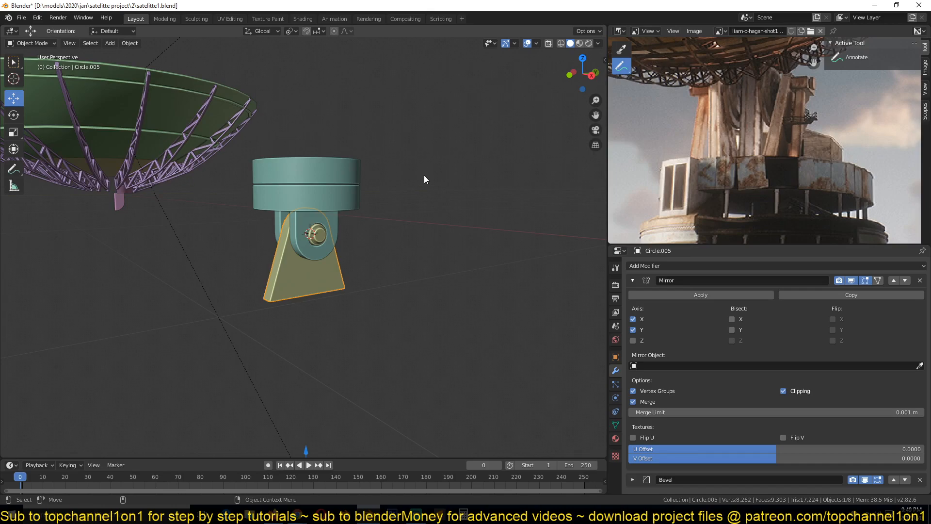
Step: Isolate the tapered support plate in local view and open its mesh for face editing with nothing selected
scroll(672, 195, "down", 1)
key("Tab")
scroll(353, 283, "up", 6)
middle_click_drag(337, 277, 285, 257)
key("Tab")
middle_click_drag(377, 264, 295, 251)
key("Tab")
key("3")
key("Tab")
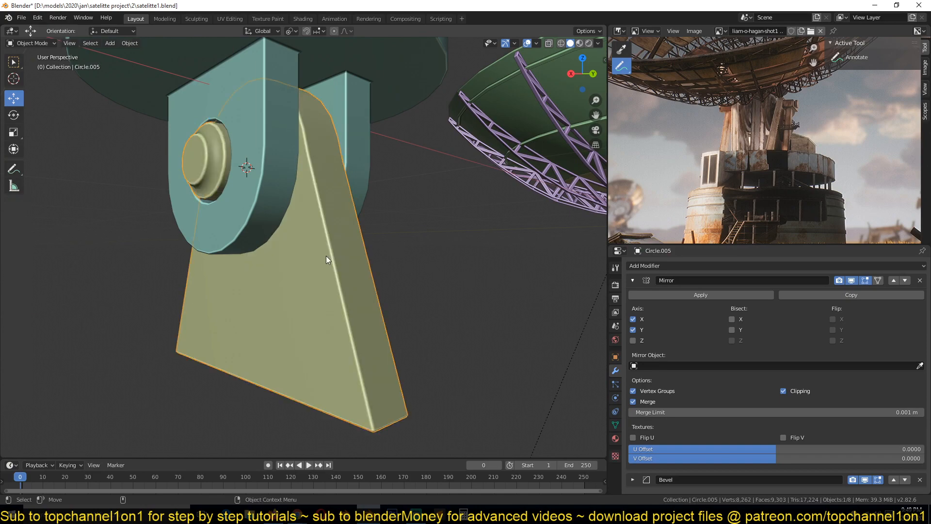
key("KP_Divide")
key("Tab")
middle_click_drag(326, 260, 358, 262)
key("alt+a")
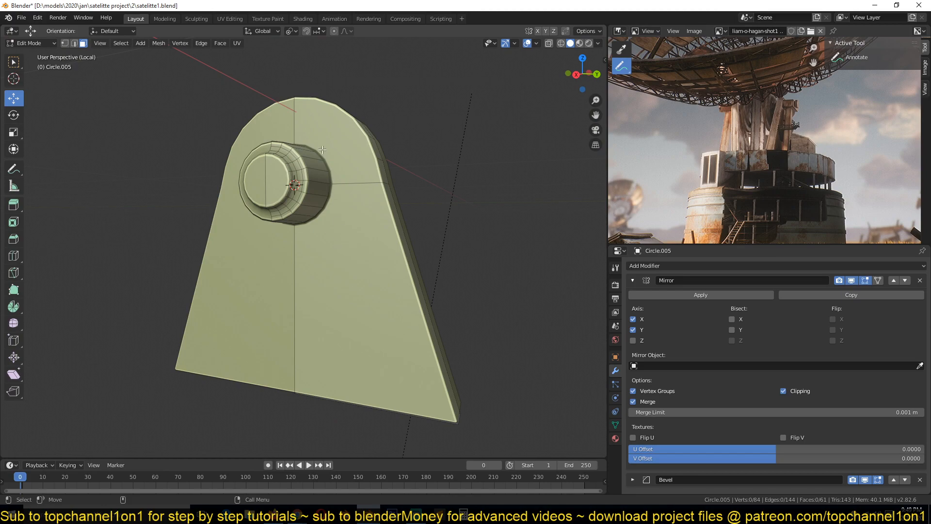
Step: Inset the upper and lower front faces of the plate's editable half by about 0.017 m
left_click(302, 124)
left_click(348, 210, "shift")
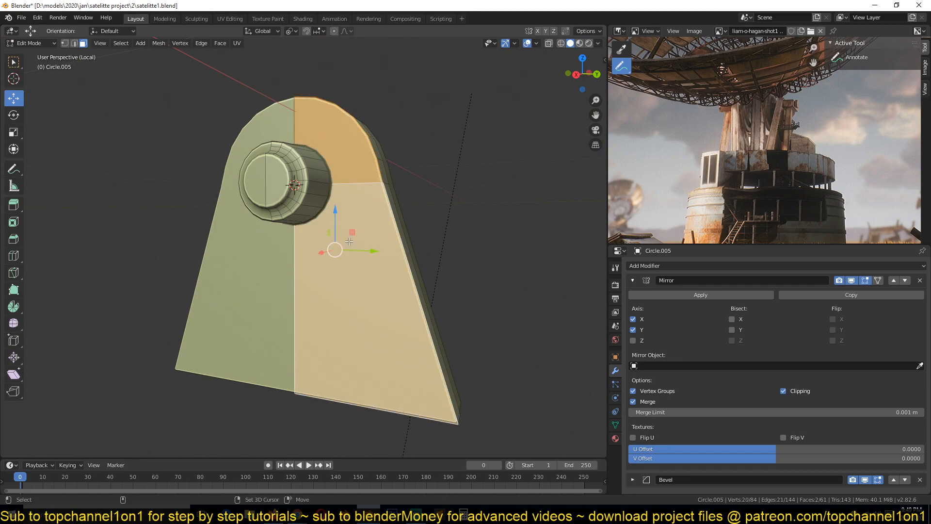
key("i")
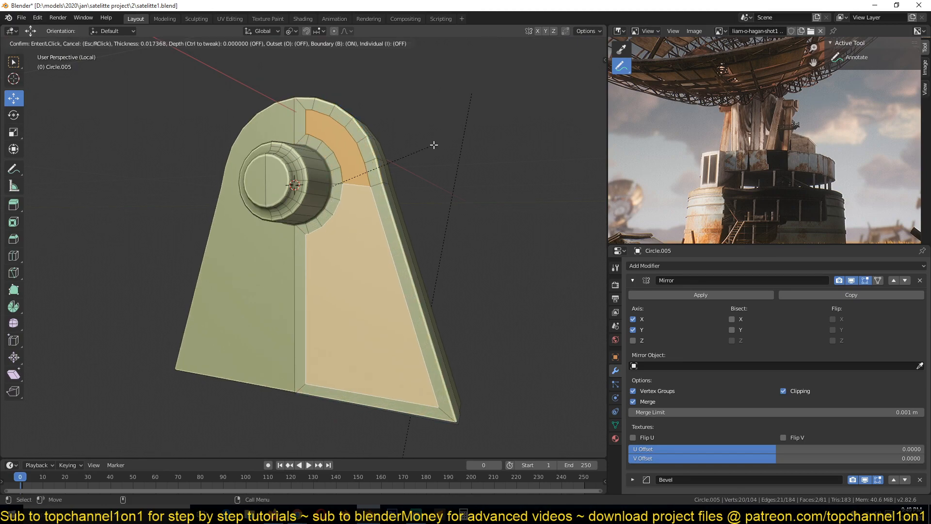
left_click(434, 143)
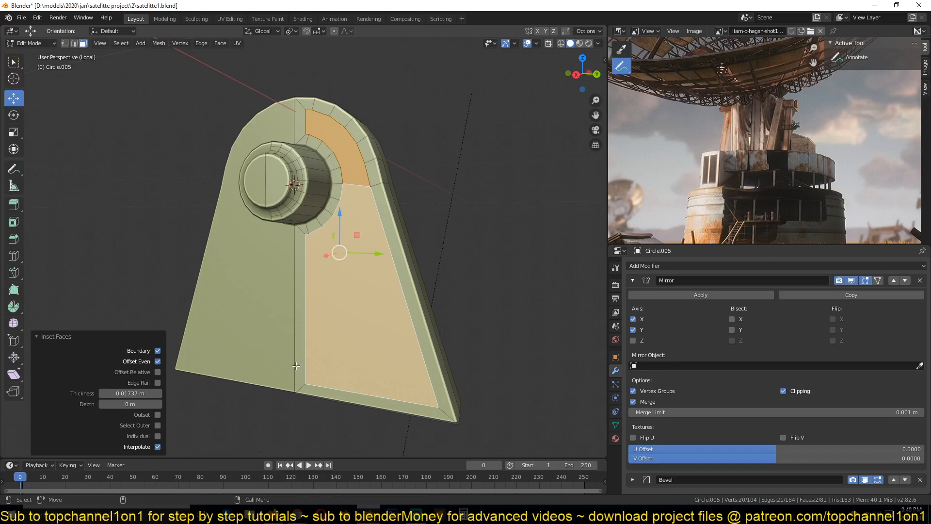
Step: Select the two narrow inset faces along the plate's centre line, above and below the pin
left_click(302, 121)
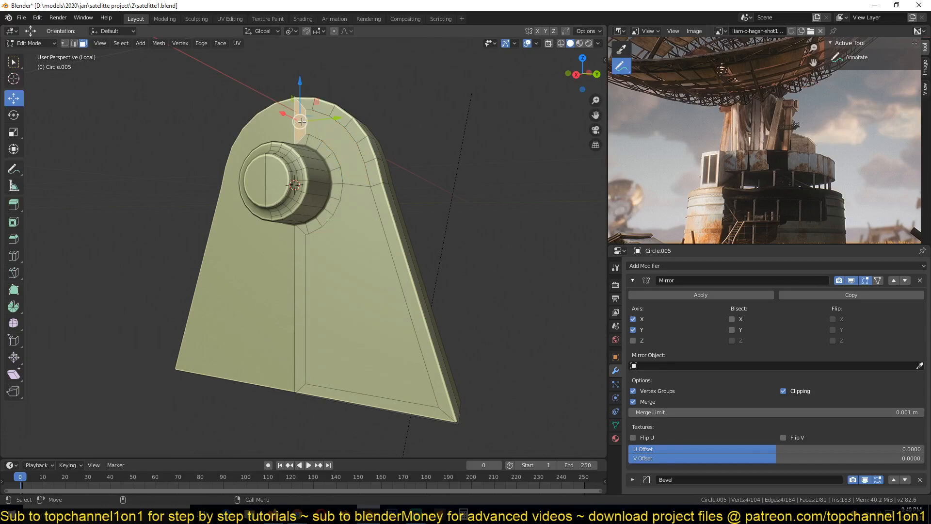
left_click(301, 291, "shift")
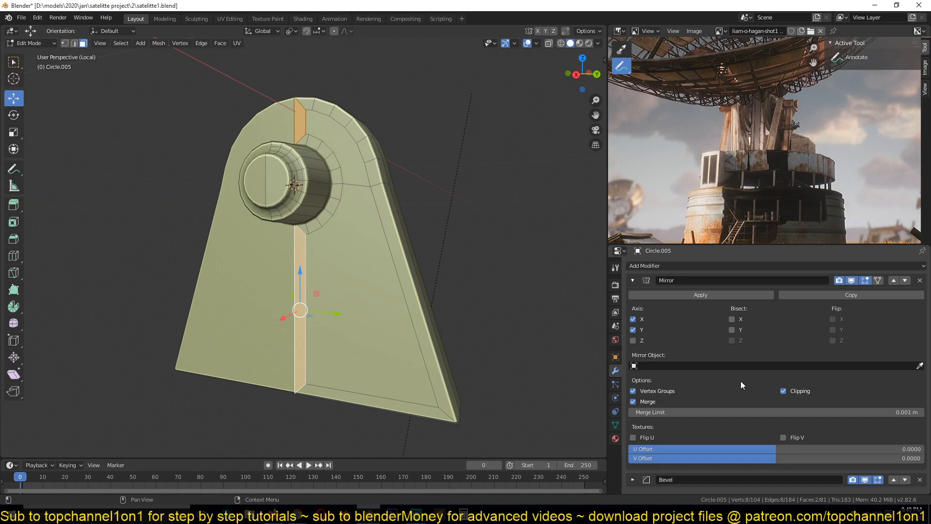
Step: Switch to Streamlabs OBS to check the recording, and return to Blender
left_click(415, 514)
mouse_move(622, 19)
left_mouse_down()
mouse_move(907, 59)
mouse_move(611, 20)
mouse_move(626, 20)
left_mouse_up()
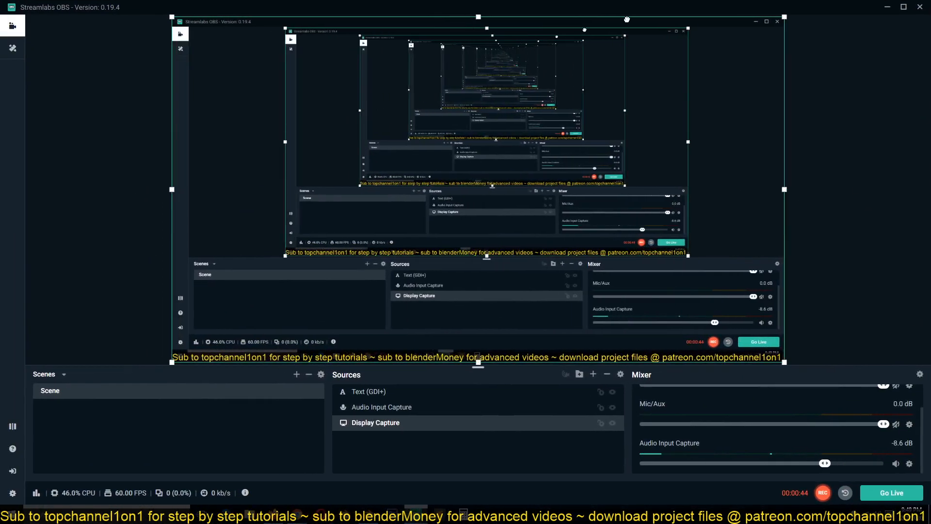
left_click(882, 46)
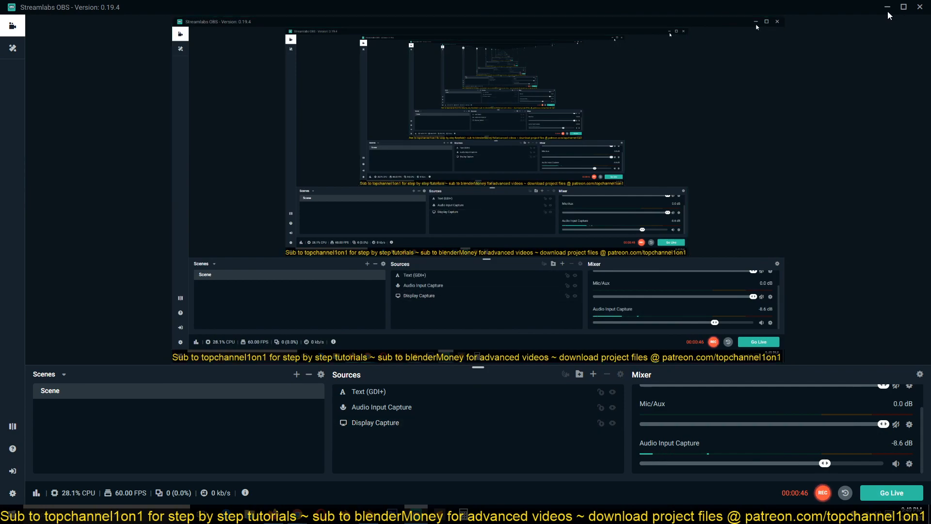
left_click(888, 10)
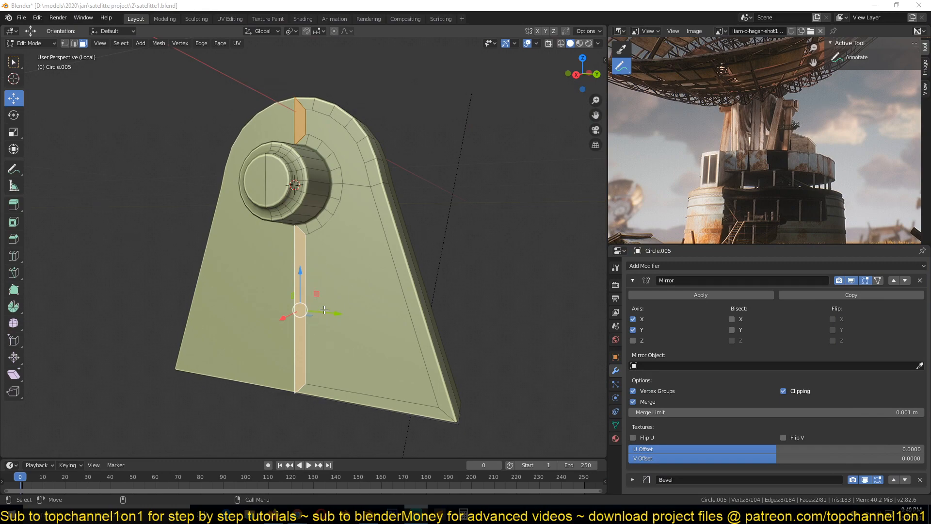
Step: Move the selected centre strip faces about -0.065 m along Y onto the mirror line and delete them
left_click_drag(324, 310, 290, 303)
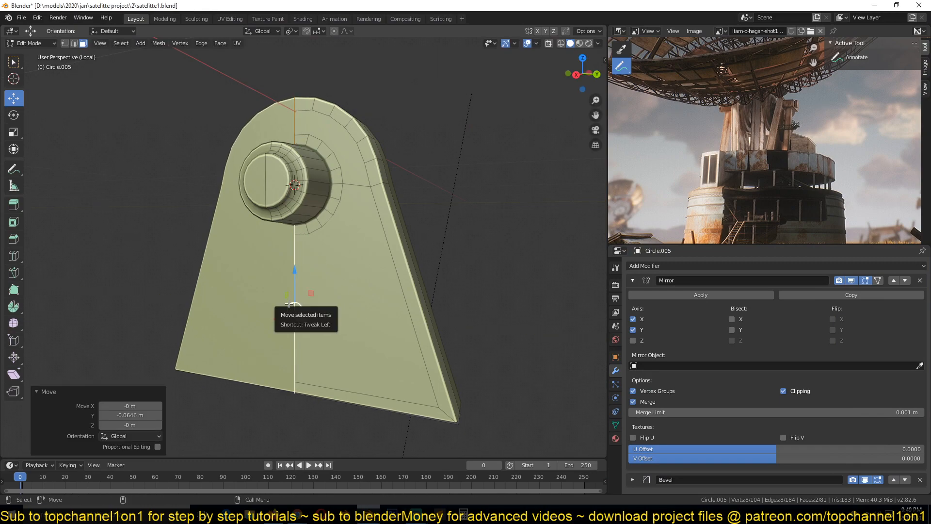
key("x")
left_click(279, 324)
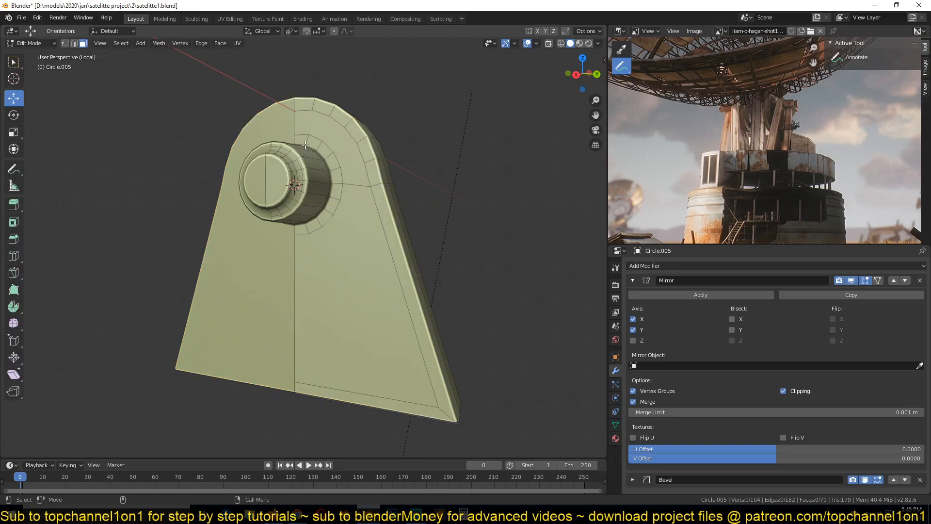
Step: Compare the inset plate with the full assembly, and return to editing its isolated mesh
left_click(301, 120)
middle_click_drag(301, 120, 332, 148)
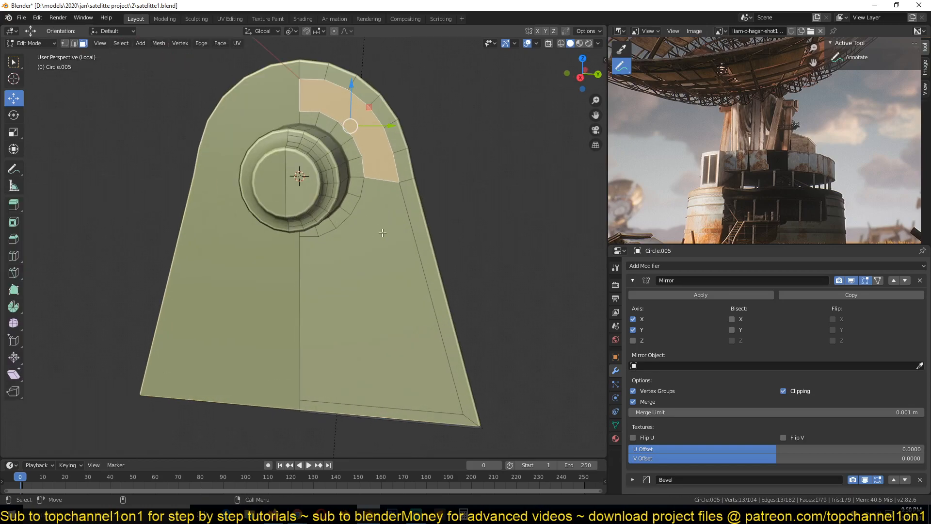
key("Tab")
key("KP_Divide")
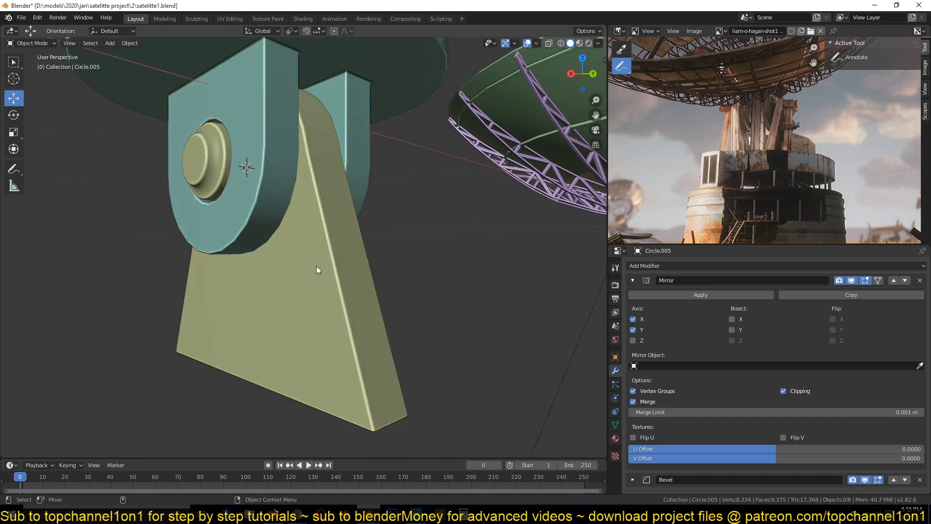
key("Tab")
key("Tab")
key("KP_Divide")
key("Tab")
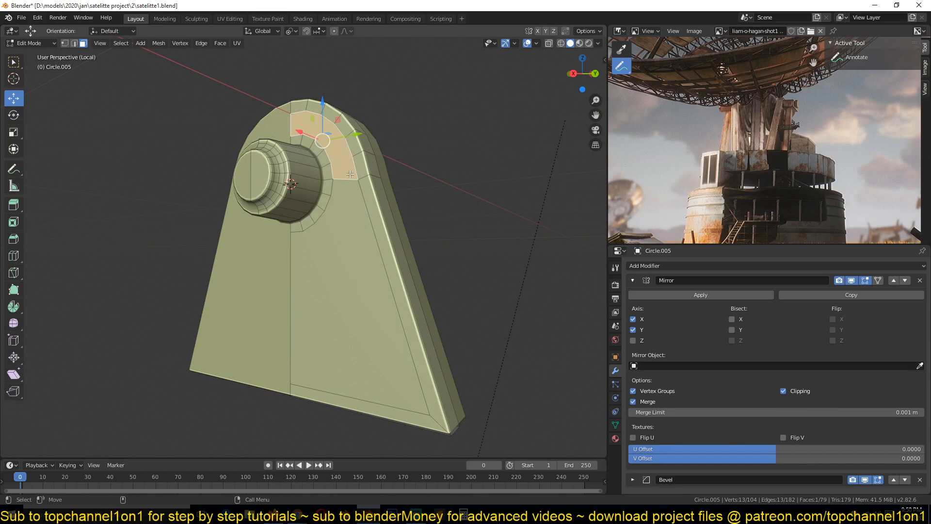
Step: Divide the upper curved inset face into quads by applying Triangulate Faces followed by Tris to Quads
key("1")
left_click(353, 164)
key("2")
left_click(313, 125)
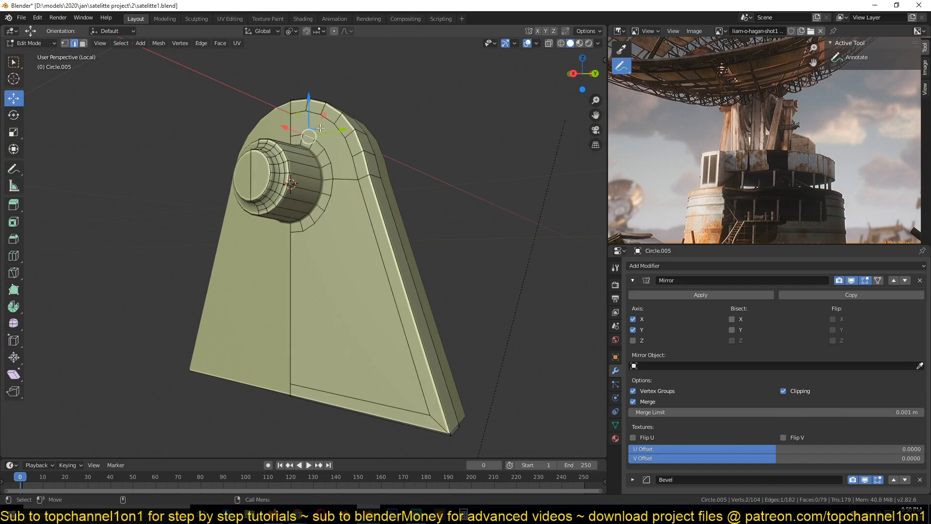
key("3")
left_click(345, 169)
right_click(345, 212)
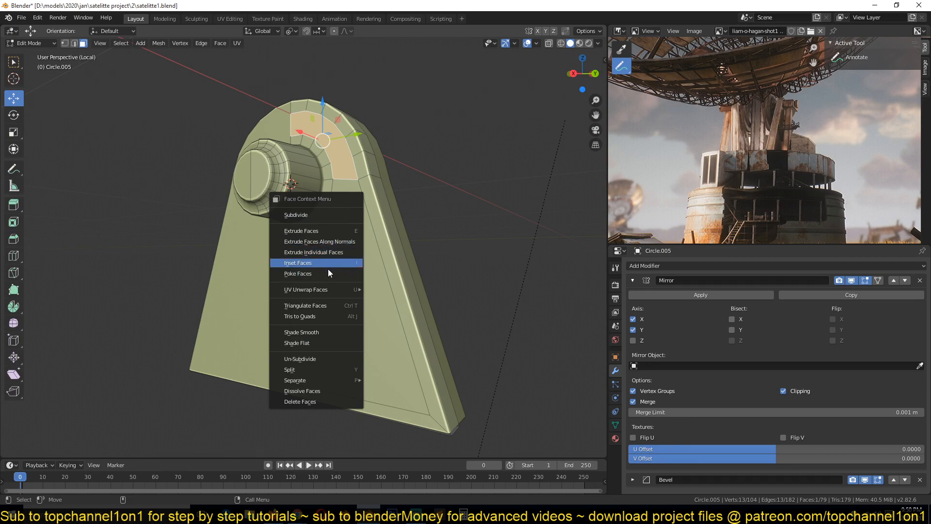
key("ctrl+t")
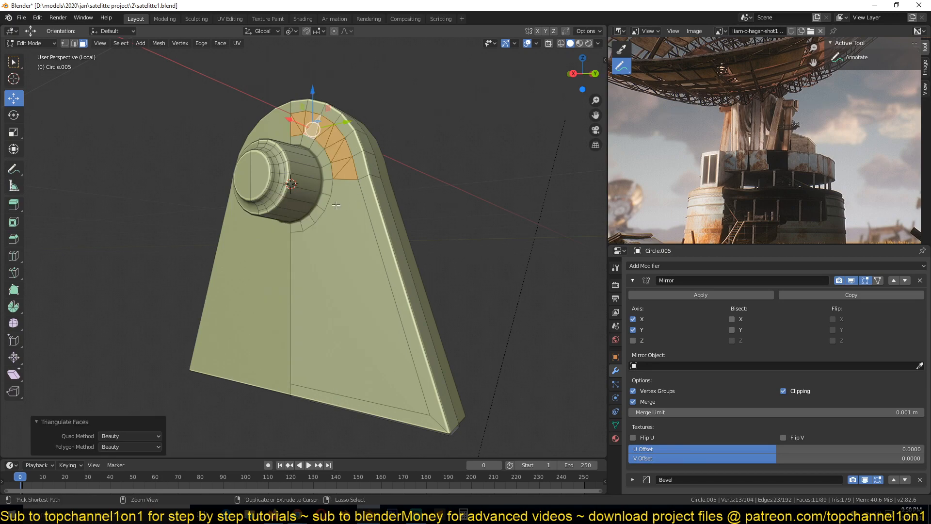
scroll(349, 193, "up", 2)
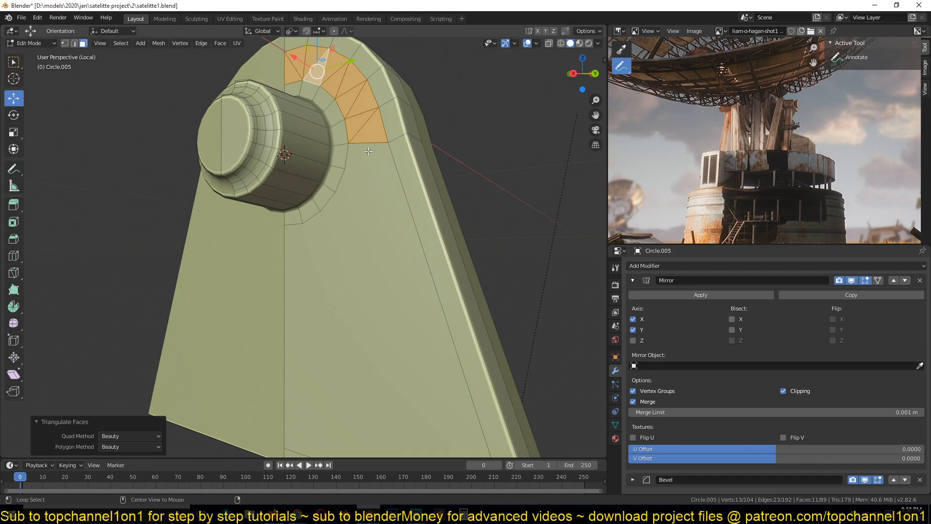
key("alt+j")
scroll(351, 115, "down", 3)
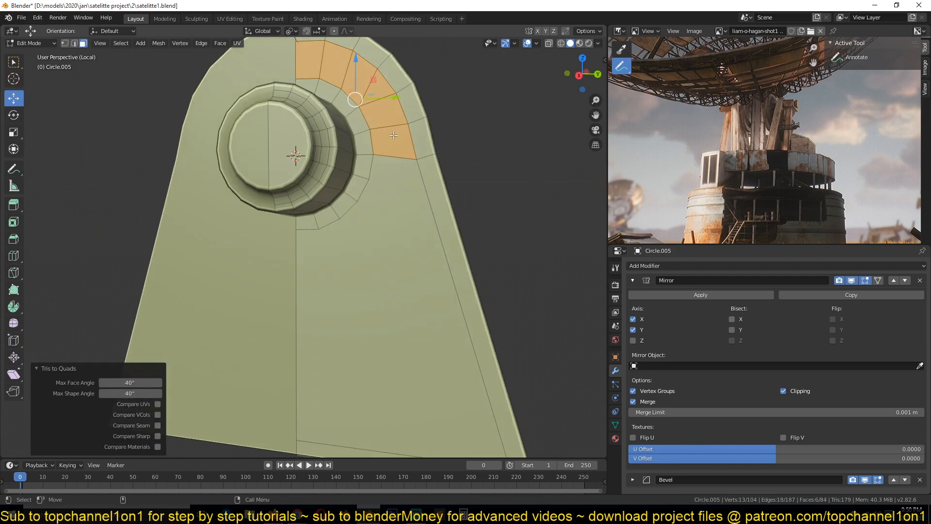
key("alt+a")
middle_click_drag(401, 181, 330, 149)
scroll(344, 165, "up", 3)
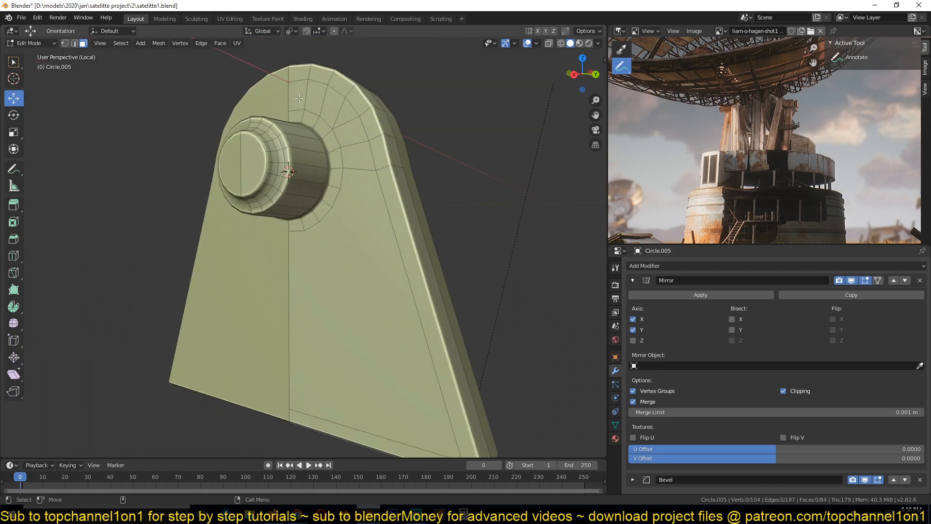
Step: Flatten the lower inset strip together with the adjoining underside face by scaling them to 0 along Z
left_click(353, 128)
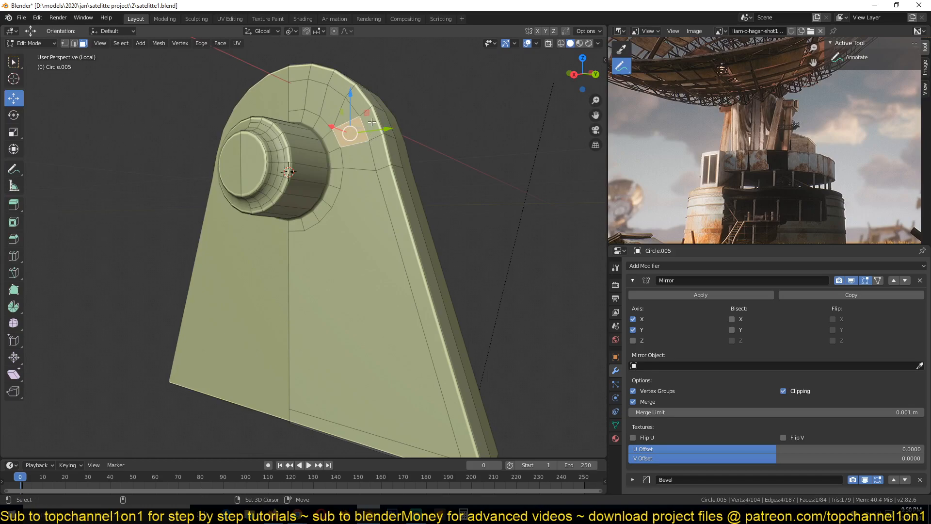
left_click(374, 125, "shift")
middle_click_drag(439, 386, 434, 303, "shift")
left_click(384, 356)
middle_click_drag(383, 355, 376, 232)
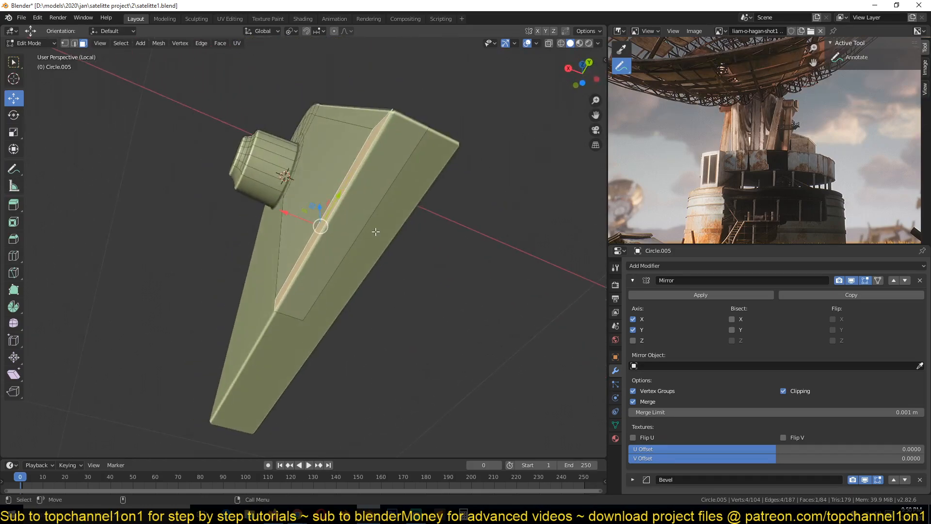
left_click(388, 190, "shift")
type("sz")
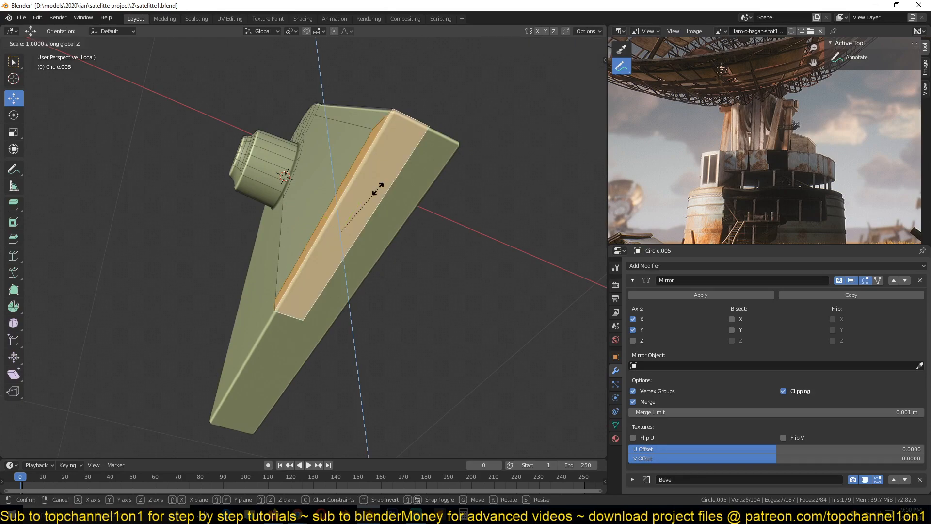
type("0")
key("Return")
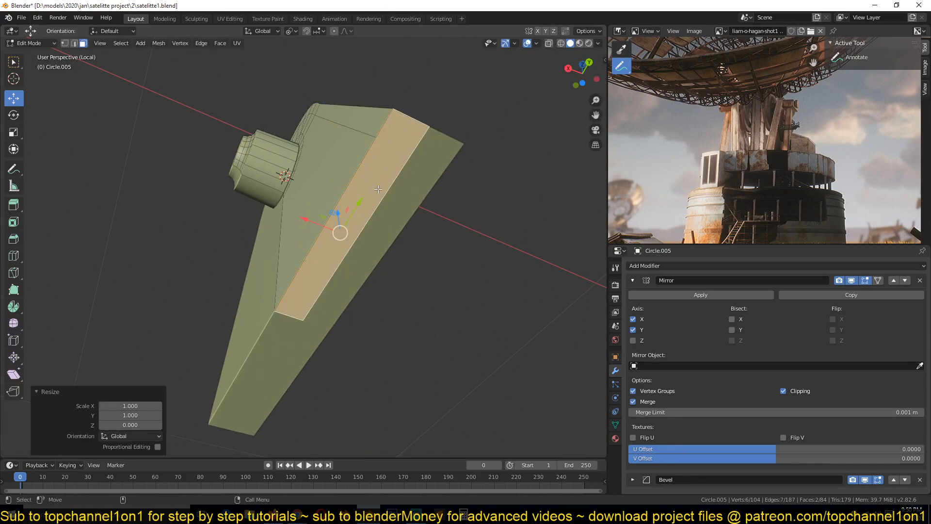
Step: Delete the flattened underside faces and inspect the plate's front
key("x")
left_click(377, 189)
key("Tab")
middle_click_drag(377, 189, 394, 228)
scroll(383, 209, "up", 3)
key("Tab")
scroll(366, 190, "down", 3)
middle_click_drag(365, 190, 393, 215)
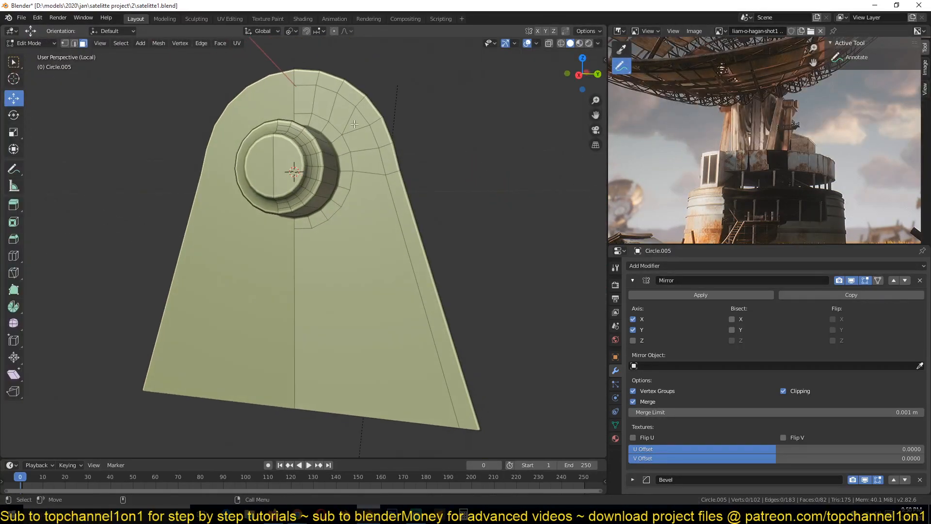
Step: Extrude the four front faces beside and below the pin outward by about 0.09 m, with the full assembly shown
left_click(367, 160)
left_click(391, 165, "shift")
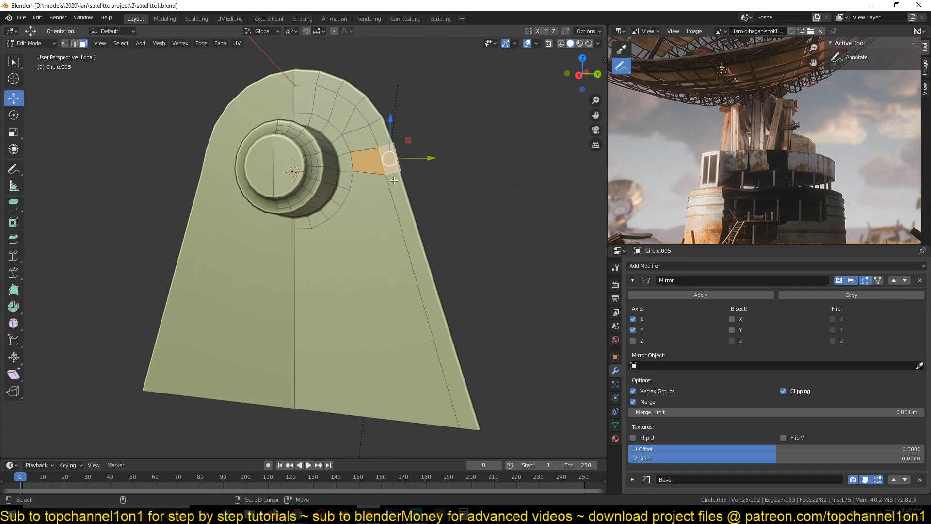
left_click(411, 235, "ctrl")
left_click(388, 246, "ctrl")
middle_click_drag(437, 253, 331, 291)
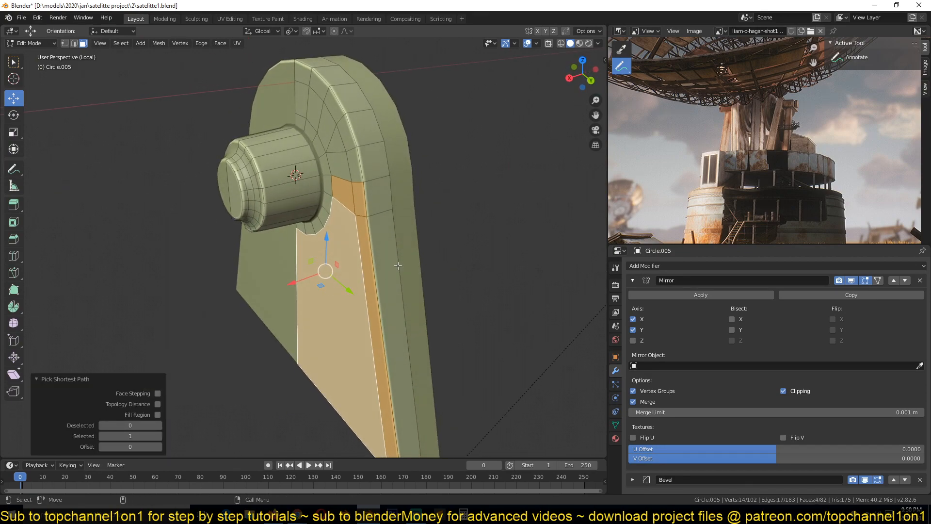
key("KP_Divide")
middle_click_drag(309, 265, 278, 289)
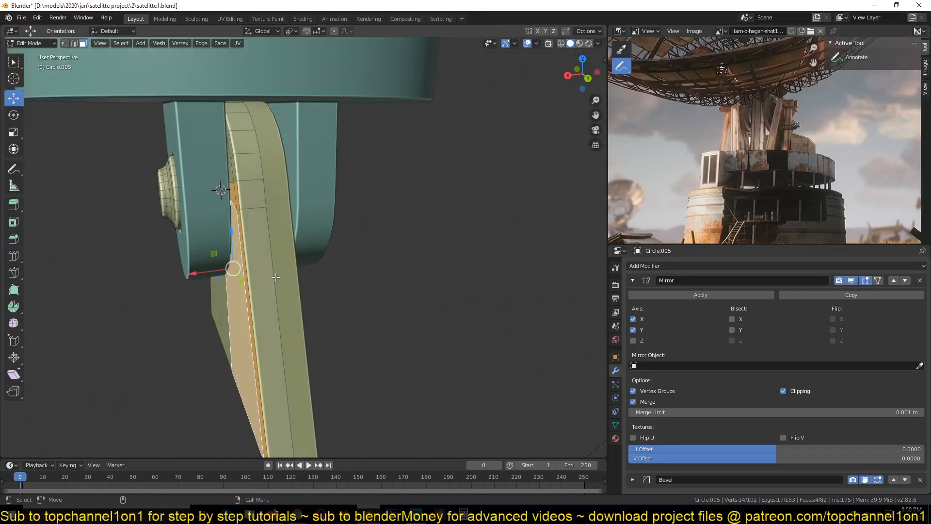
key("e")
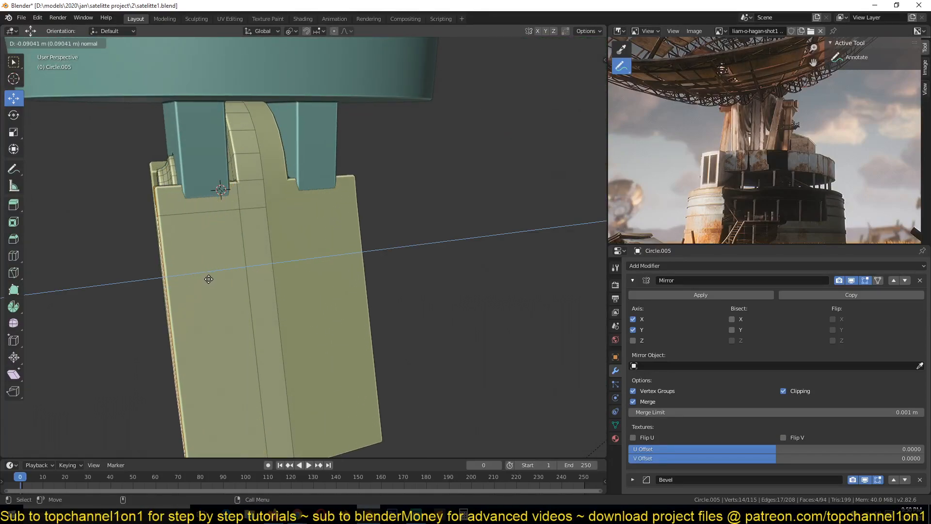
left_click(213, 279)
key("Tab")
middle_click_drag(245, 282, 357, 246)
left_click(382, 209)
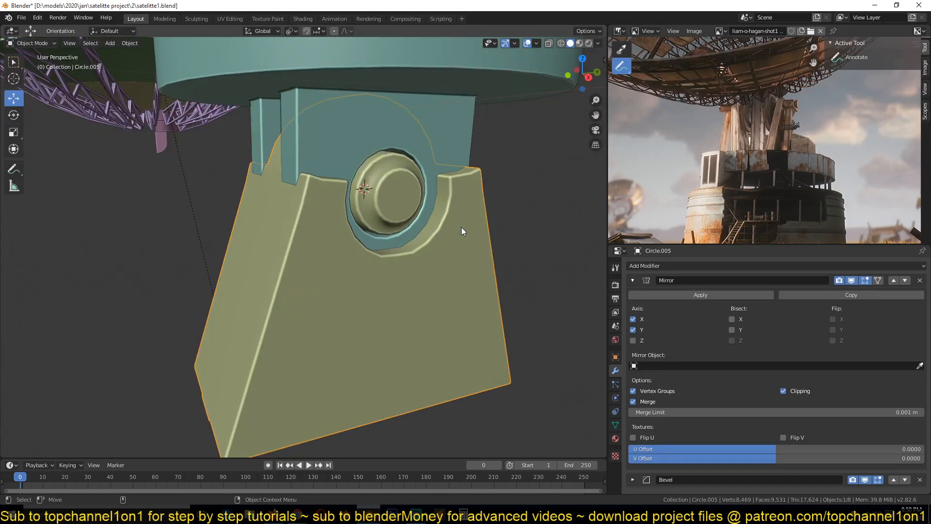
Step: Add a Boolean modifier above Mirror and Bevel in the support's stack, and disable those two modifiers in the viewport
left_click(633, 281)
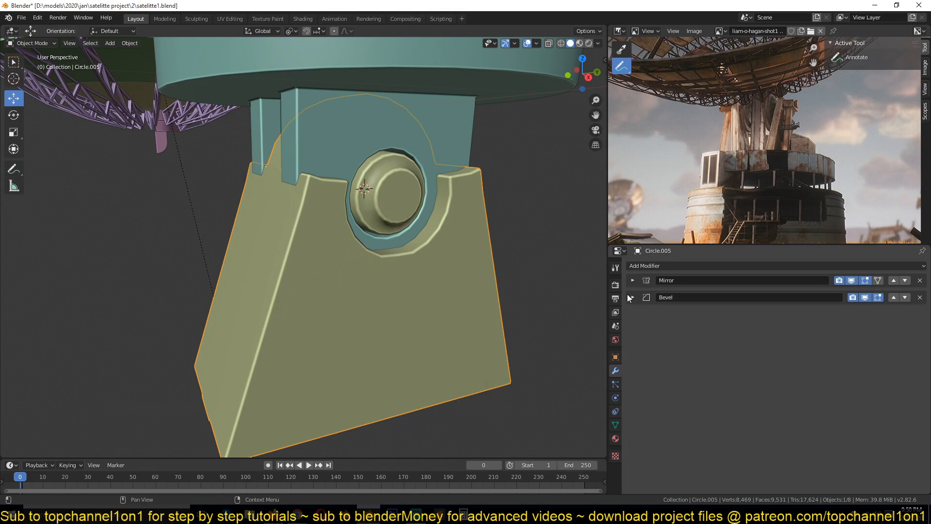
left_click(706, 266)
left_click(741, 309)
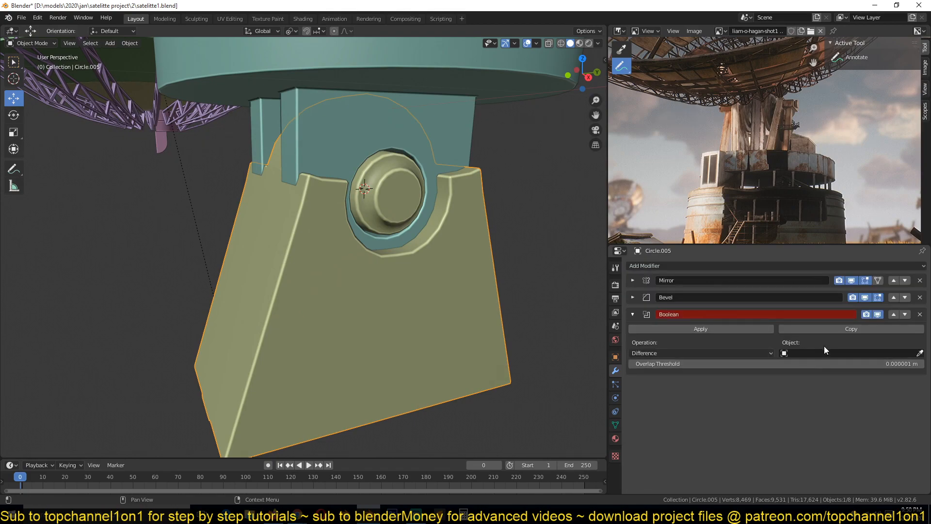
left_click(893, 314)
left_click(895, 298)
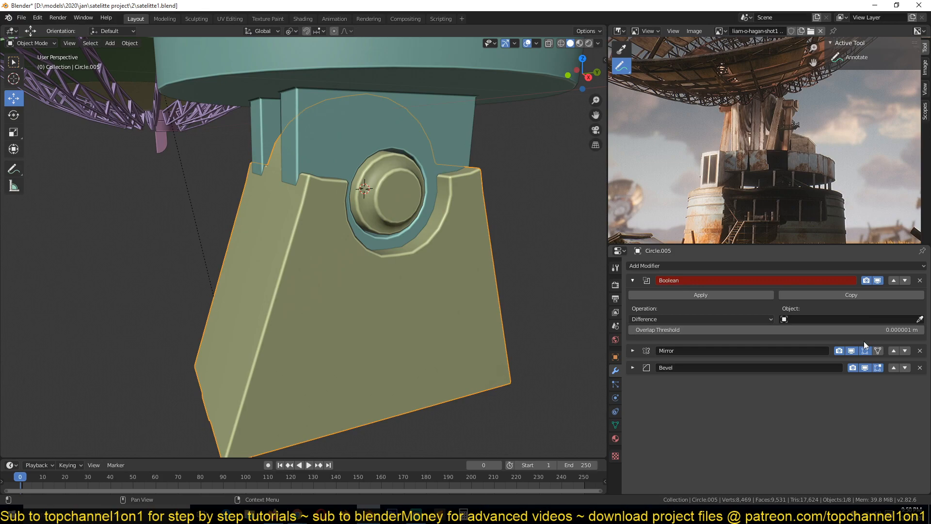
left_click(851, 350)
left_click(864, 367)
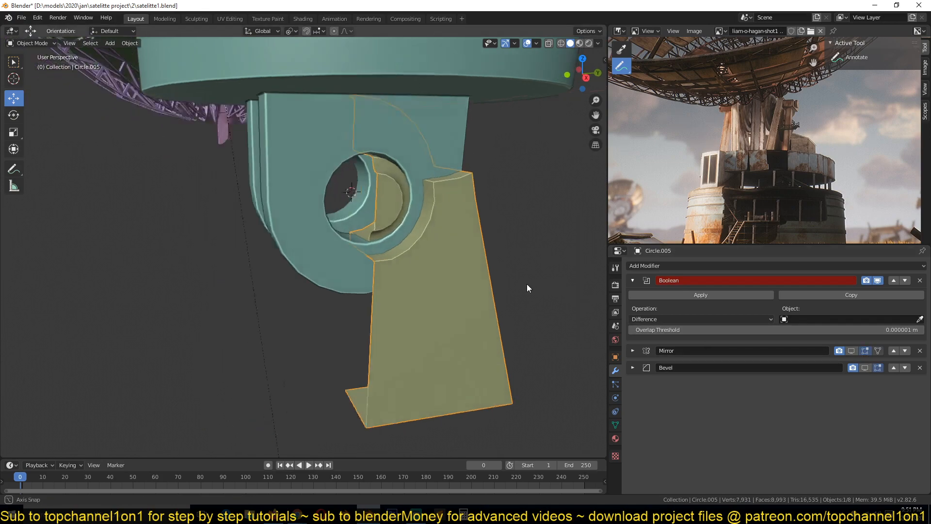
Step: Pick the teal bracket as the object subtracted by the support's Difference Boolean, and inspect the resulting cut
middle_click_drag(528, 287, 537, 298)
left_click(920, 319)
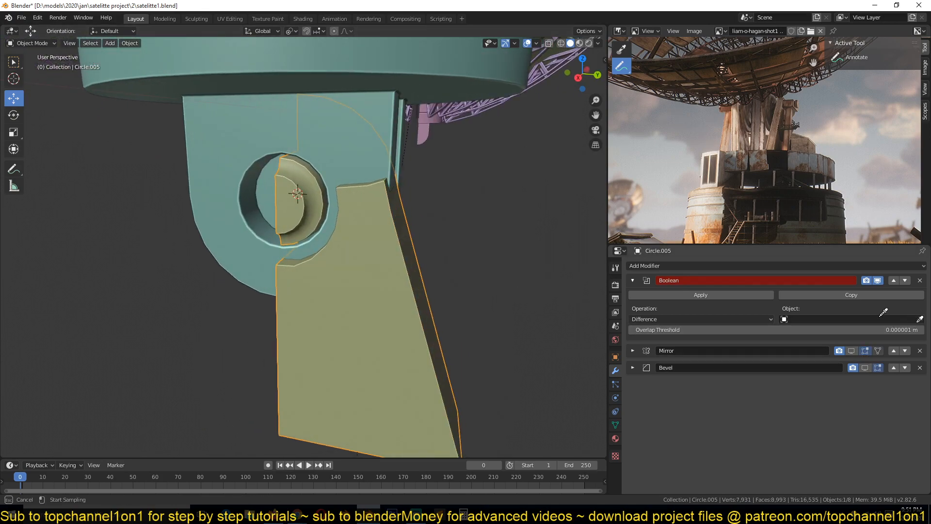
left_click(359, 165)
middle_click_drag(375, 225, 316, 241)
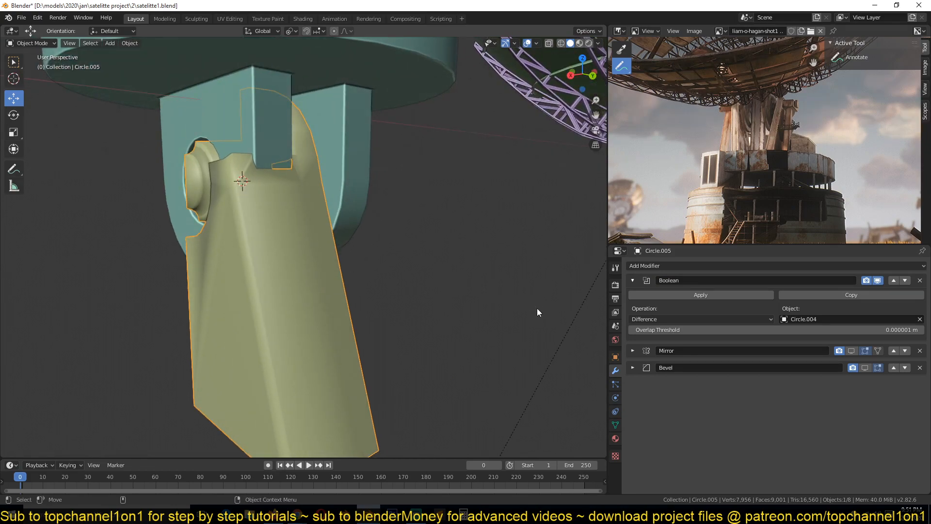
middle_click_drag(389, 241, 324, 283)
key("Tab")
left_click_drag(201, 313, 241, 306)
key("Tab")
middle_click_drag(242, 306, 289, 296)
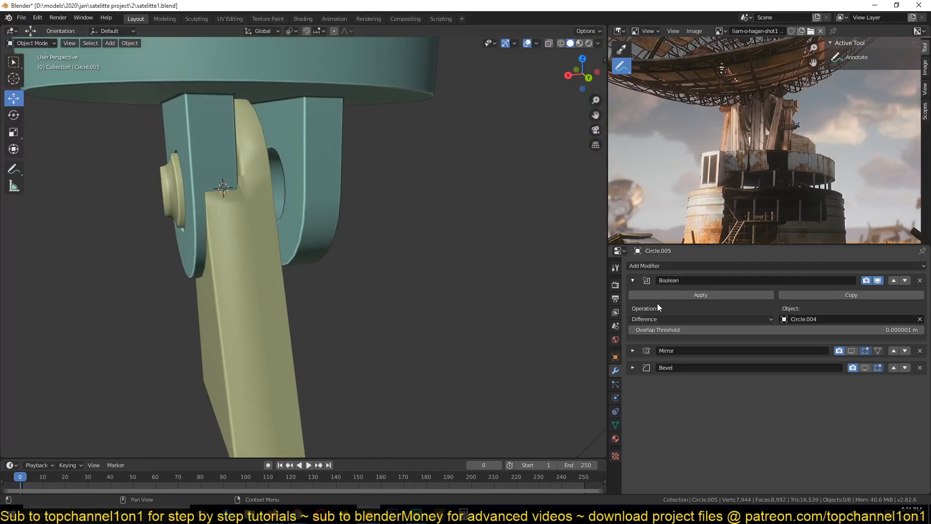
Step: Apply the Boolean modifier and re-enable Mirror and Bevel in the viewport
left_click(671, 297)
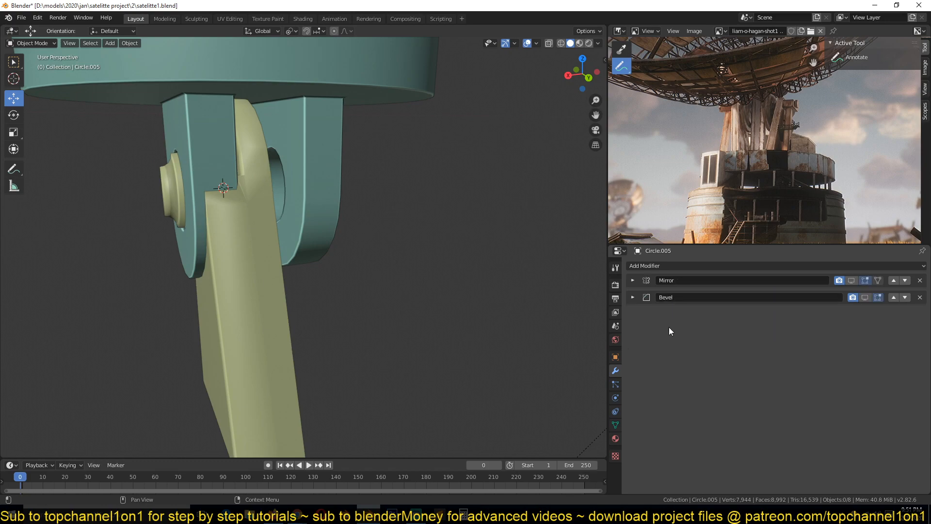
left_click(851, 280)
middle_click_drag(372, 248, 447, 227)
left_click(865, 297)
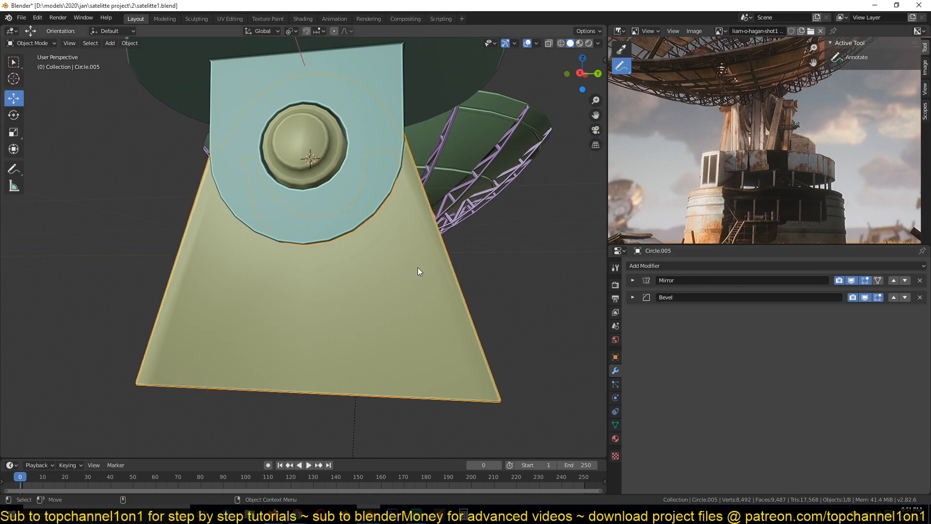
Step: Examine the cut edge beside the bracket, and isolate the pivot support in local view
left_click(418, 266)
key("Tab")
middle_click_drag(418, 266, 384, 261)
key("Tab")
scroll(417, 187, "up", 4)
middle_click_drag(484, 159, 427, 193)
key("Tab")
key("Tab")
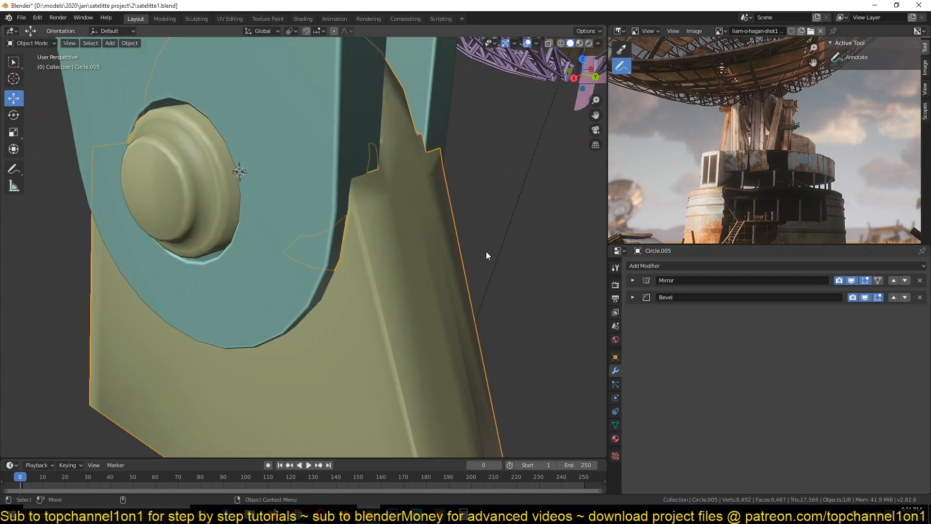
key("KP_Divide")
middle_click_drag(396, 237, 442, 246)
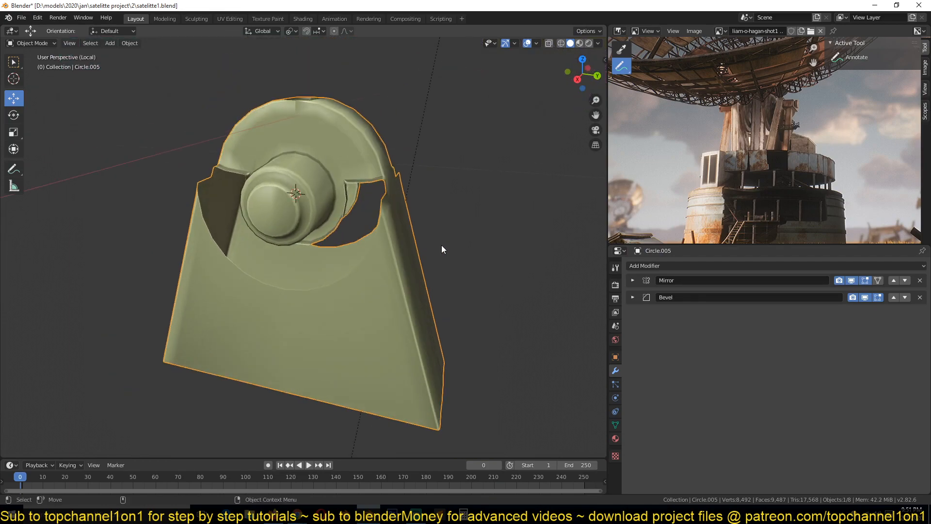
Step: Try dissolving the edge loop that crosses the support's side near the cut's upper end, and undo it
key("Tab")
scroll(387, 229, "up", 1)
middle_click_drag(388, 230, 469, 246)
key("alt+a")
scroll(456, 283, "down", 2)
middle_click_drag(451, 283, 388, 294)
scroll(386, 249, "up", 2)
key("2")
left_click(431, 171, "alt")
key("ctrl+x")
key("ctrl+z")
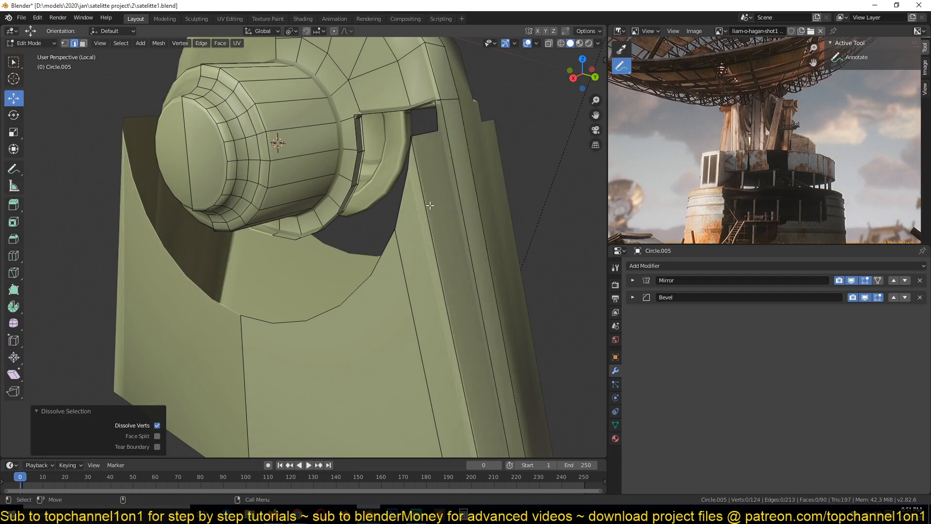
Step: Merge the two nearly coincident vertices at the upper front corner of the support's side
key("1")
scroll(420, 189, "up", 2)
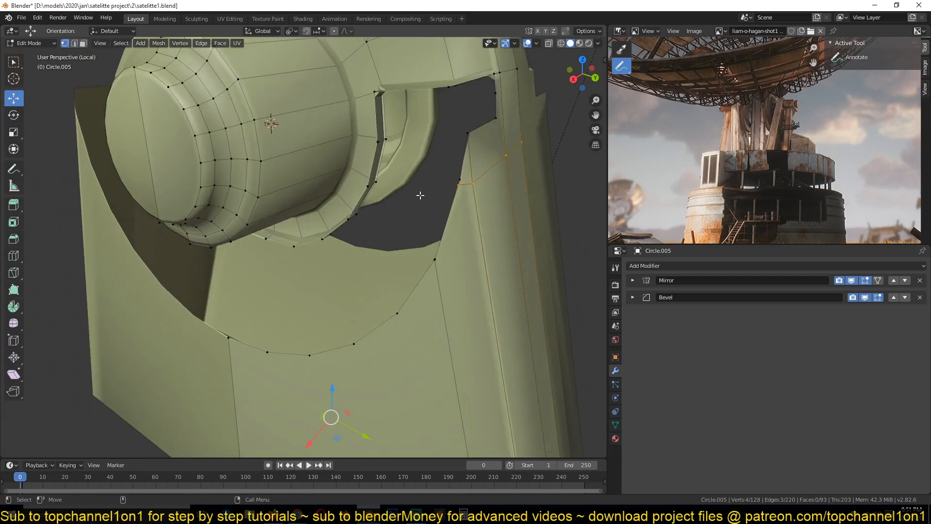
left_click(457, 188)
key("w")
left_click(459, 177, "shift")
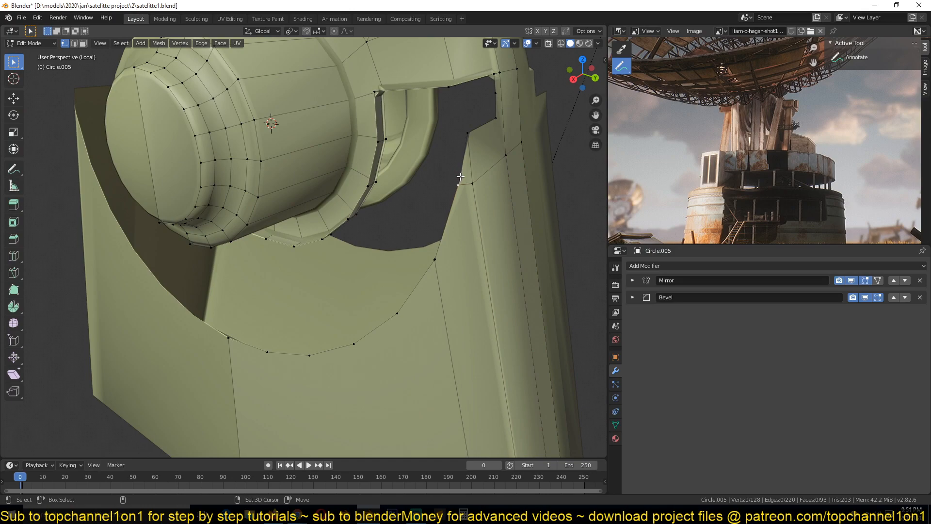
key("m")
left_click(448, 239)
middle_click_drag(448, 239, 430, 150)
Step: Inset the large front face and the adjoining narrow face below the bracket together by about 0.003 m
key("2")
key("3")
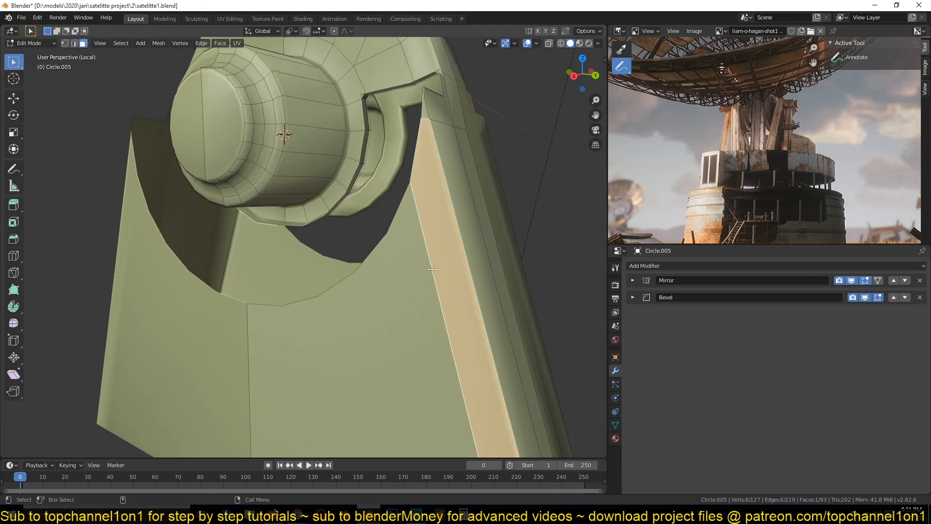
key("Tab")
key("KP_Divide")
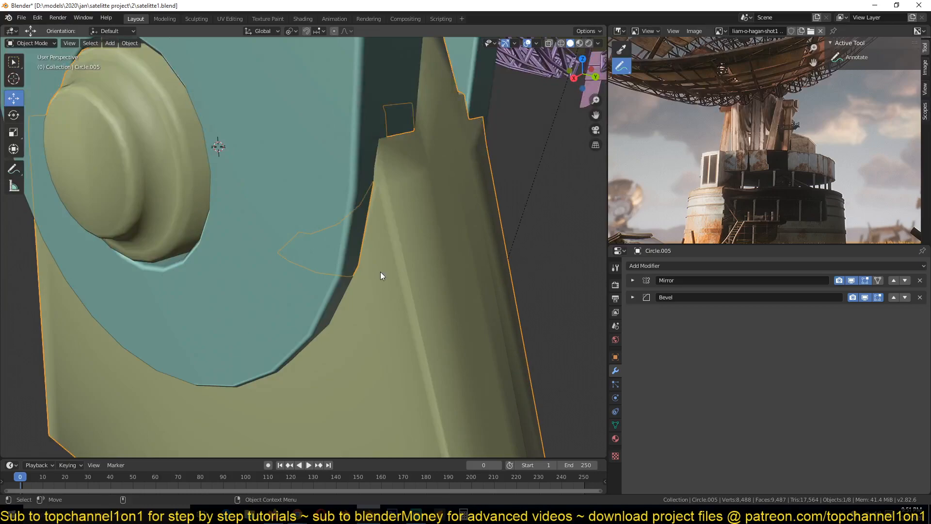
middle_click_drag(380, 272, 391, 201)
middle_click_drag(299, 211, 389, 179)
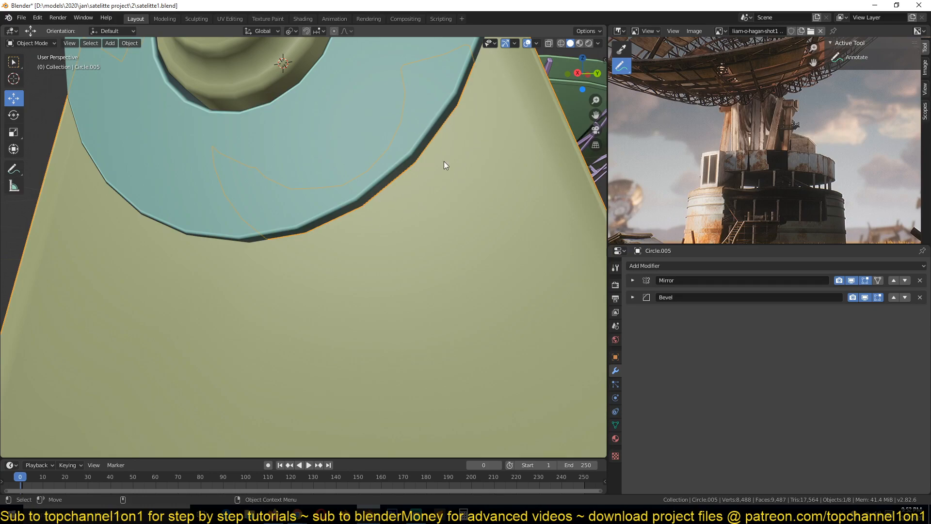
key("Tab")
middle_click_drag(443, 164, 413, 185)
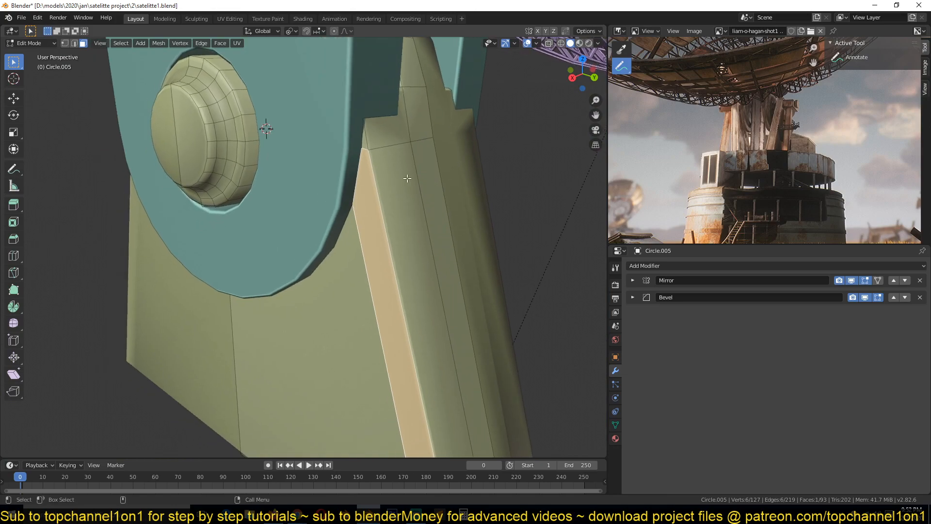
left_click(352, 253, "shift")
middle_click_drag(351, 254, 464, 129)
key("i")
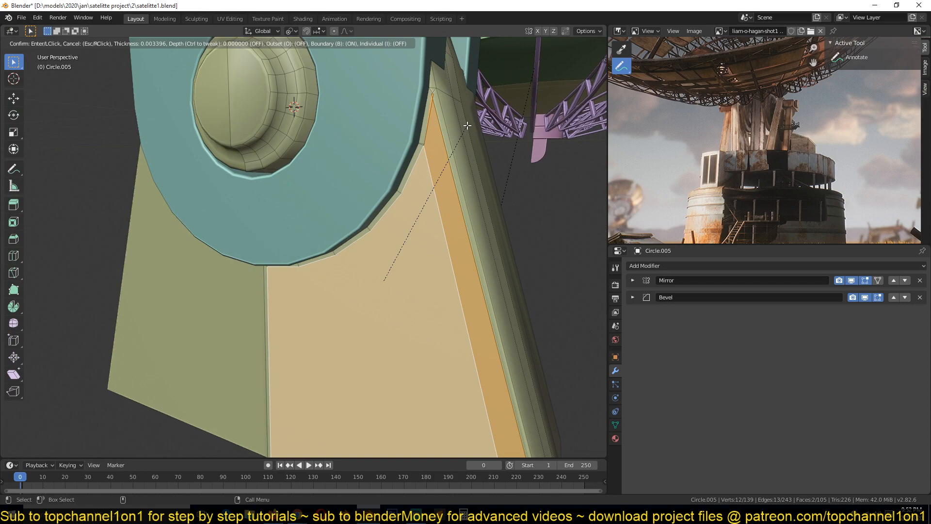
left_click(467, 126)
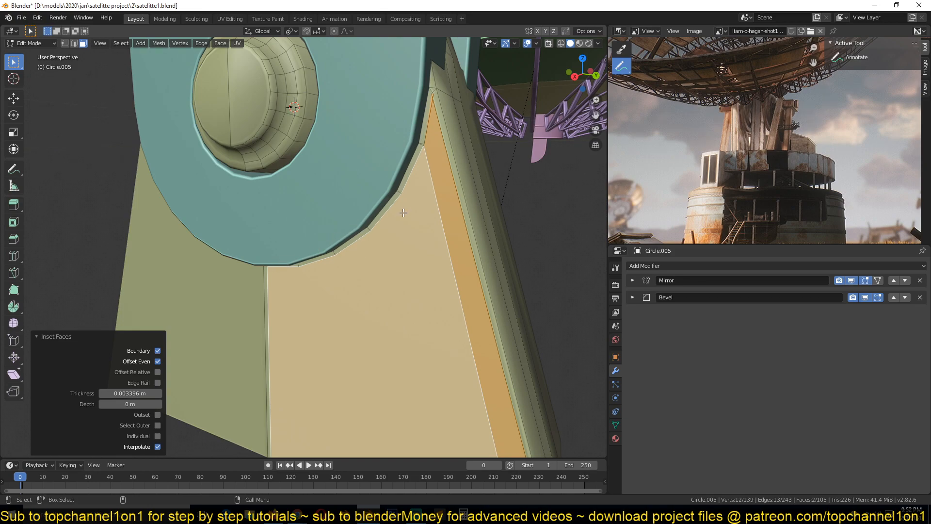
Step: Isolate the support and delete the thin inset faces running along the curved cut
key("KP_Divide")
mouse_move(443, 205)
middle_mouse_down()
mouse_move(385, 208)
mouse_move(436, 210)
middle_mouse_up()
middle_click_drag(519, 119, 511, 152)
left_click(503, 153)
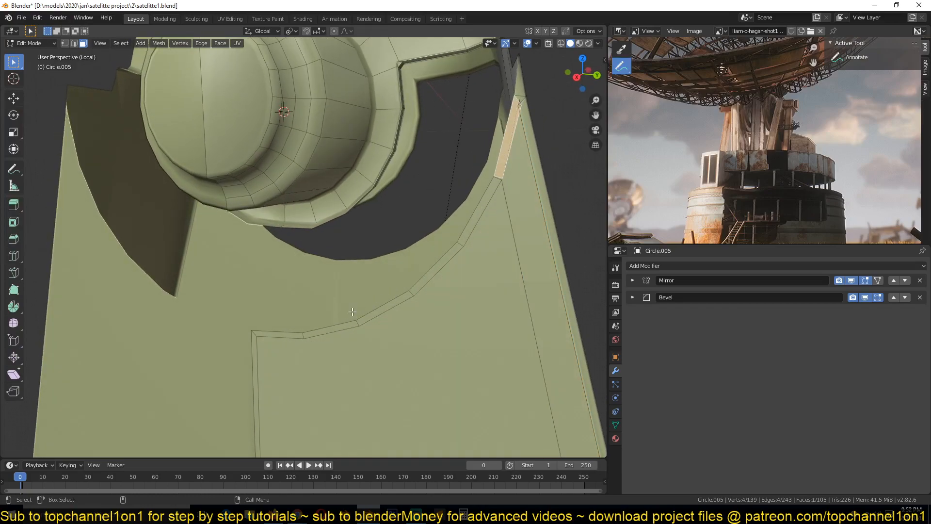
left_click(290, 335, "alt")
key("x")
left_click(290, 336)
Step: Delete the thin vertical inset face along the plate's centreline
middle_click_drag(289, 336, 330, 295, "shift")
left_click(330, 296)
left_click(14, 99)
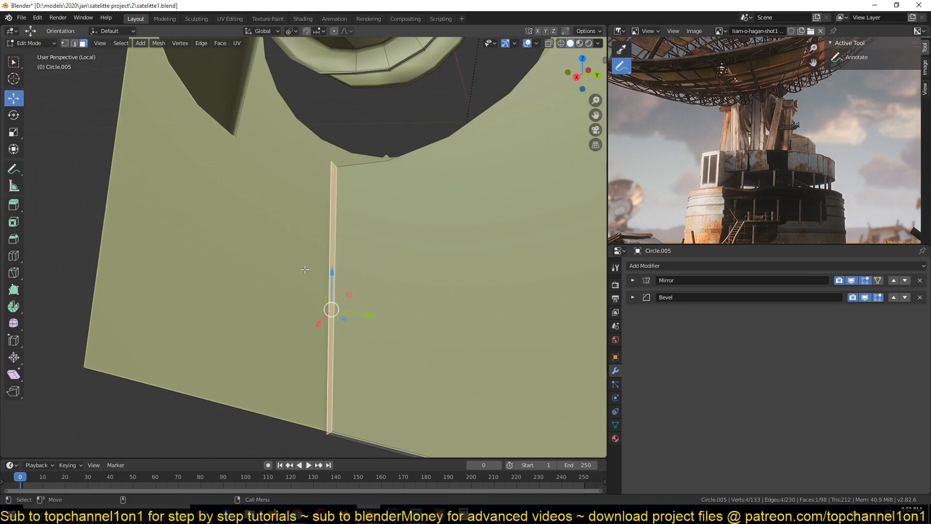
key("x")
left_click(312, 301)
Step: Delete the two adjacent underside faces below the plate's thickened front
middle_click_drag(311, 302, 385, 223)
scroll(390, 235, "down", 5)
scroll(384, 224, "up", 3)
left_click(497, 154)
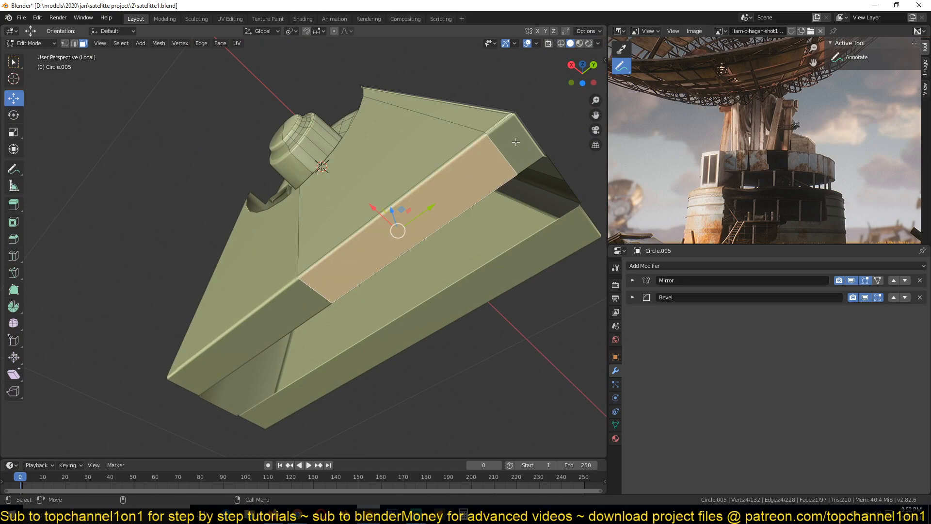
left_click(514, 143, "ctrl")
key("x")
Step: Dissolve the leftover inset edges along the plate's slanted side and lower front border
middle_click_drag(438, 181, 464, 214)
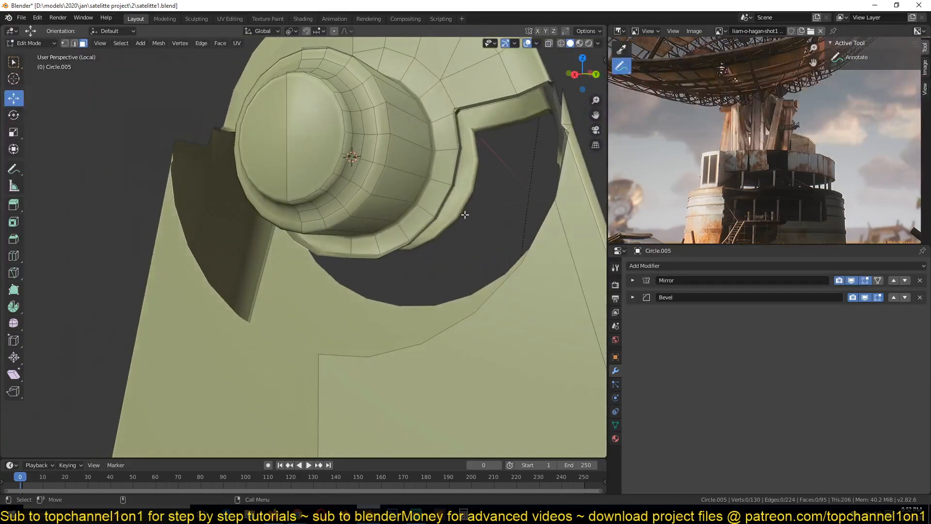
key("1")
scroll(465, 238, "down", 4)
middle_click_drag(437, 266, 396, 97)
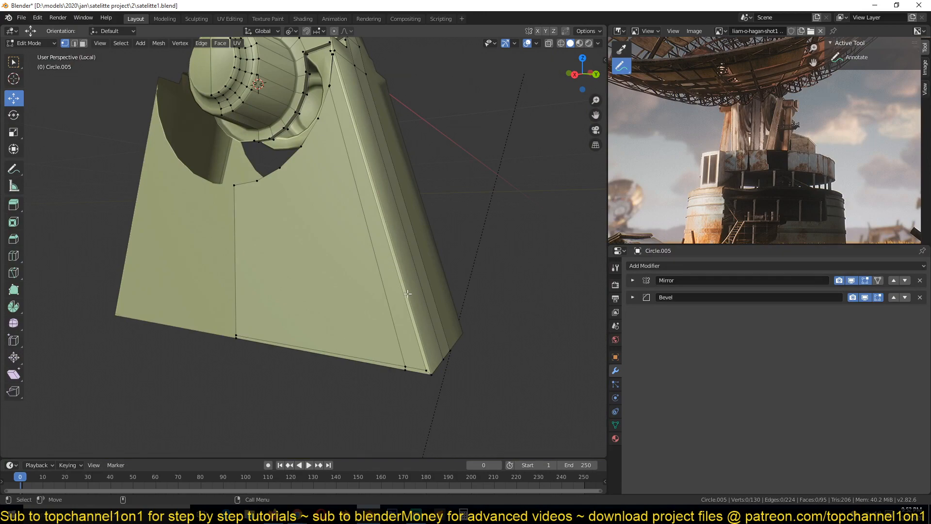
key("2")
left_click(387, 232, "alt")
left_click(366, 339, "alt+shift")
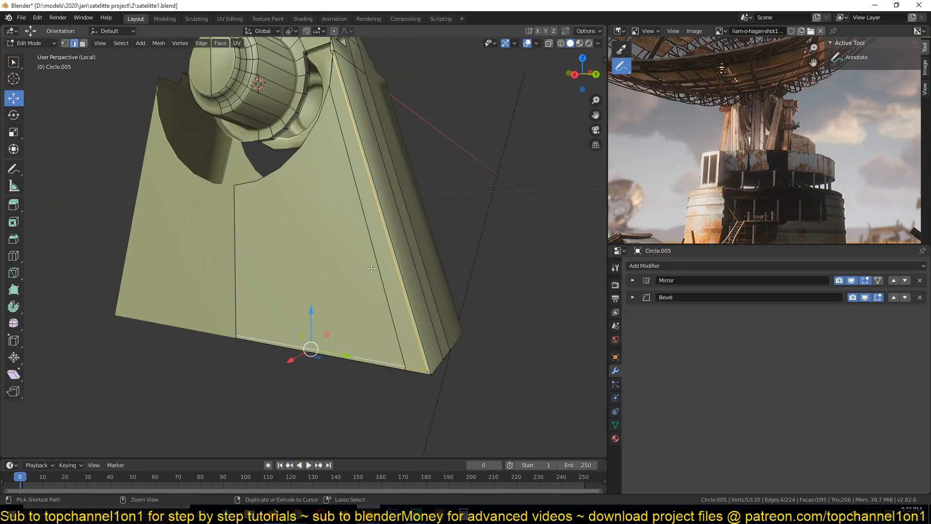
key("ctrl+x")
Step: Examine the cleaned-up cut alone and against the bracket in the full assembly, and isolate the support again
middle_click_drag(382, 236, 395, 334, "shift")
scroll(403, 311, "up", 4)
middle_click_drag(425, 276, 427, 297)
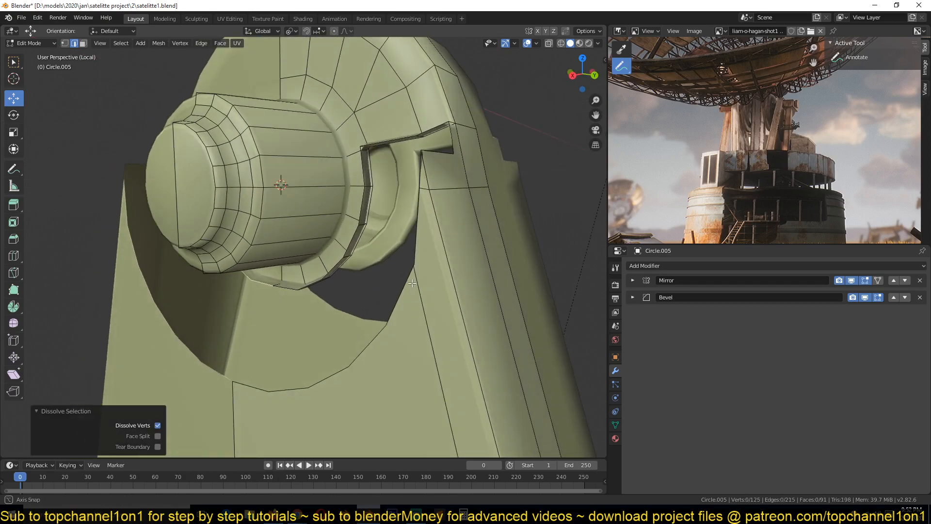
key("Tab")
key("KP_Divide")
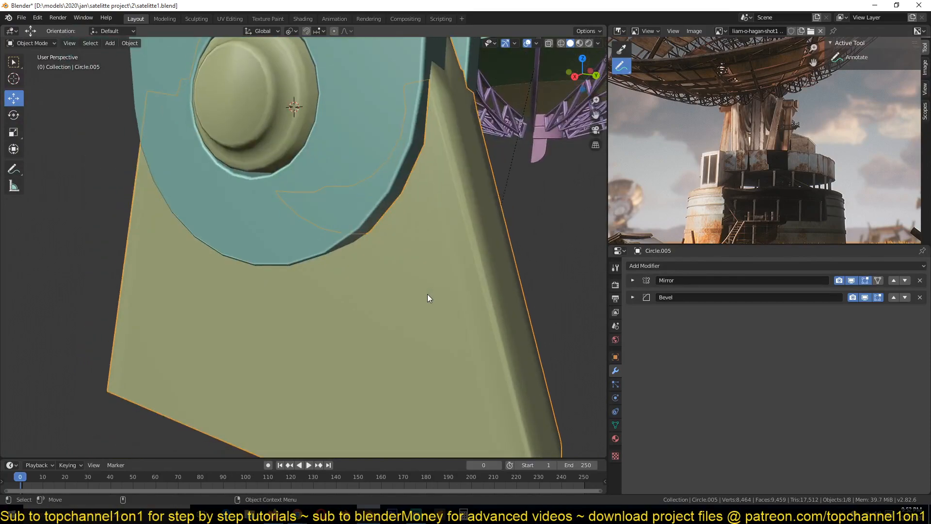
key("alt+a")
middle_click_drag(386, 257, 419, 274)
left_click(469, 268)
key("KP_Divide")
key("Tab")
scroll(419, 275, "up", 2)
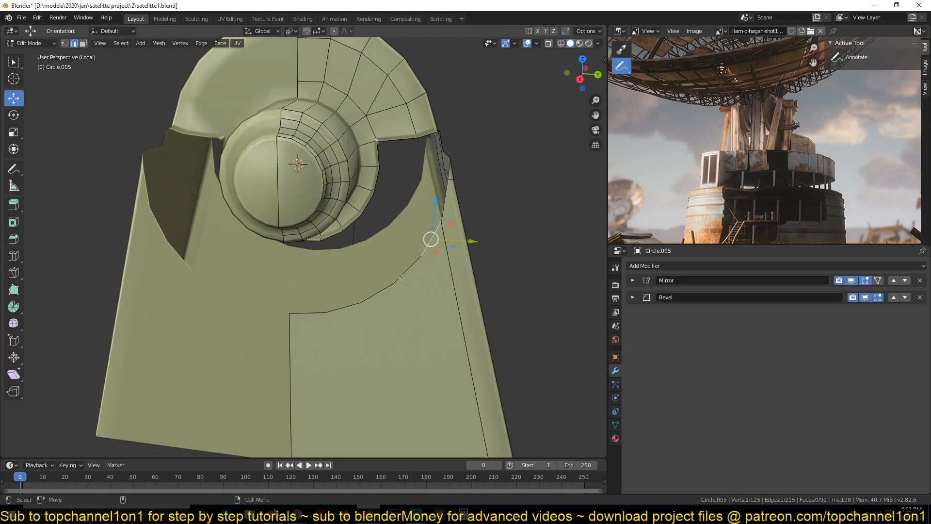
Step: Dissolve the redundant vertex near the outer end of the front face's curved cut
key("1")
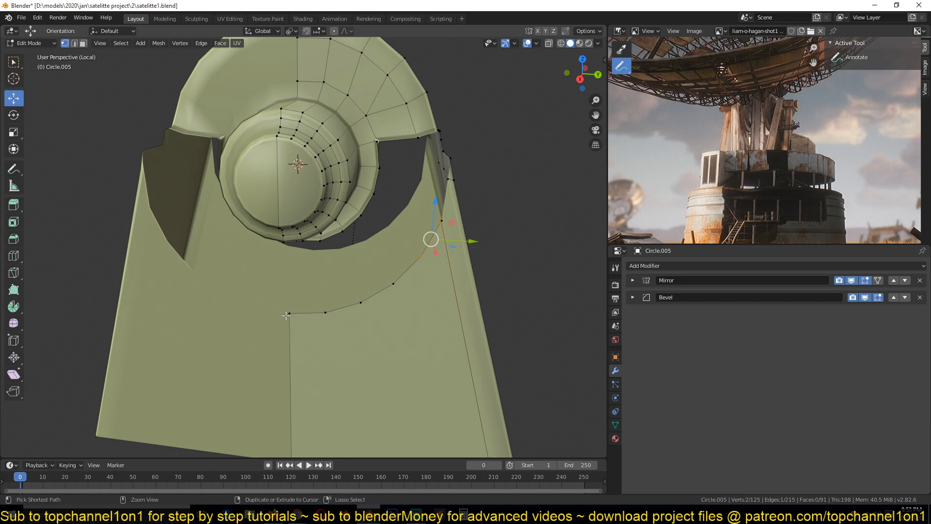
scroll(447, 252, "up", 4)
middle_click_drag(447, 252, 316, 311, "shift")
scroll(340, 301, "up", 1)
left_click(412, 274)
scroll(412, 273, "down", 4)
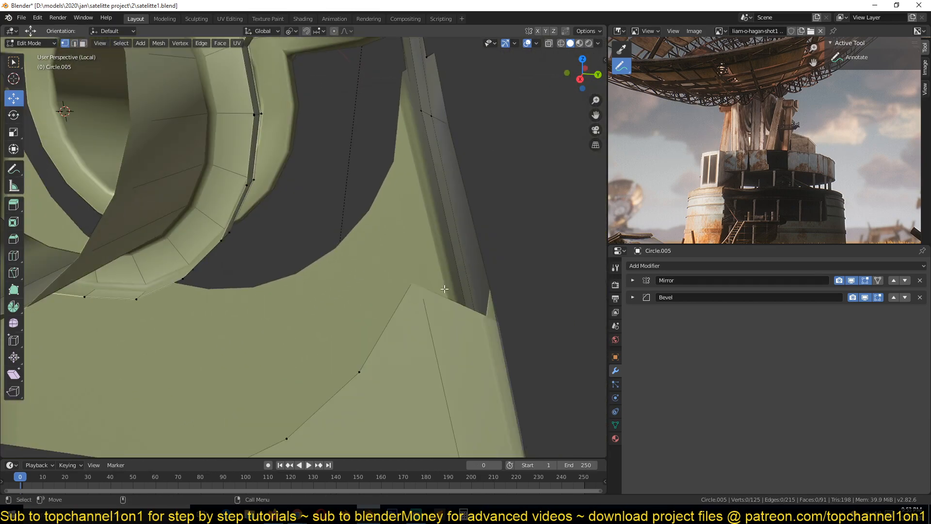
left_click(394, 262)
key("ctrl+x")
scroll(382, 279, "down", 1)
scroll(382, 279, "up", 1)
middle_click_drag(382, 279, 396, 255, "shift")
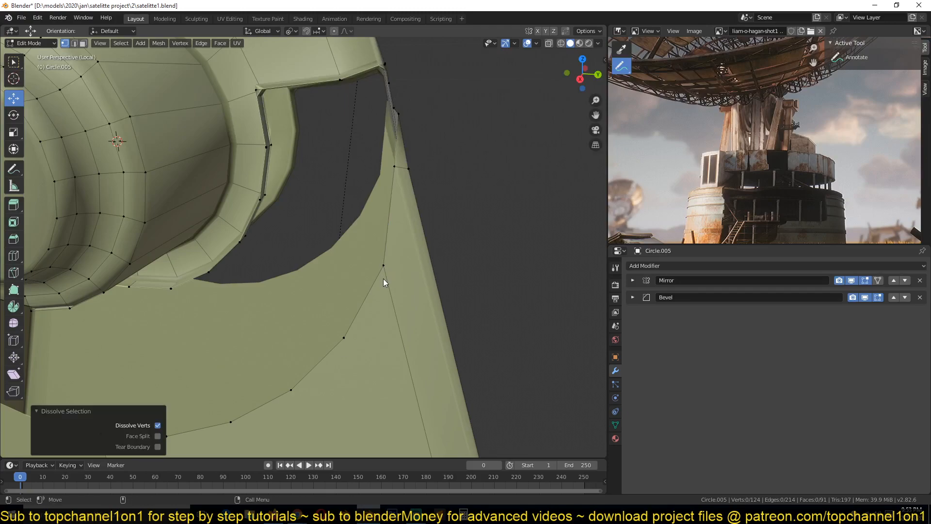
Step: Extrude the curved cut's edge path, from the outer side to the centreline, inward along X to wall the recess
key("2")
left_click(401, 219)
scroll(400, 219, "up", 1)
middle_click_drag(400, 219, 453, 168, "shift")
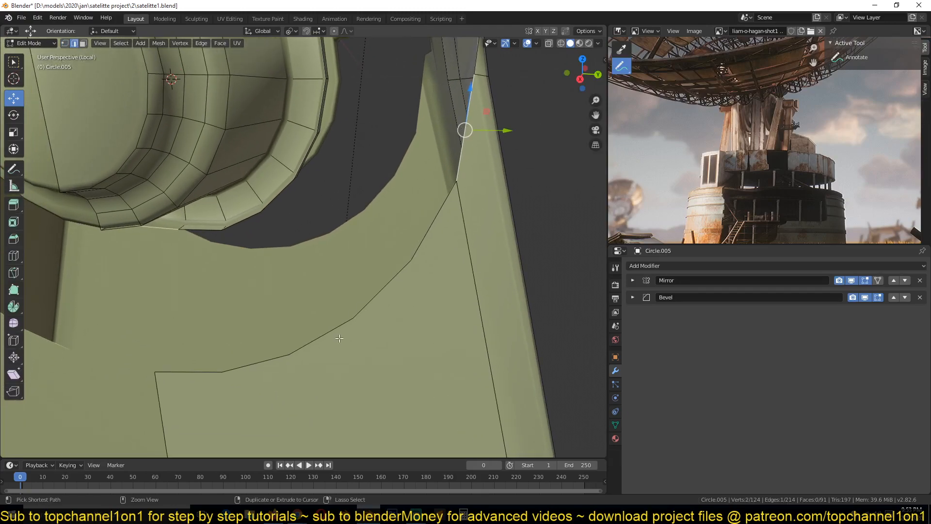
left_click(361, 313, "ctrl")
middle_click_drag(218, 371, 288, 351, "shift")
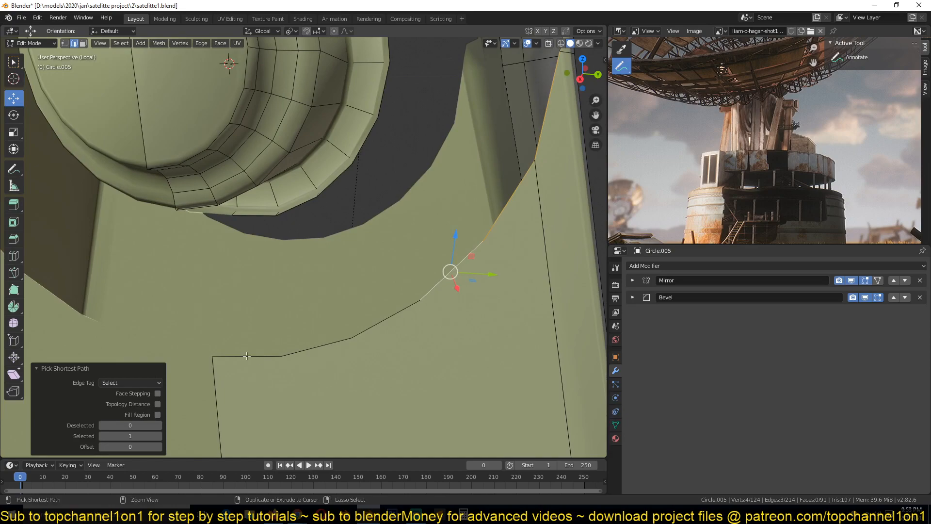
left_click(248, 357, "ctrl")
scroll(368, 297, "down", 3)
middle_click_drag(368, 297, 360, 308)
key("e")
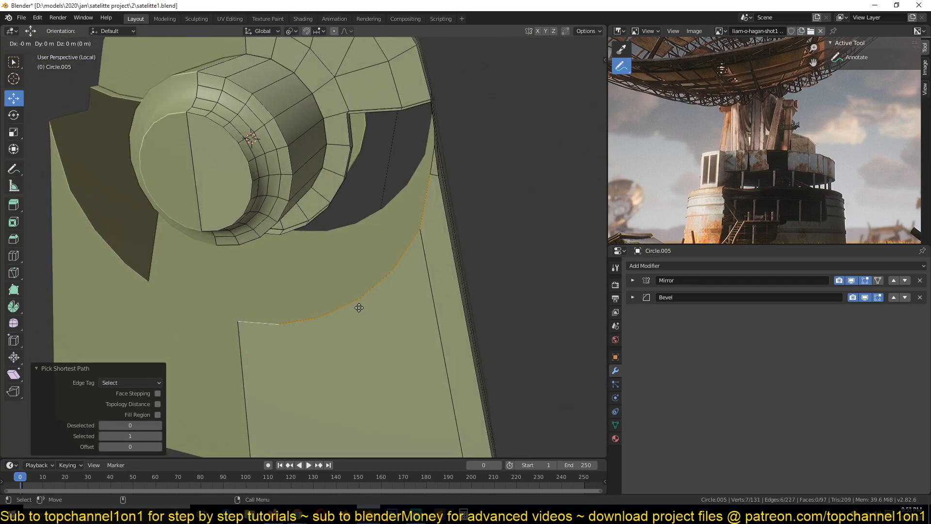
key("y")
key("x")
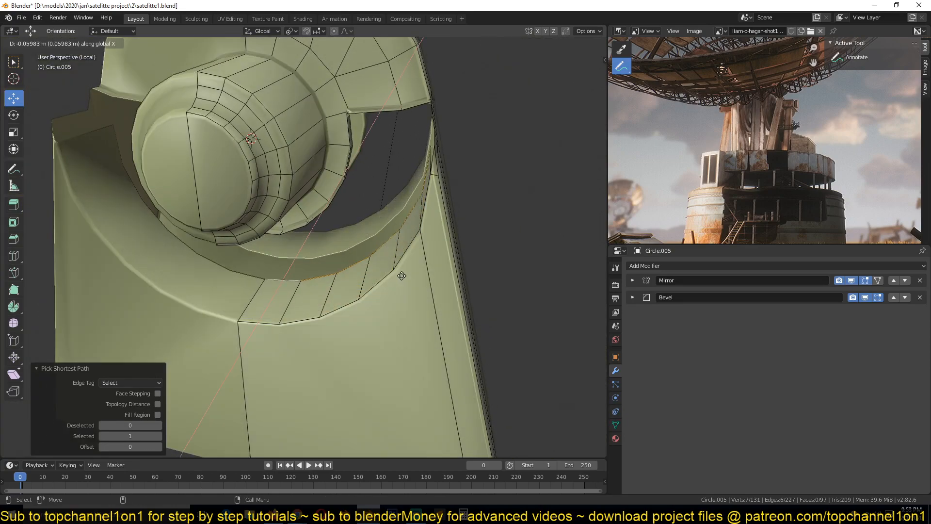
left_click(417, 262)
Step: Return to the full assembly and examine the clearance between the bracket and the support's curved recess
middle_click_drag(418, 261, 393, 281)
key("Tab")
key("slash")
scroll(333, 312, "down", 5)
scroll(393, 281, "up", 5)
key("alt+a")
scroll(395, 211, "down", 3)
middle_click_drag(395, 211, 409, 143)
left_click(423, 158)
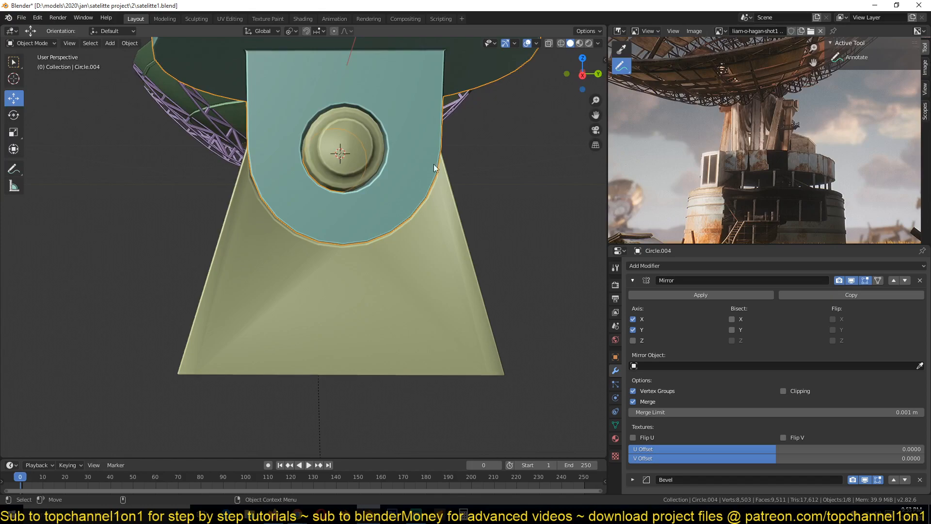
middle_click_drag(435, 174, 391, 159)
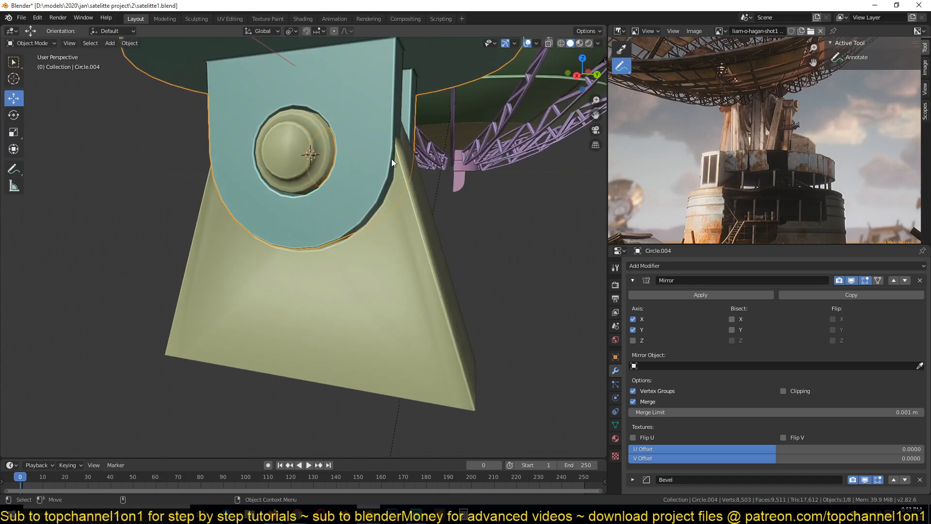
left_click(398, 202)
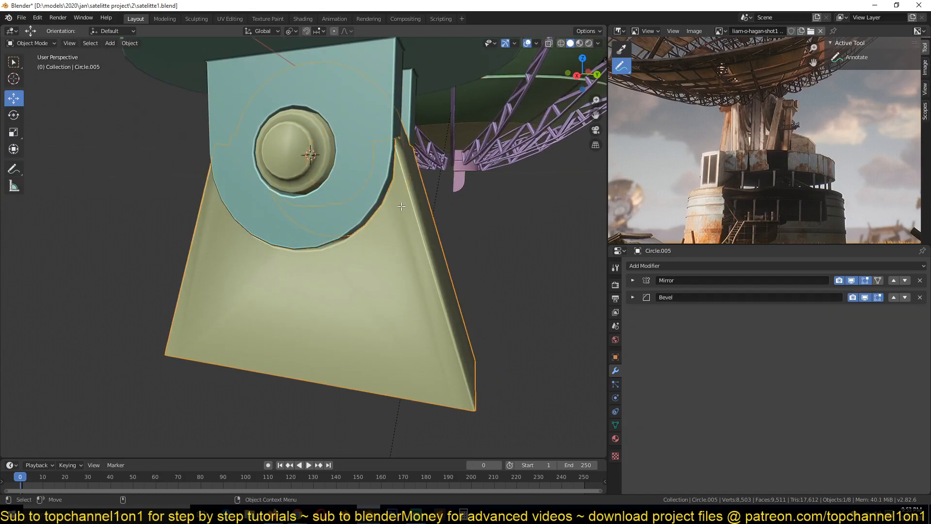
Step: Try to subdivide two of the long edges along the support's outer side
key("Tab")
middle_click_drag(401, 205, 381, 222)
mouse_move(422, 198)
middle_mouse_down()
mouse_move(386, 209)
mouse_move(407, 204)
middle_mouse_up()
scroll(409, 204, "up", 3)
left_click(318, 215)
left_click(377, 209, "shift")
middle_click_drag(339, 223, 355, 220)
middle_click_drag(352, 188, 471, 131)
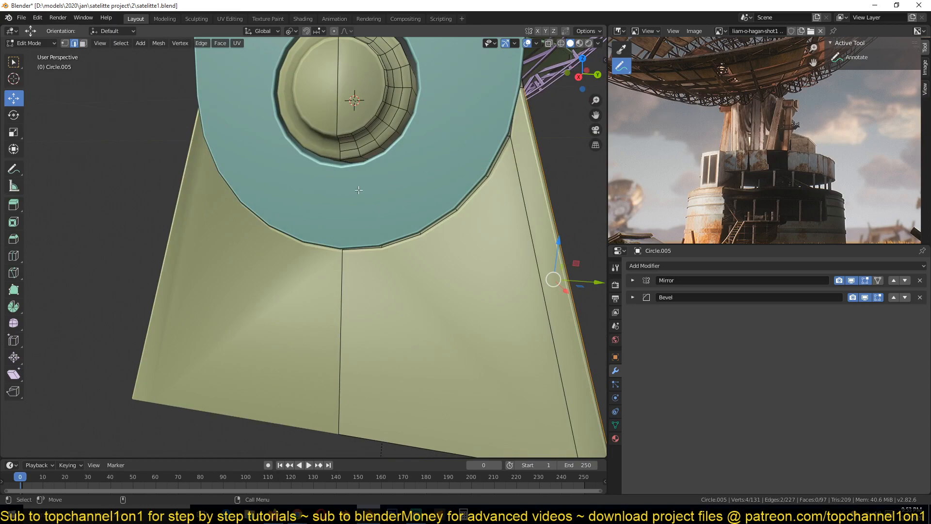
middle_click_drag(522, 144, 441, 170)
right_click(441, 171)
left_click(453, 173)
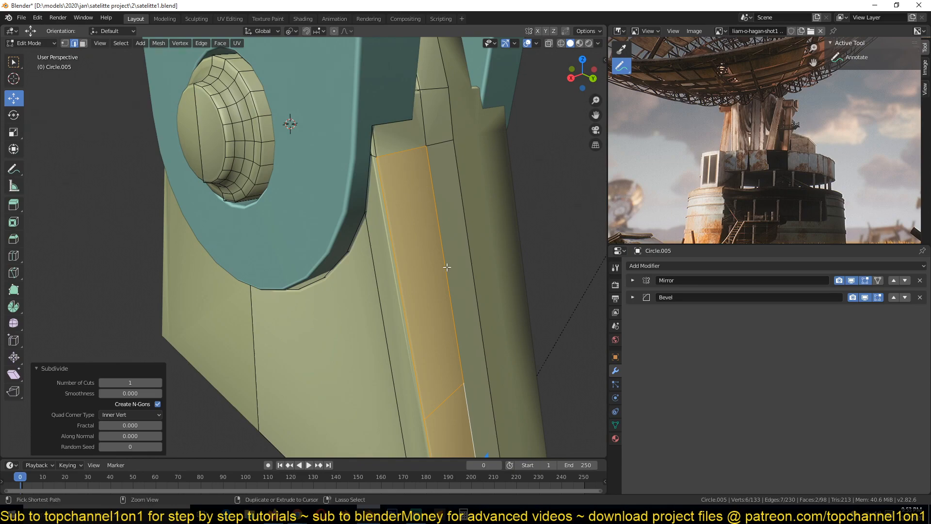
left_click(452, 391)
key("ctrl+z")
key("ctrl+z")
key("ctrl+z")
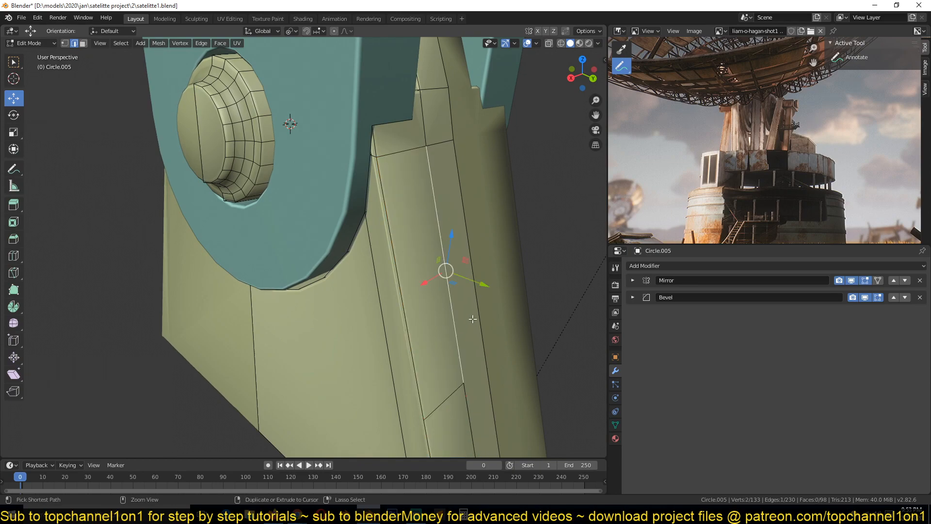
Step: Subdivide the three long edges along the support's outer side and slide the new cross edges up towards the recess's outer end
left_click(474, 320, "shift")
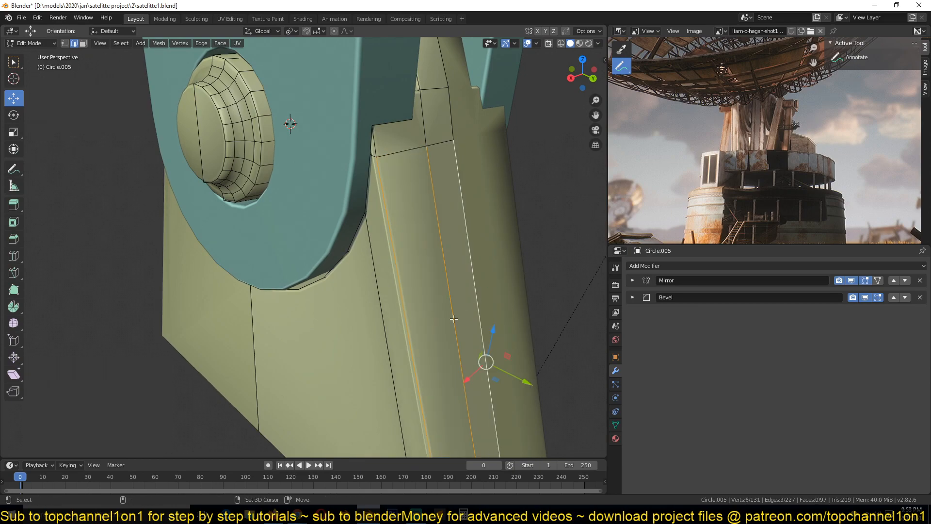
right_click(407, 294)
left_click(392, 204)
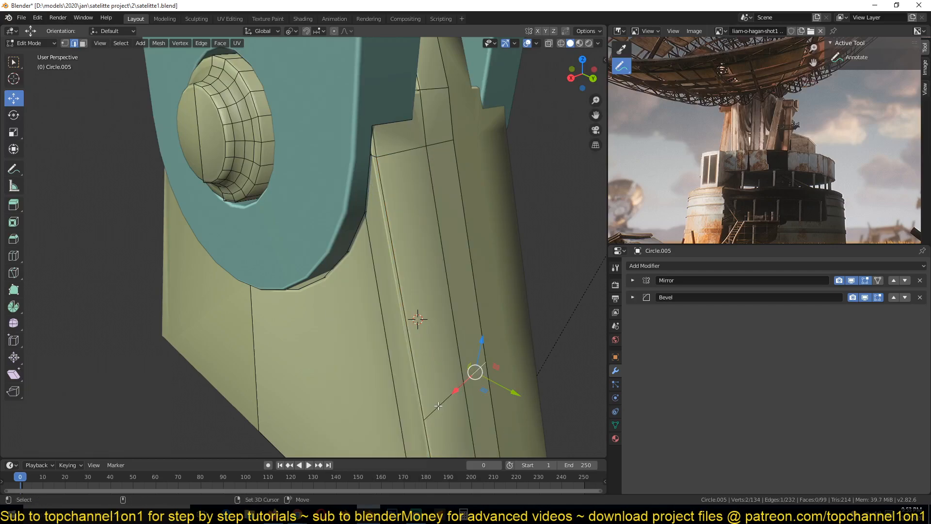
key("ctrl+z")
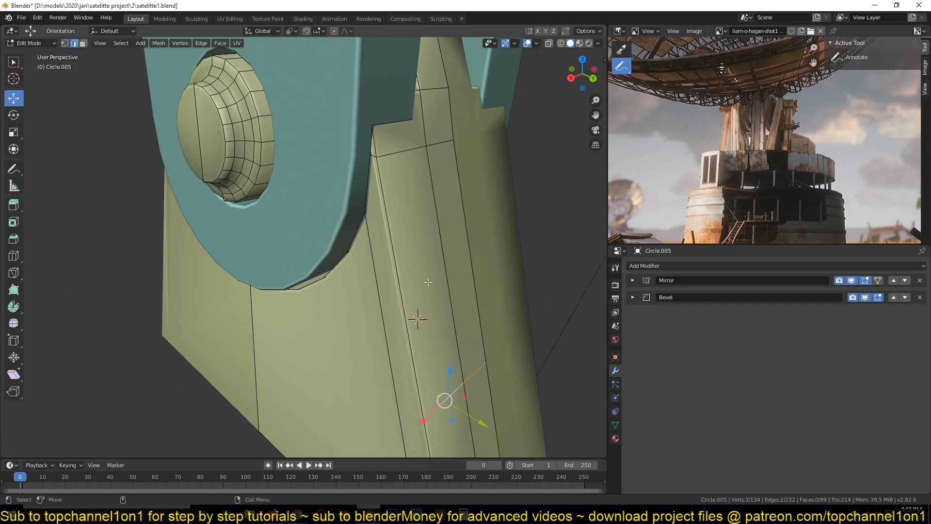
key("g")
key("g")
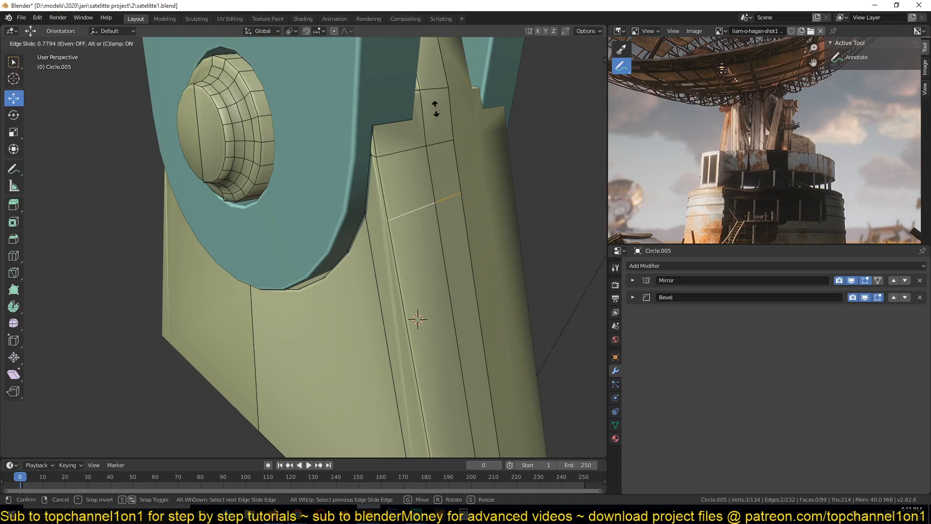
left_click(436, 108)
Step: Isolate the support and connect the vertex at the curved cut's outer end to the vertex on the neighbouring side edge
key("Tab")
key("KP_Divide")
scroll(411, 247, "up", 5)
middle_click_drag(411, 247, 412, 281)
key("Tab")
scroll(412, 281, "down", 2)
scroll(412, 281, "up", 2)
left_click(462, 212, "shift")
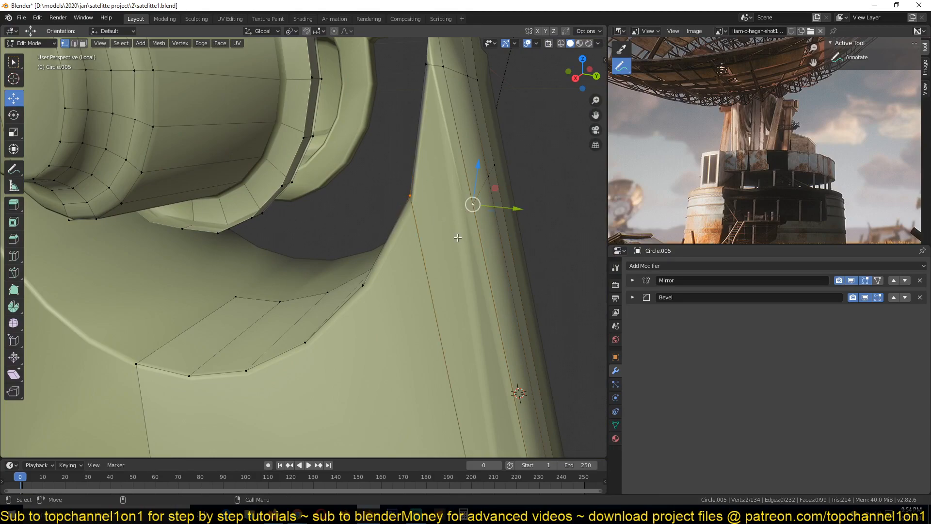
key("j")
middle_click_drag(400, 203, 437, 245)
Step: Delete the side faces above the outer end of the curved recess to open the area around it
key("3")
mouse_move(397, 193)
middle_mouse_down()
mouse_move(364, 197)
mouse_move(410, 190)
mouse_move(385, 191)
middle_mouse_up()
left_click(356, 200)
left_click(376, 251, "shift")
mouse_move(378, 249)
middle_mouse_down()
mouse_move(434, 237)
mouse_move(380, 229)
mouse_move(350, 249)
mouse_move(360, 251)
middle_mouse_up()
key("x")
left_click(410, 218)
key("x")
left_click(346, 257)
Step: Add a lengthwise loop cut along the recess's curved wall and delete the inner row of faces
key("ctrl+r")
left_click(356, 294)
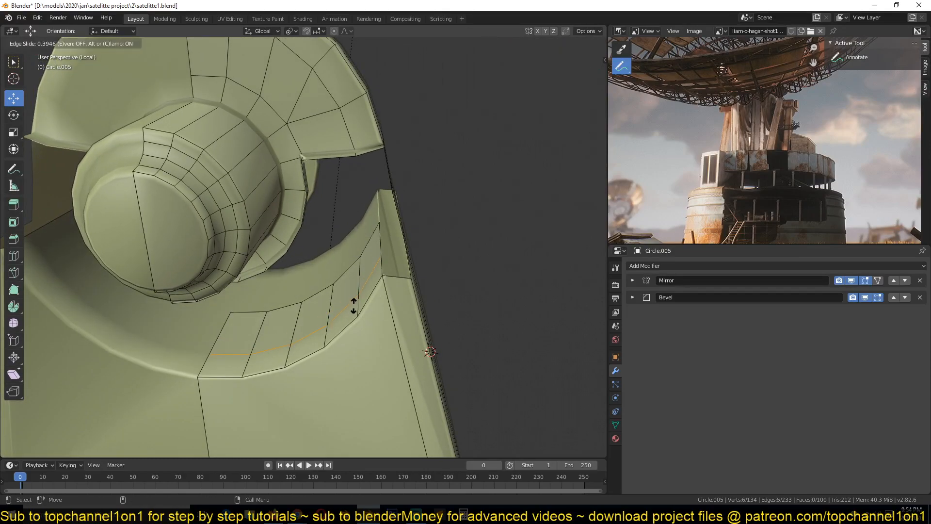
left_click(354, 309)
left_click(369, 261)
left_click(249, 330, "ctrl")
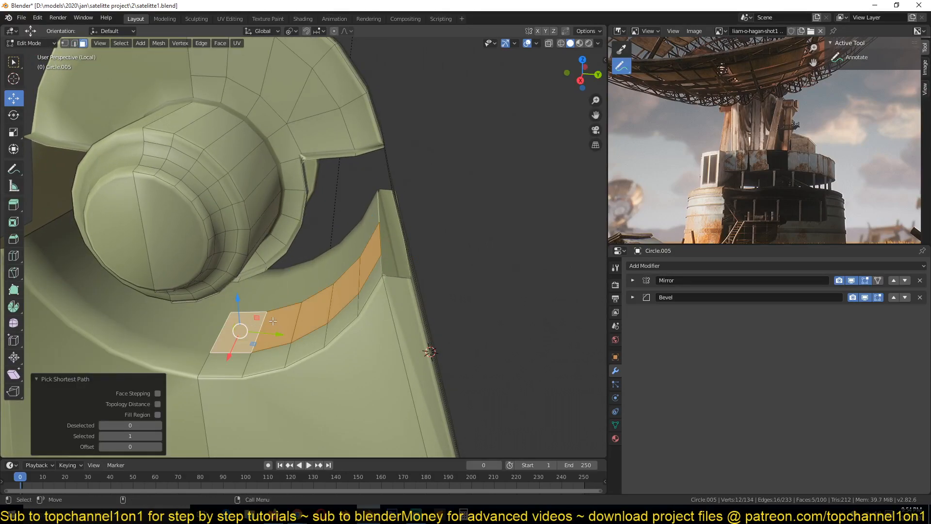
key("x")
left_click(275, 321)
Step: Bridge the hub collar's lower outer edges to the inner edge of the recess's curved wall
middle_click_drag(281, 321, 234, 275)
key("2")
middle_click_drag(297, 192, 320, 207)
left_click(328, 195, "ctrl")
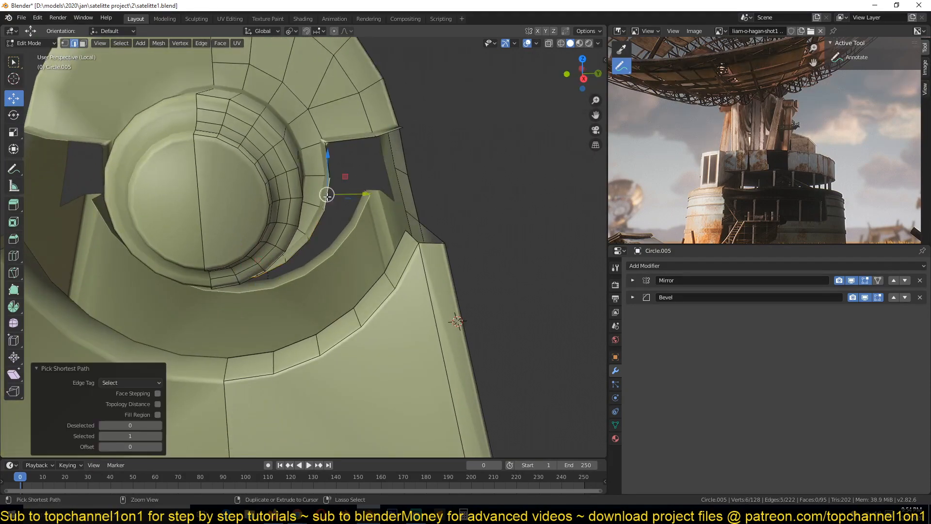
left_click(395, 249, "ctrl")
left_click(249, 355, "ctrl")
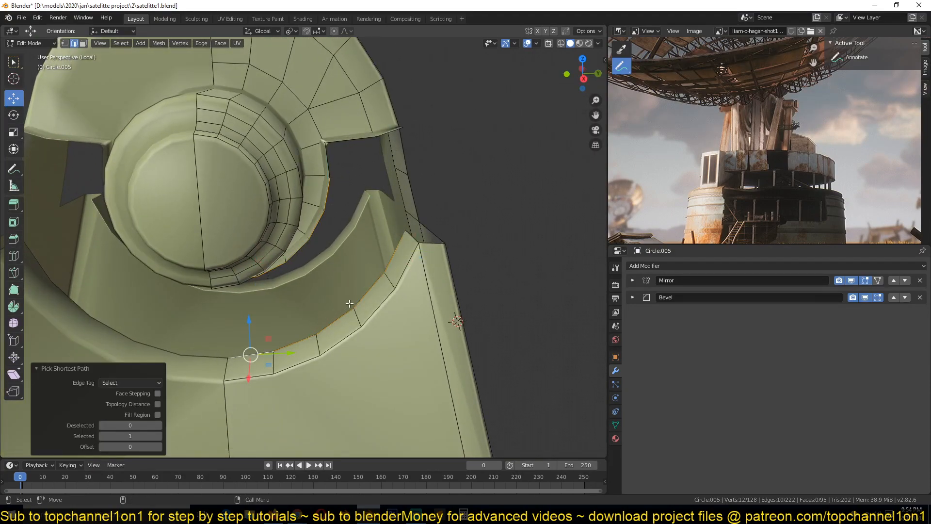
middle_click_drag(346, 306, 337, 276)
right_click(337, 275)
left_click(309, 237)
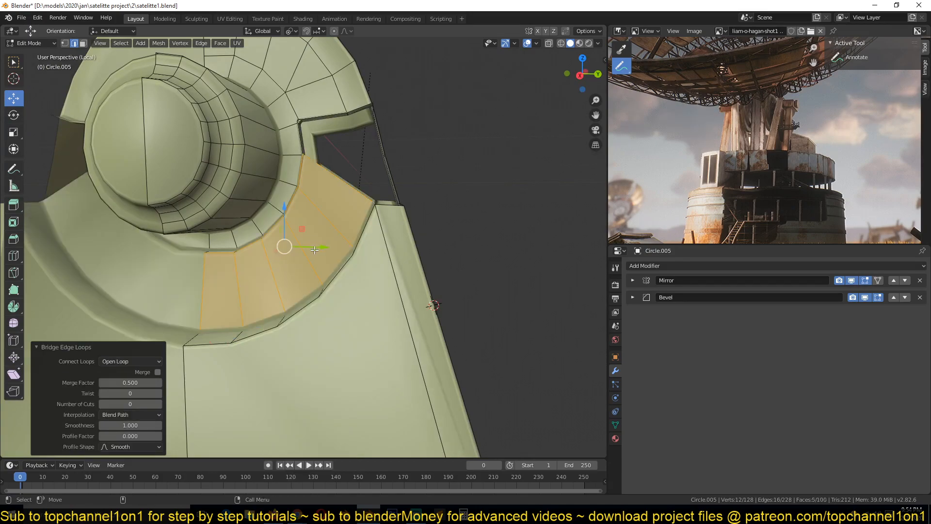
Step: Fill the gap between the collar's upper ledge and the outer end of the bridged faces with a face
key("alt+a")
key("Tab")
middle_click_drag(314, 249, 321, 280)
key("Tab")
left_click(327, 146, "shift")
key("f")
key("alt+a")
key("alt+a")
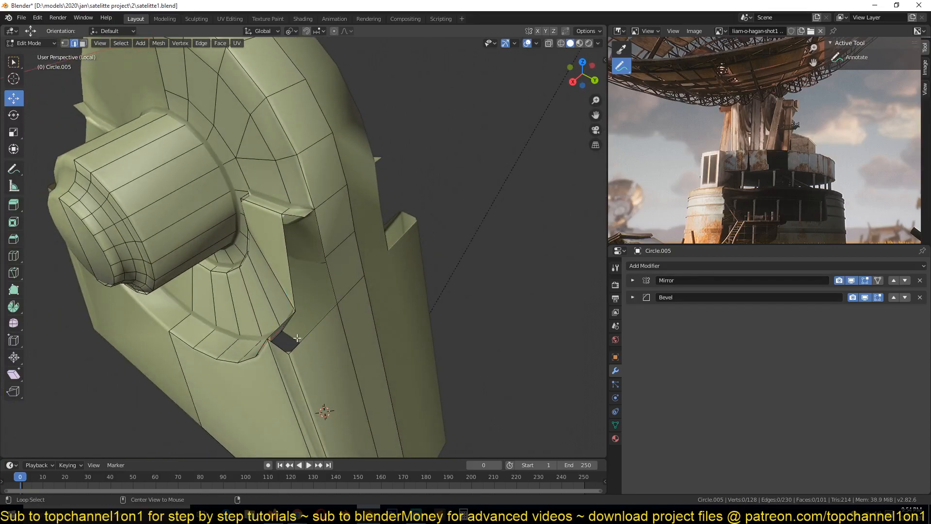
Step: Add a lengthwise loop cut on the support's outer side and fill the ledge at the recess's outer end
left_click(320, 326, "shift")
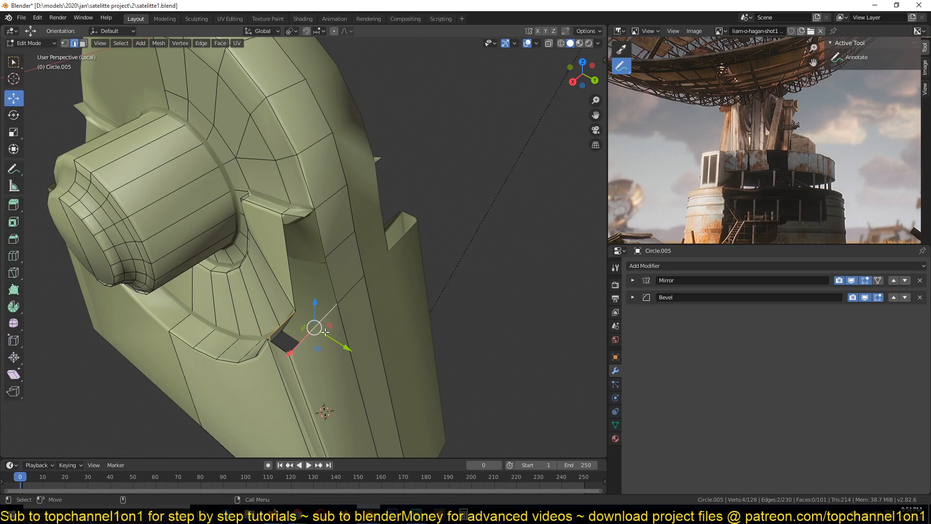
key("ctrl+r")
left_click(329, 334)
left_click(328, 327)
key("alt+a")
left_click(280, 327, "alt")
left_click(312, 331, "shift")
key("f")
key("alt+a")
Step: Fill the openings between the upper and lower ledges on the outer side and dissolve the leftover cross edge beside them
left_click(306, 324, "shift")
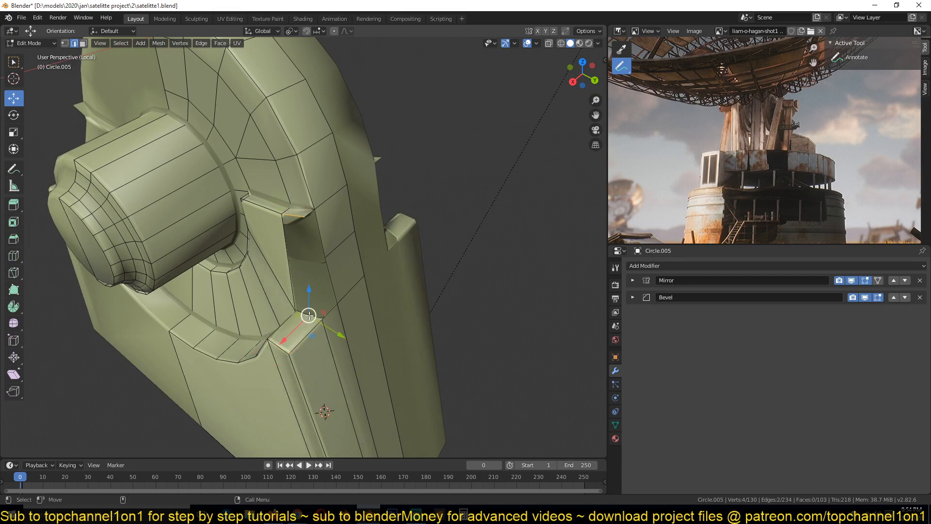
left_click(328, 251)
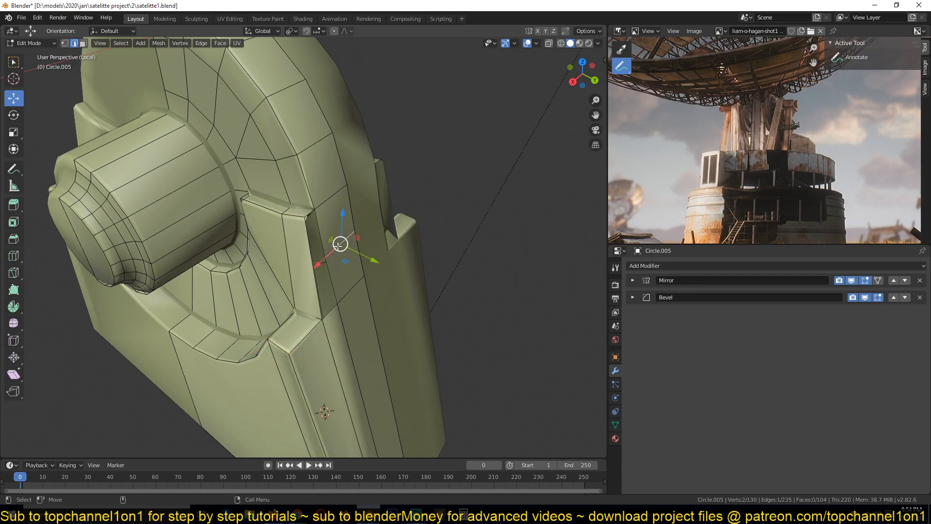
left_click(341, 299, "alt")
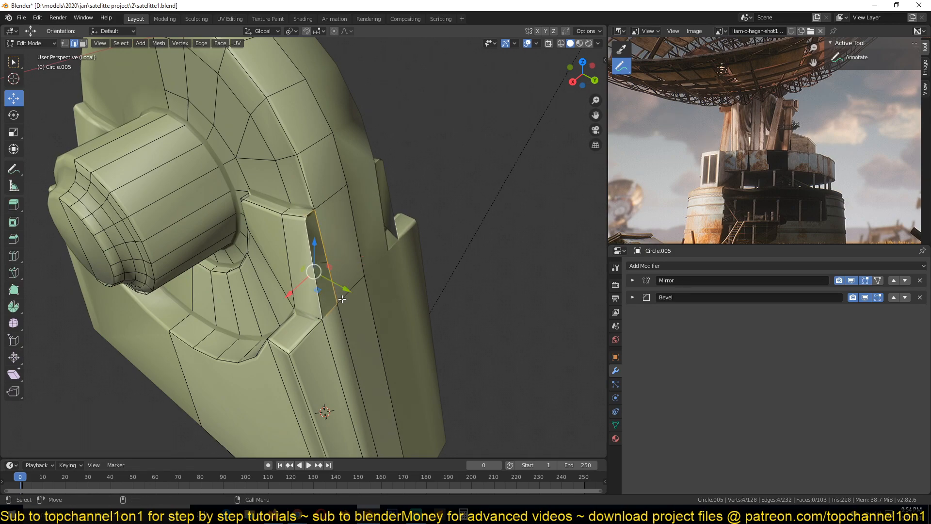
key("Tab")
middle_click_drag(350, 305, 386, 286)
key("Tab")
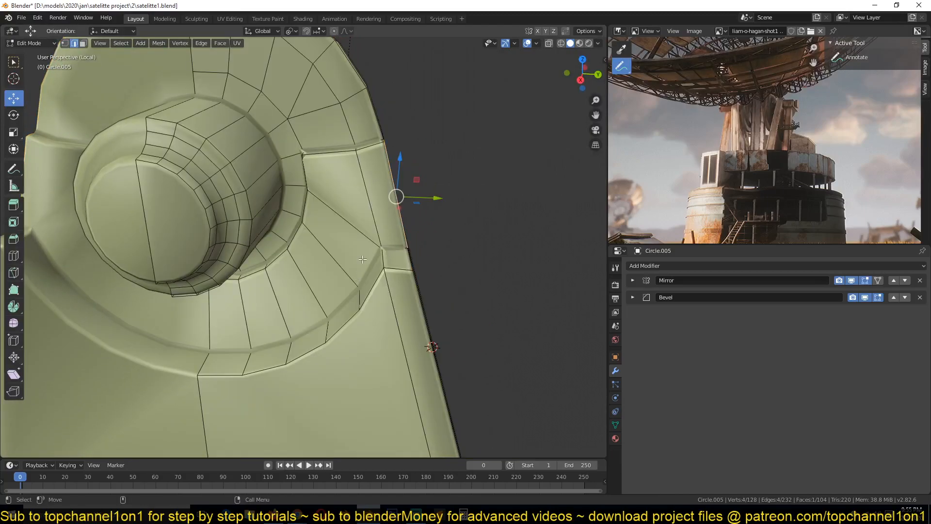
Step: Flatten the recess floor faces, including the outer strip, by scaling them to 0 along X
key("3")
left_click(350, 202)
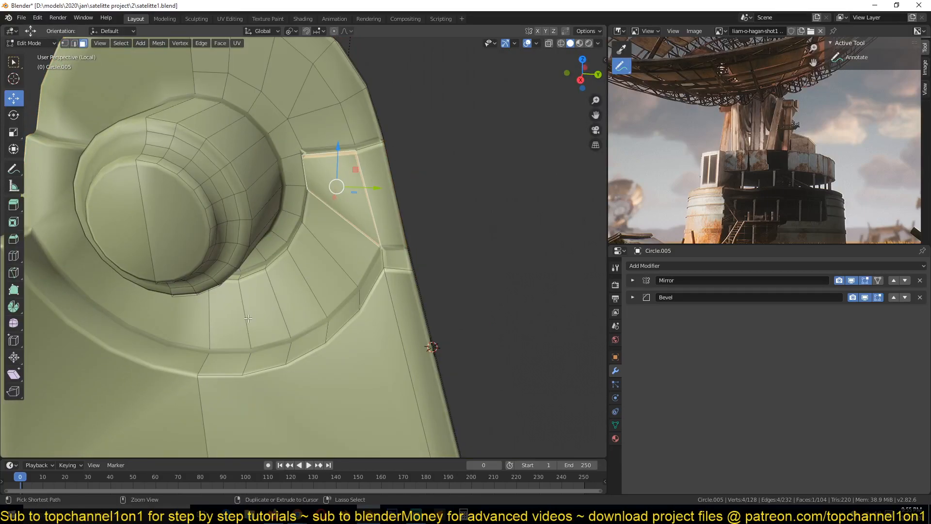
left_click(232, 319, "ctrl")
left_click(382, 194, "shift")
middle_click_drag(381, 194, 301, 280)
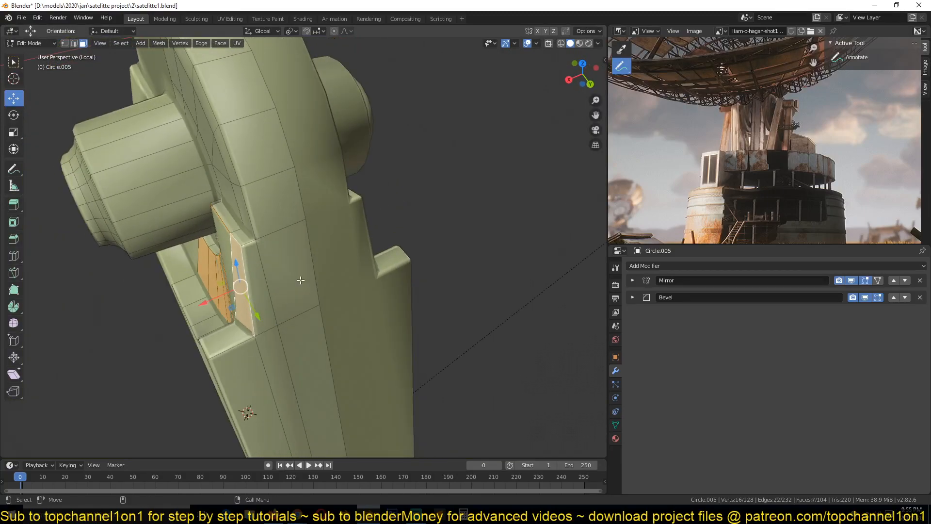
key("KP_1")
key("KP_8")
key("KP_8")
key("KP_8")
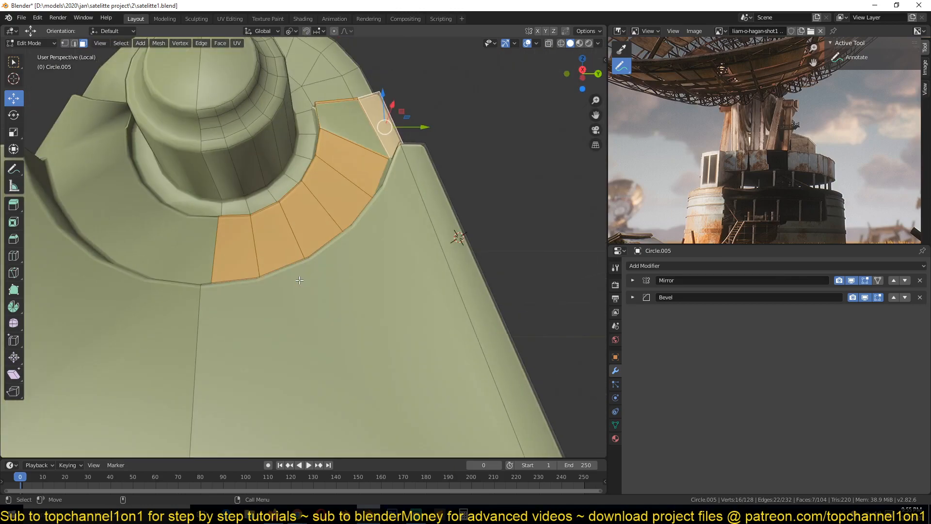
key("KP_1")
key("shift+z")
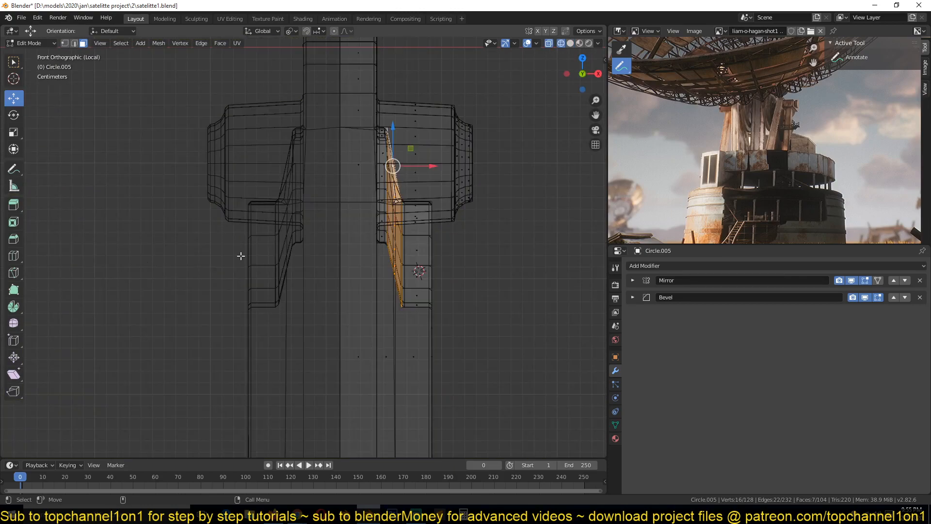
scroll(396, 232, "up", 1)
type("sx0")
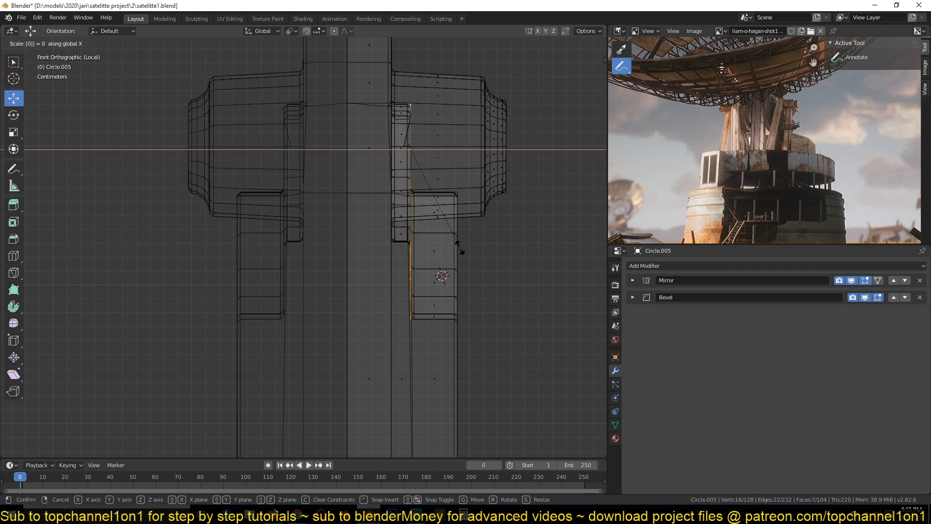
key("Return")
key("Tab")
key("shift+z")
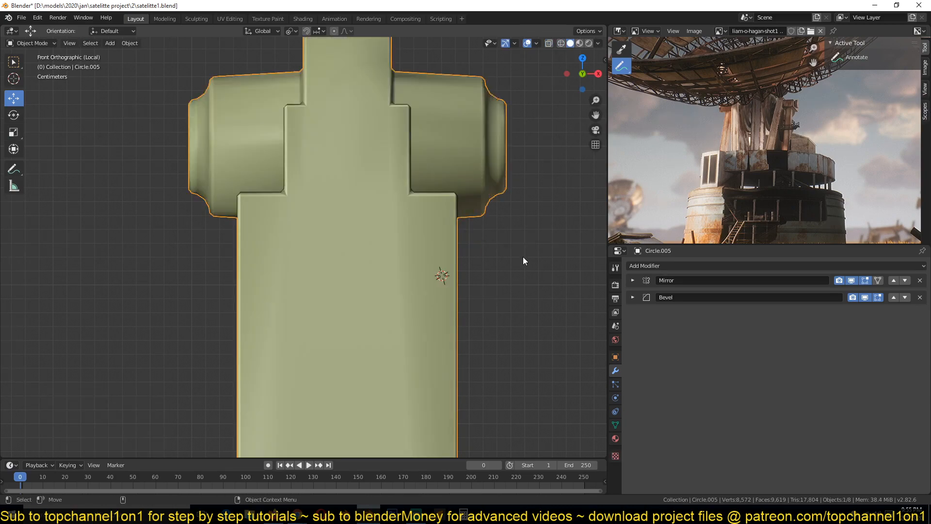
Step: Recalculate the normals of the whole support mesh
middle_click_drag(442, 272, 369, 302)
scroll(362, 296, "up", 2)
key("Tab")
middle_click_drag(384, 339, 398, 243)
scroll(382, 257, "up", 2)
key("alt+a")
key("a")
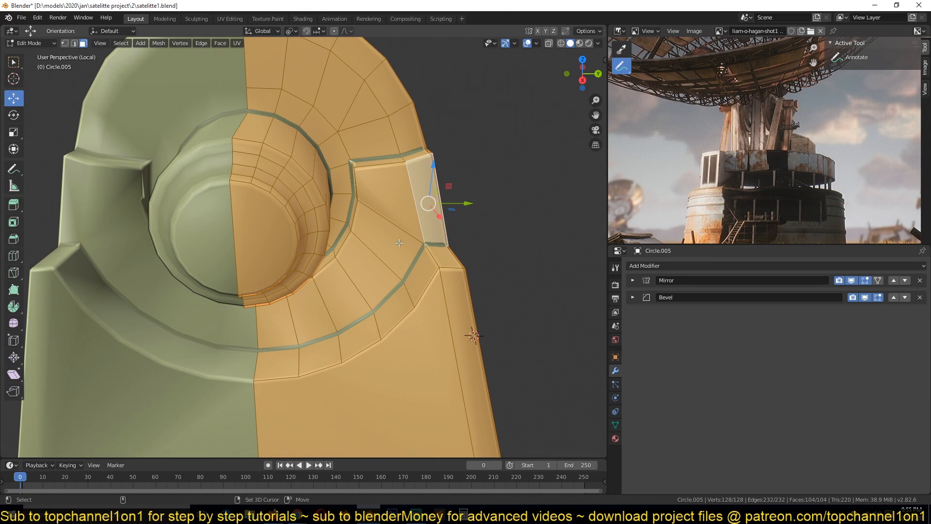
key("shift+n")
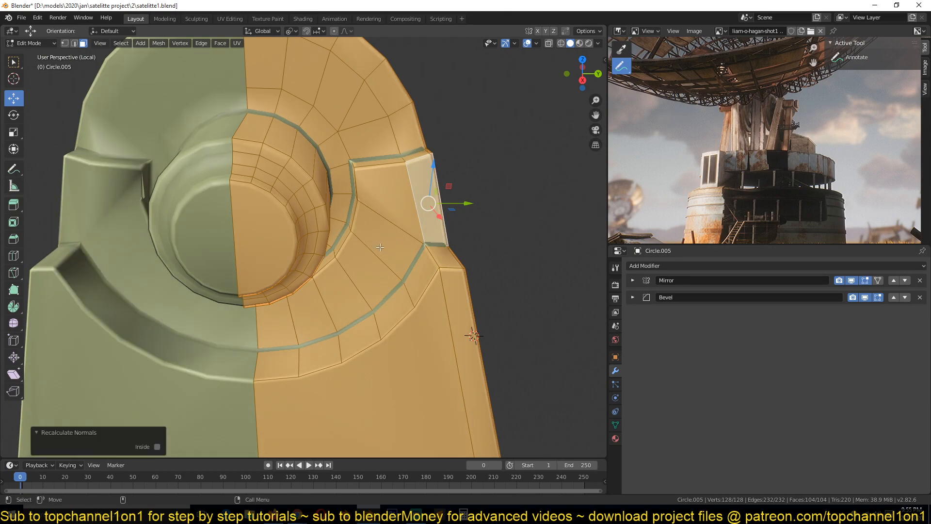
Step: Set the 3D view's clip start to 0.01 m for close inspection of the recess corner beside the collar
key("Tab")
middle_click_drag(315, 173, 341, 249)
key("Tab")
scroll(341, 248, "up", 4)
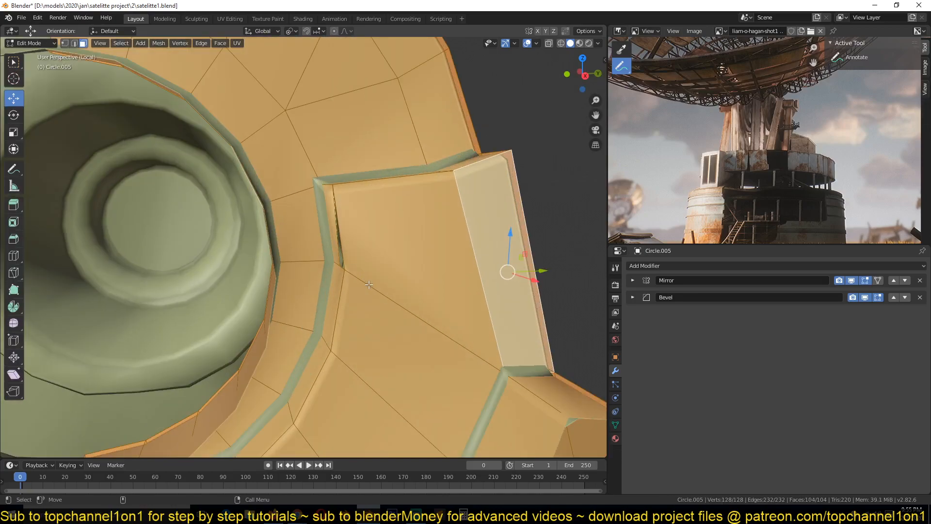
mouse_move(355, 216)
middle_mouse_down()
mouse_move(410, 310)
mouse_move(377, 233)
mouse_move(342, 202)
middle_mouse_up()
scroll(344, 203, "up", 2)
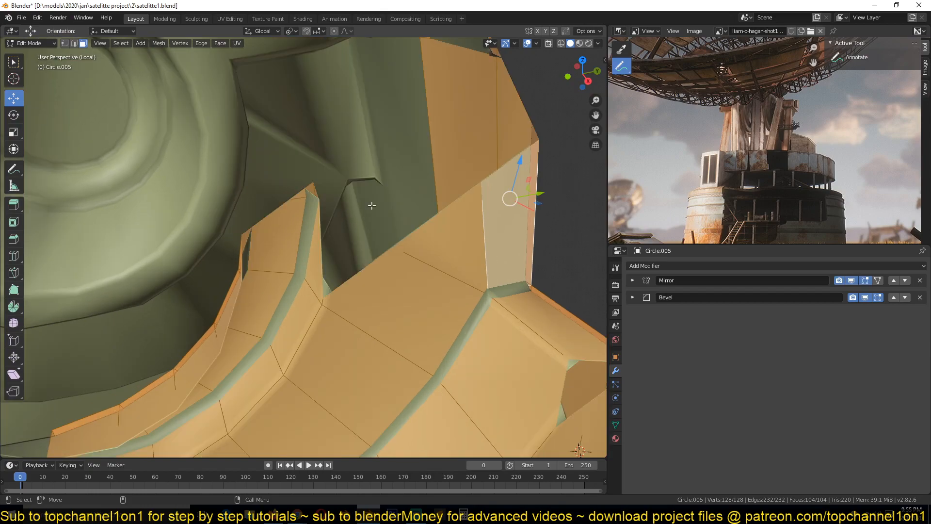
scroll(371, 206, "down", 1)
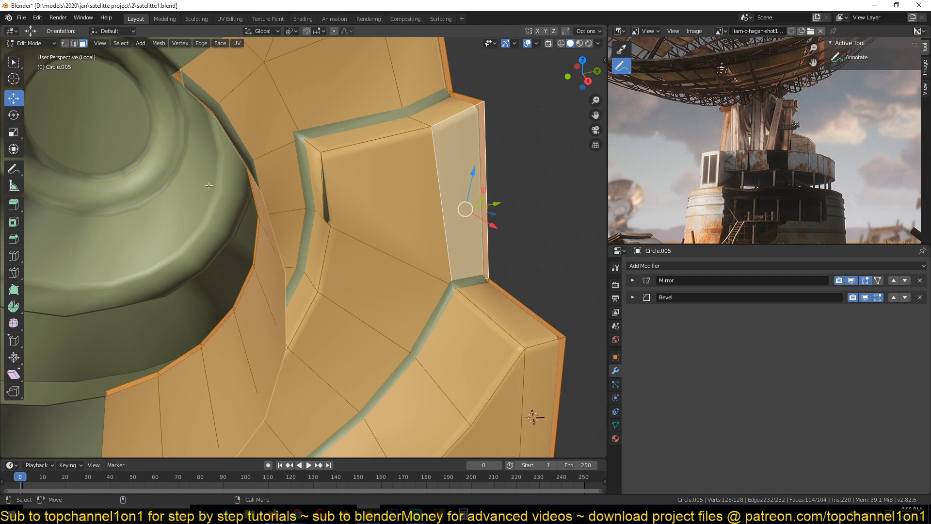
key("n")
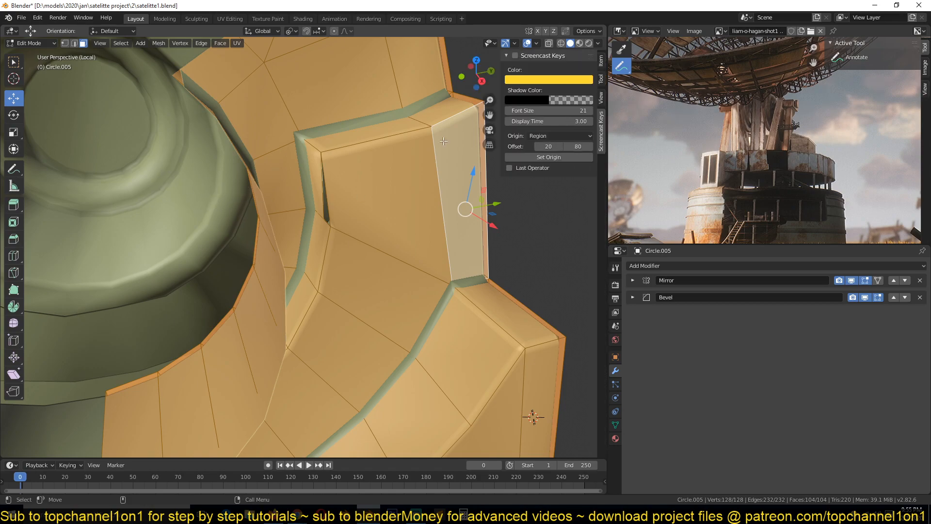
left_click(601, 98)
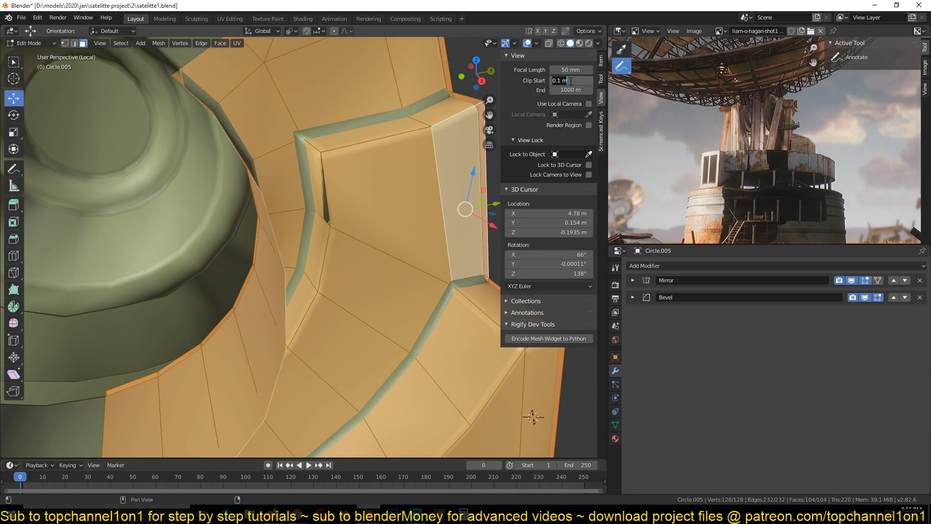
key("Return")
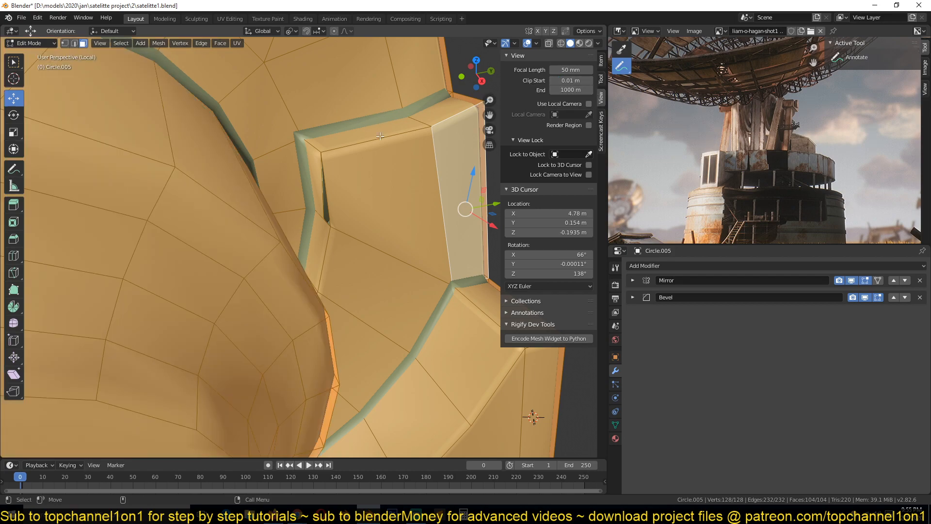
key("n")
Step: Dissolve the redundant vertex at the sliver gap where the recess floor meets the collar's side wall
key("alt+a")
middle_click_drag(369, 181, 353, 194)
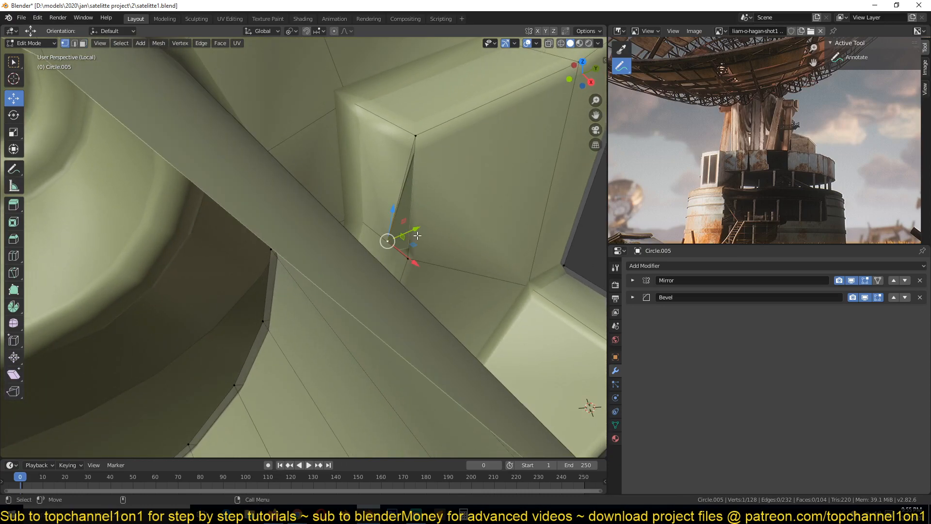
key("ctrl+x")
middle_click_drag(419, 220, 300, 225)
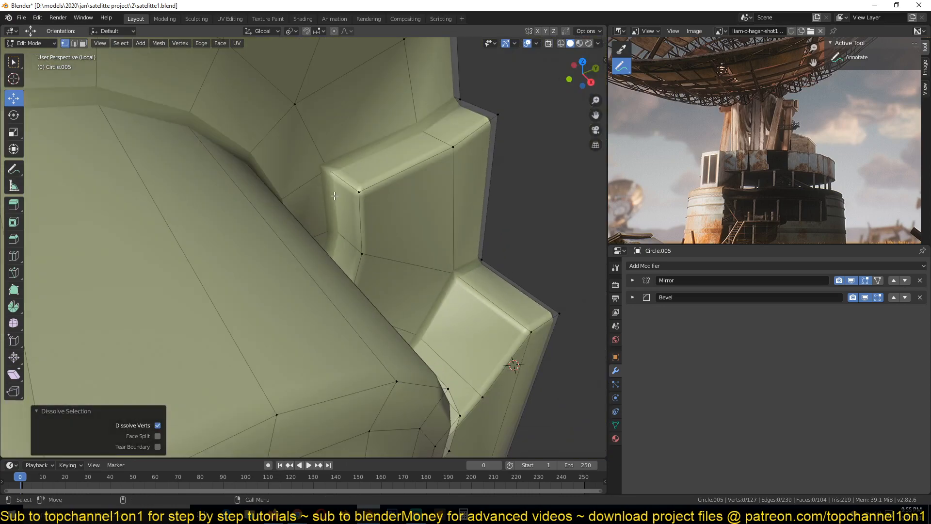
Step: Extrude the rim's end vertex across the open gap at the support's crown to the mirror centre and dissolve the stray edge
key("Tab")
scroll(371, 217, "down", 6)
key("Tab")
key("2")
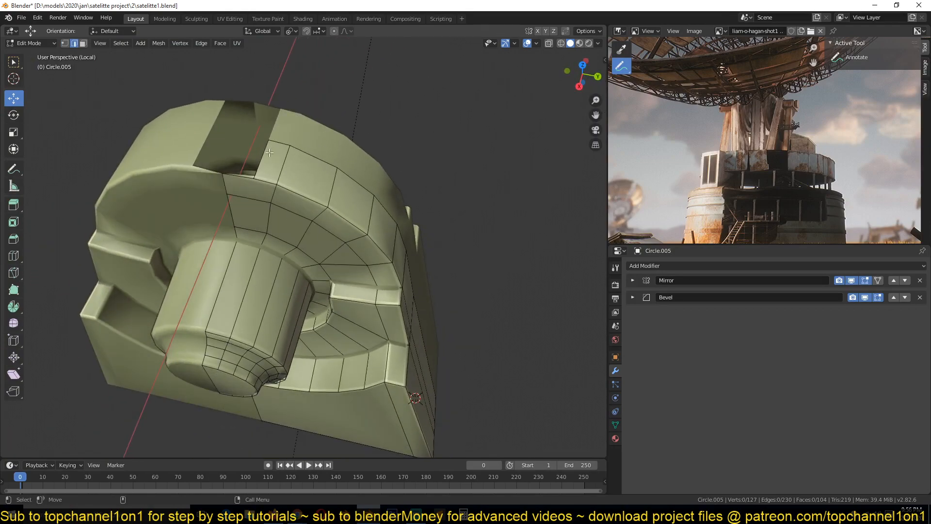
middle_click_drag(270, 152, 272, 141)
key("1")
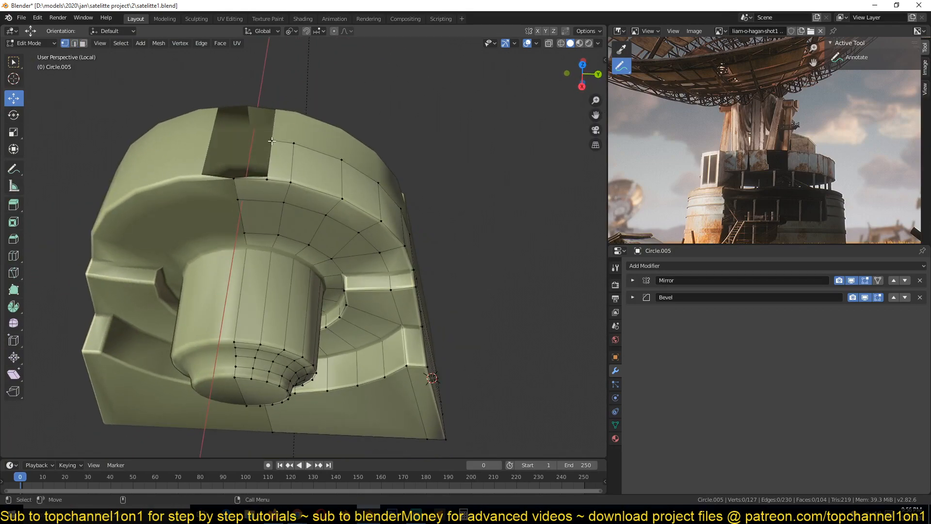
key("e")
left_click(310, 144)
left_click_drag(309, 142, 277, 144)
key("2")
left_click(272, 174)
key("ctrl+x")
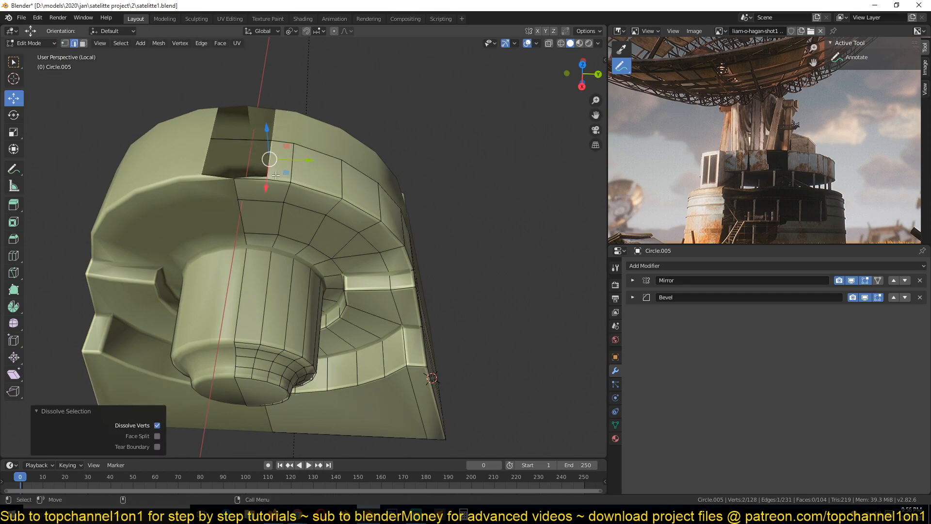
Step: Fill the open gap at the crown of the rim with a face and dissolve the leftover edge inside it
left_click(255, 139)
mouse_move(255, 139)
middle_mouse_down()
mouse_move(292, 145)
mouse_move(254, 158)
middle_mouse_up()
left_click(297, 152, "shift")
key("f")
left_click(264, 138)
key("ctrl+x")
key("Tab")
middle_click_drag(308, 170, 255, 145)
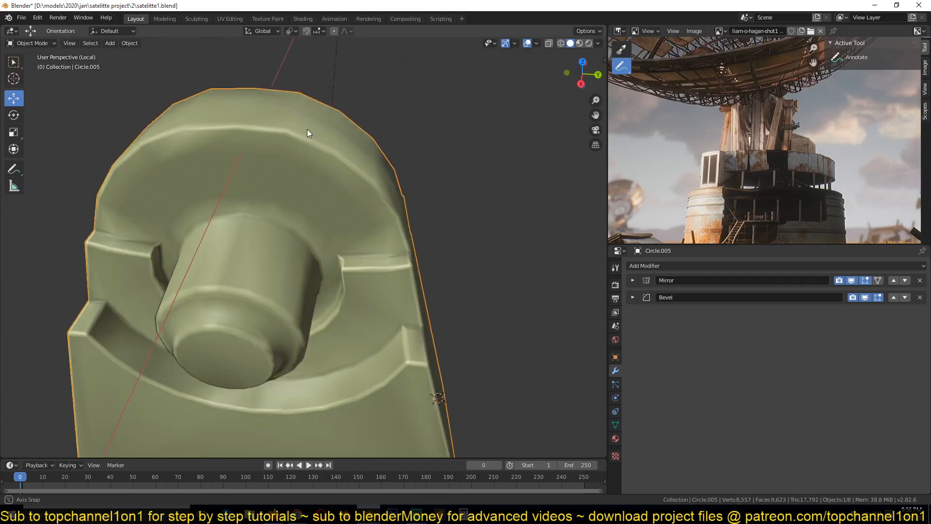
Step: Examine the support's stepped profile from the front and the face around the cylinder
key("Tab")
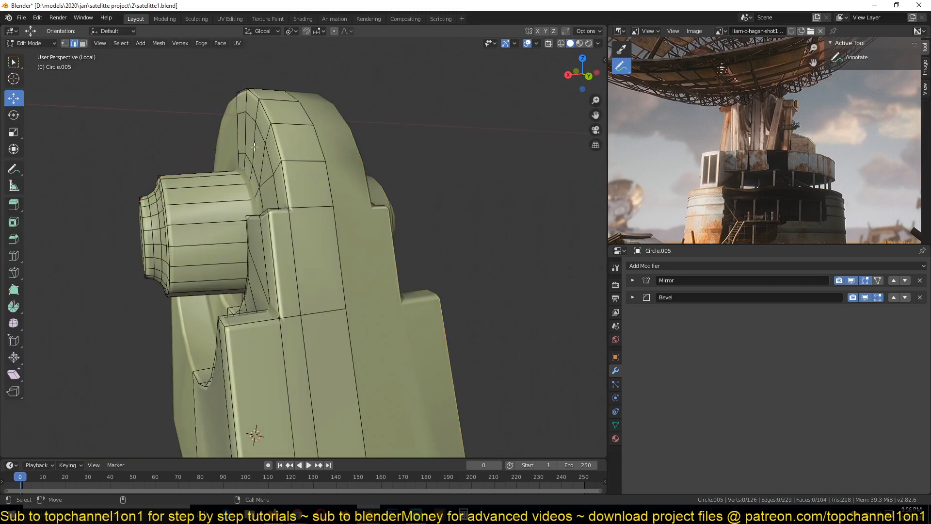
key("KP_1")
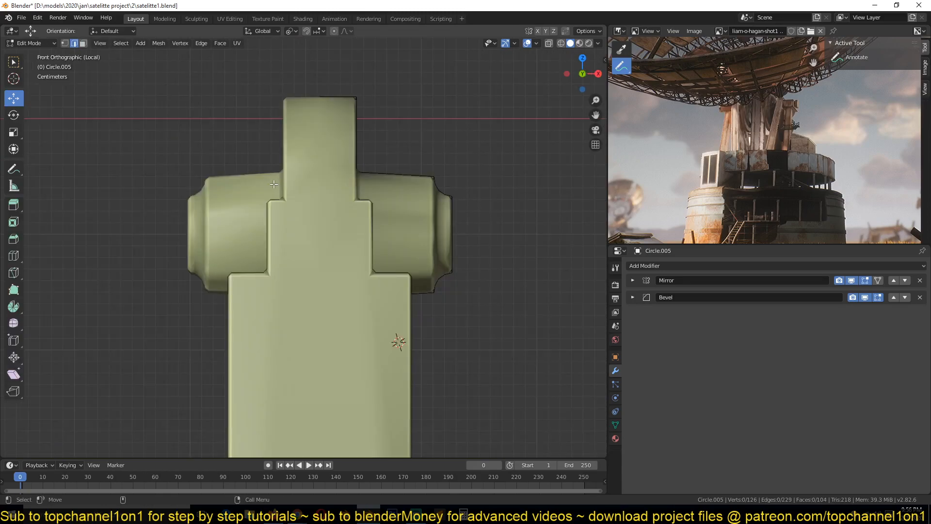
scroll(287, 219, "up", 2)
left_click(204, 208)
key("1")
scroll(322, 182, "up", 3)
scroll(321, 194, "down", 2)
key("z")
left_click(393, 191)
middle_click_drag(436, 184, 334, 182)
key("Tab")
key("Tab")
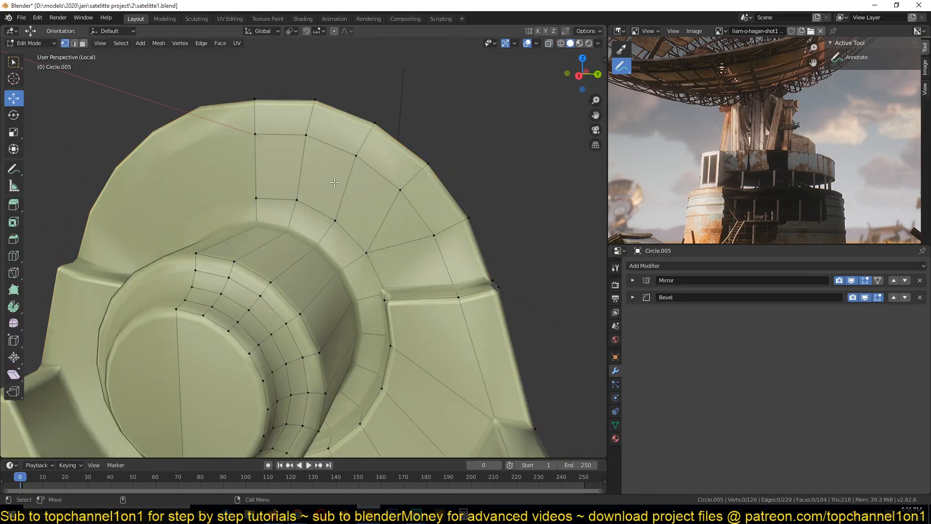
Step: Select the edge path on the upper face from the side step to the top centre and slide it out close to the rim
scroll(403, 217, "down", 2)
middle_click_drag(402, 217, 392, 228)
scroll(392, 228, "down", 1)
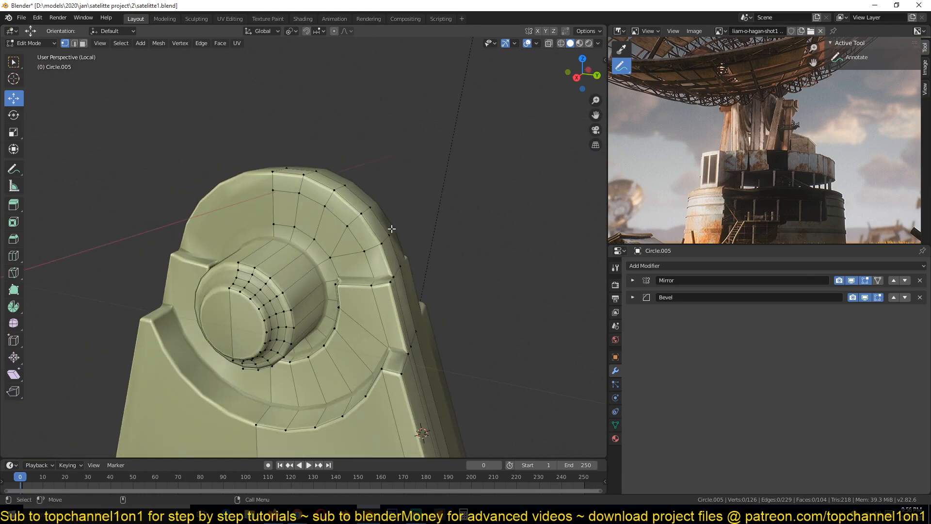
scroll(391, 229, "up", 2)
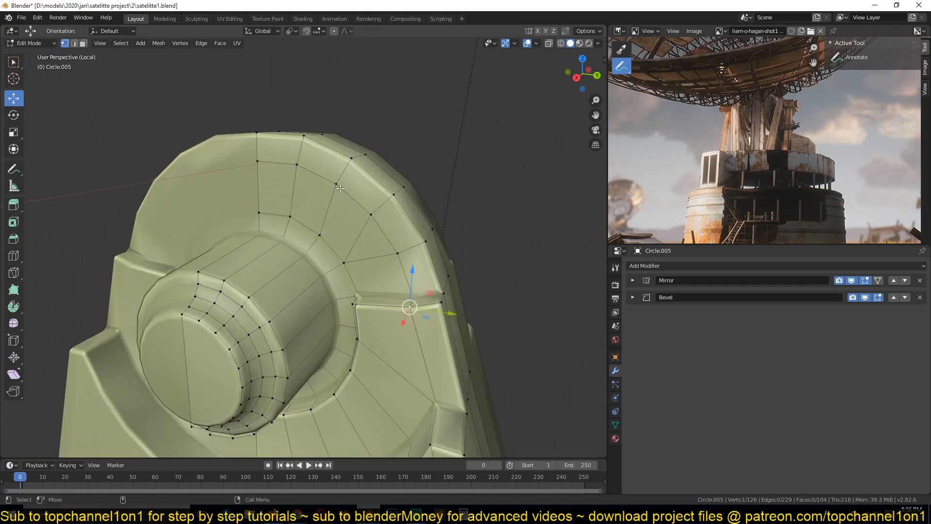
left_click(411, 308, "shift")
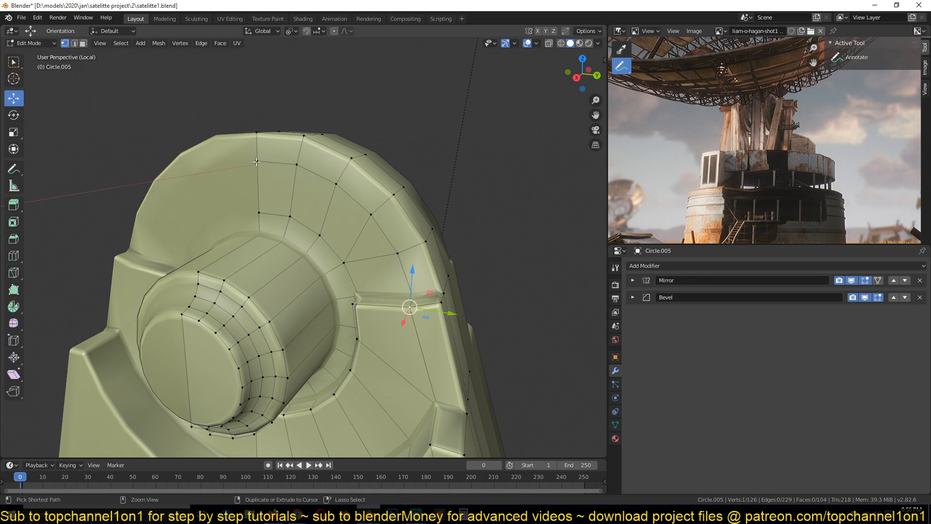
left_click(256, 162, "ctrl")
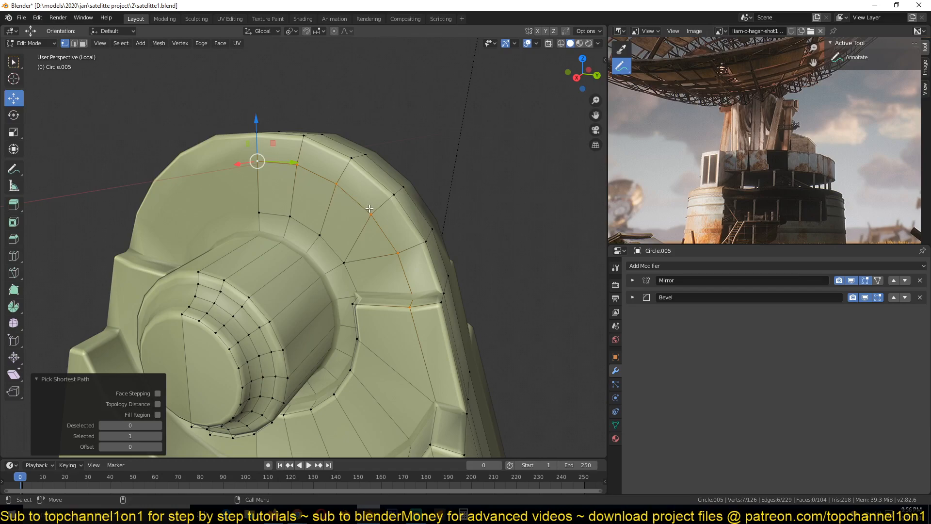
key("g")
key("g")
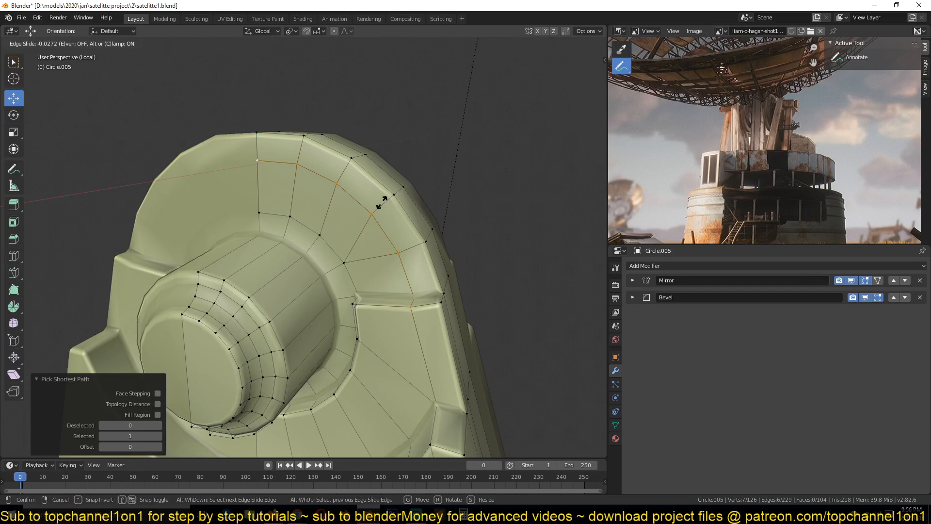
left_click(403, 187)
key("Tab")
key("Tab")
Step: Hide the Bevel modifier in the viewport and add an edge loop around the cylinder's base, slid close to the cylinder
mouse_move(330, 244)
middle_mouse_down()
mouse_move(357, 226)
mouse_move(349, 229)
middle_mouse_up()
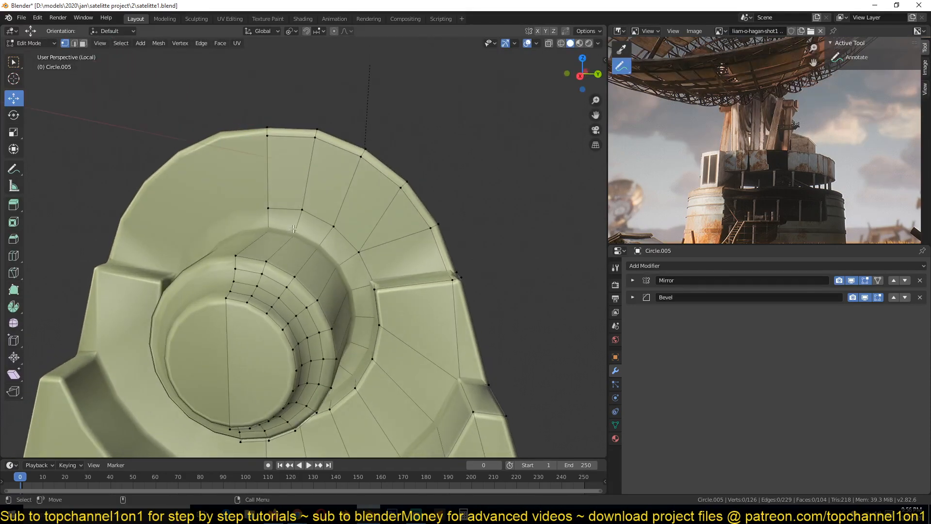
key("shift+z")
key("z")
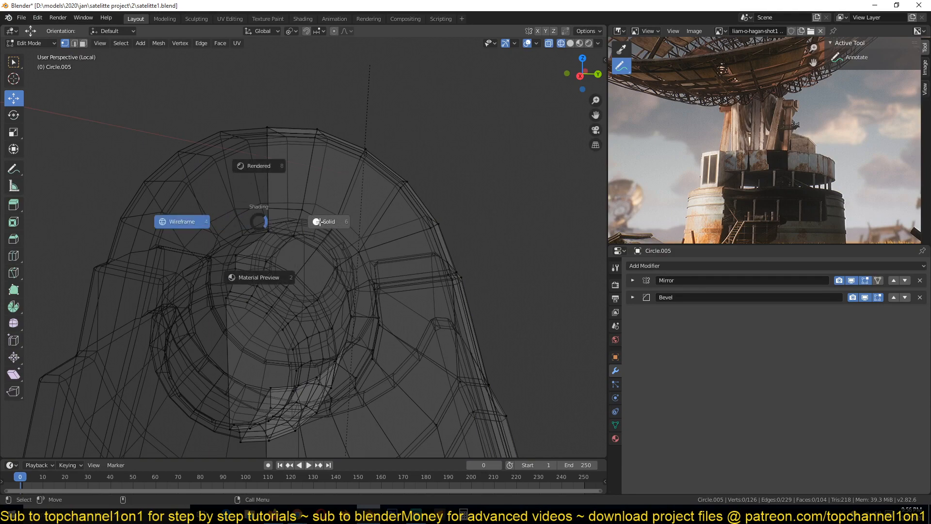
left_click(320, 219)
scroll(291, 228, "up", 5)
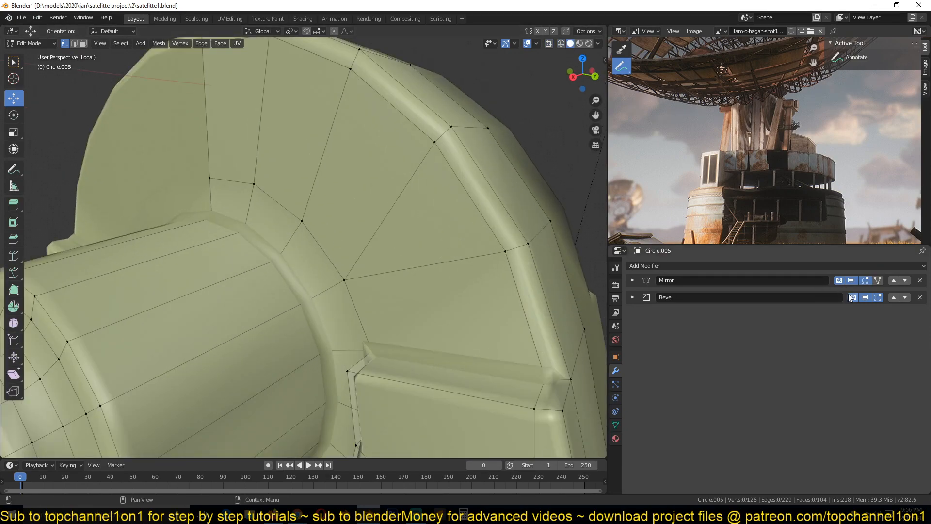
left_click(865, 297)
left_click(864, 297)
left_click(865, 298)
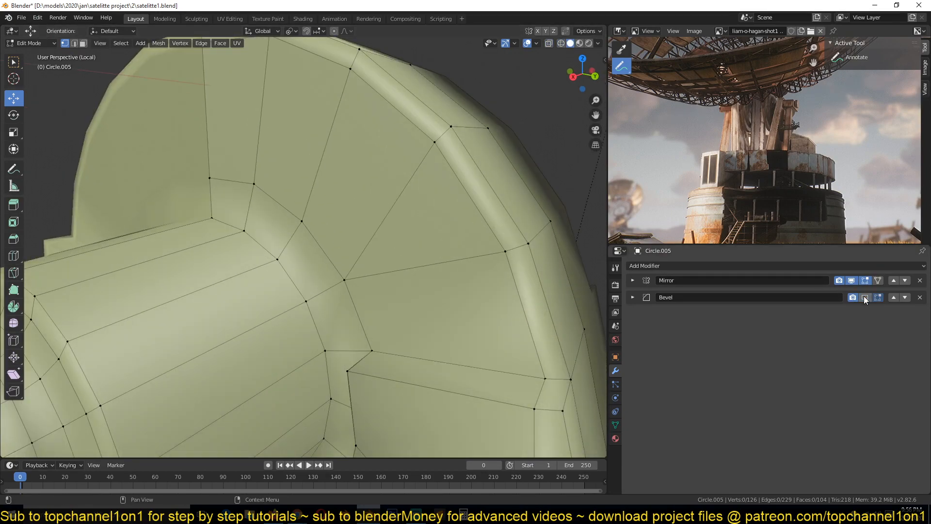
key("ctrl+r")
left_click(252, 204)
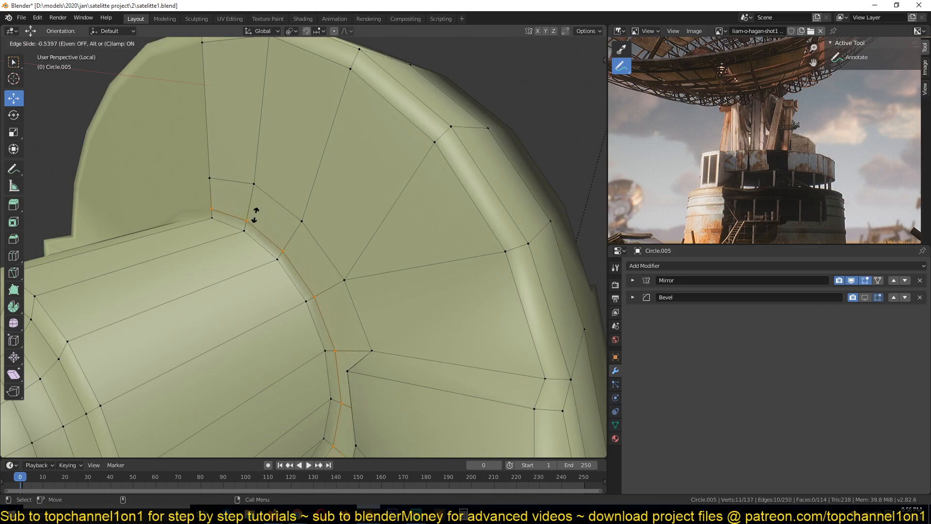
left_click(260, 215)
Step: Clear the selection and turn the Bevel modifier's viewport display back on
key("Tab")
scroll(270, 216, "down", 4)
middle_click_drag(270, 215, 371, 202)
key("Tab")
scroll(355, 240, "up", 3)
key("alt+a")
scroll(363, 296, "down", 4)
key("Tab")
scroll(378, 296, "up", 2)
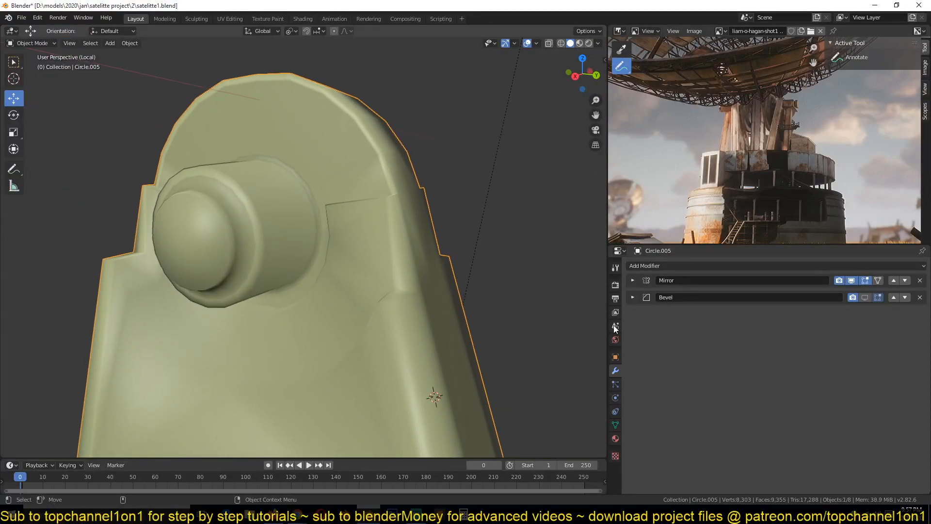
left_click(866, 297)
Step: Enable Screencast Keys and set its font size to 28
middle_click_drag(496, 344, 387, 263)
key("Tab")
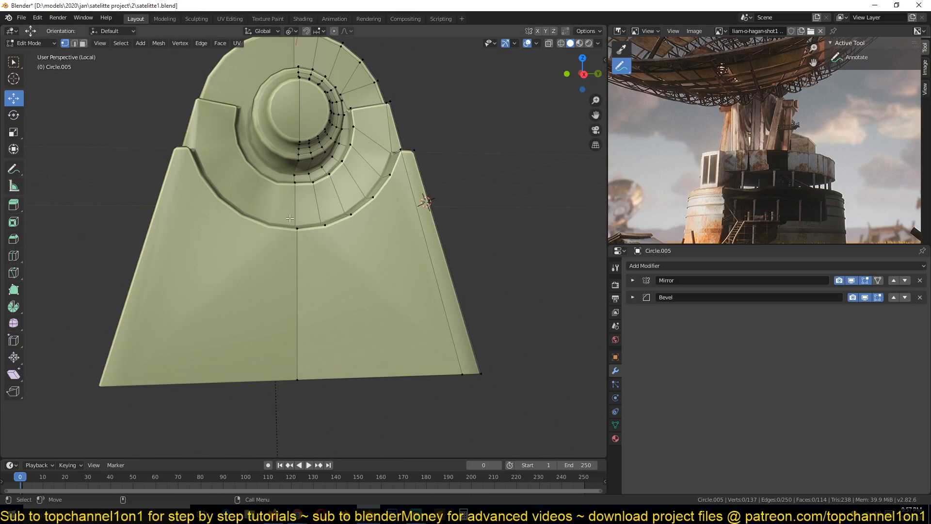
key("k")
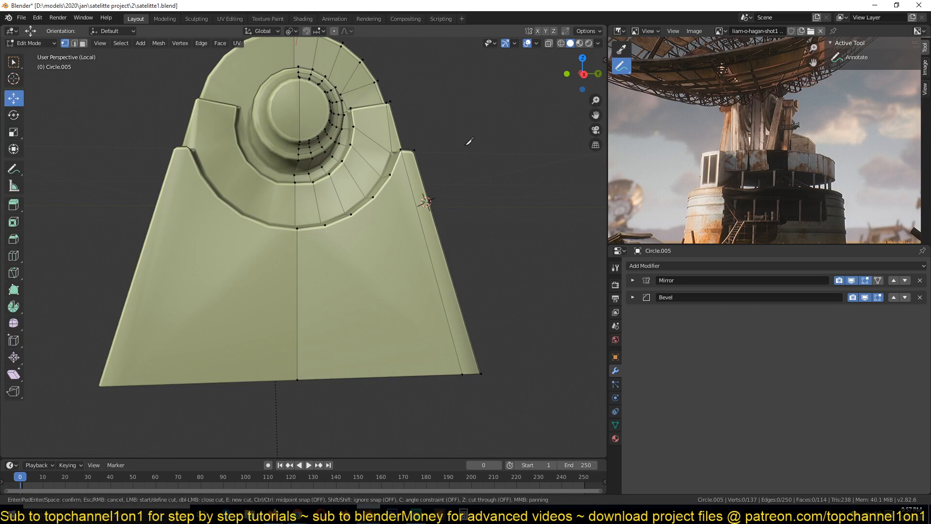
key("Escape")
key("n")
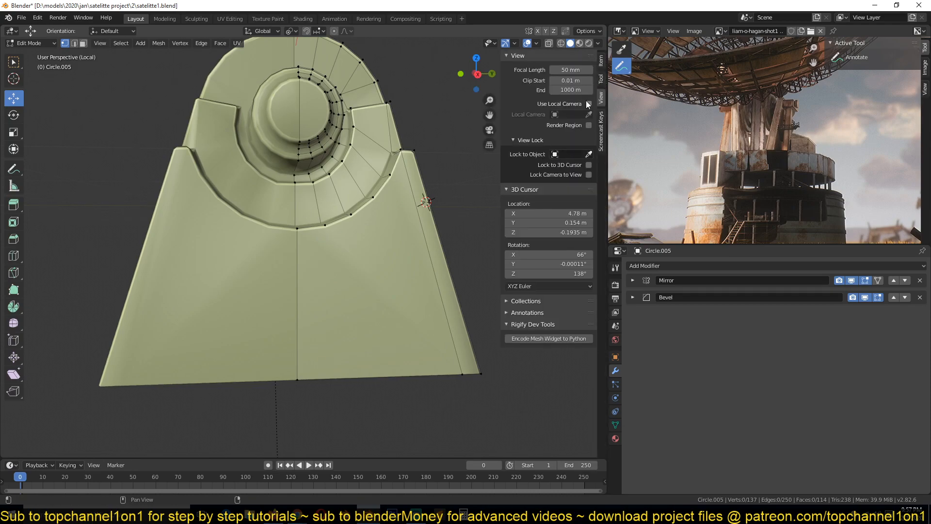
left_click(601, 130)
left_click(515, 56)
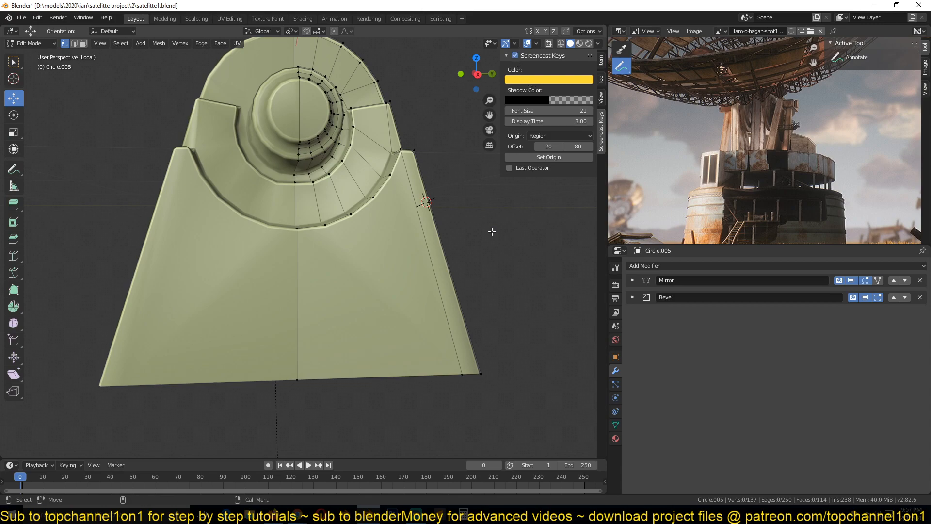
left_click(590, 111)
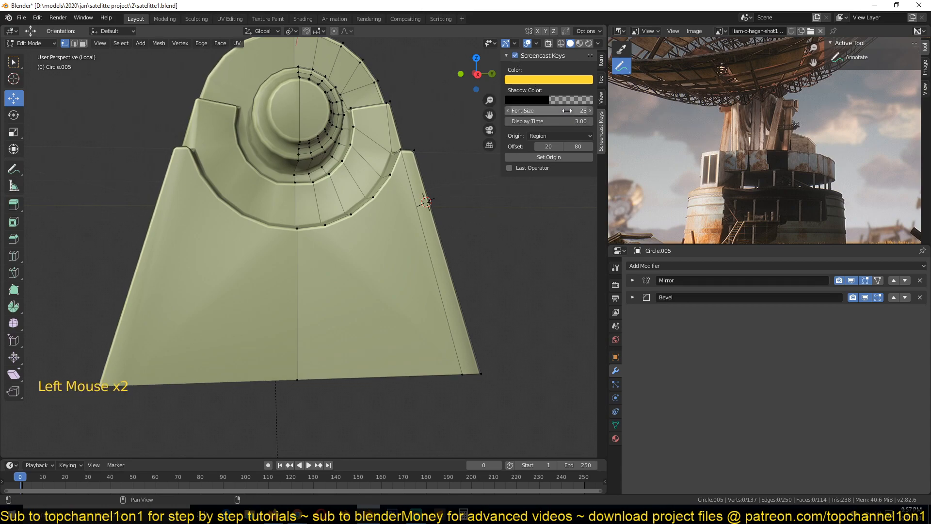
key("n")
Step: Knife three separate cuts across the lower front face from the recess's curved edge vertices down to the bottom edge
key("k")
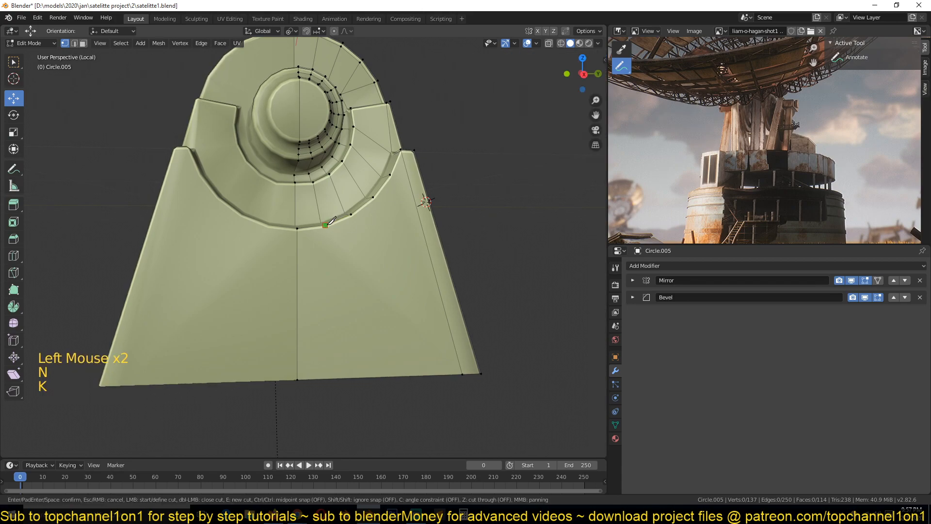
left_click(325, 225)
left_click(347, 379)
key("Return")
middle_click_drag(359, 324, 340, 313)
key("alt+a")
key("k")
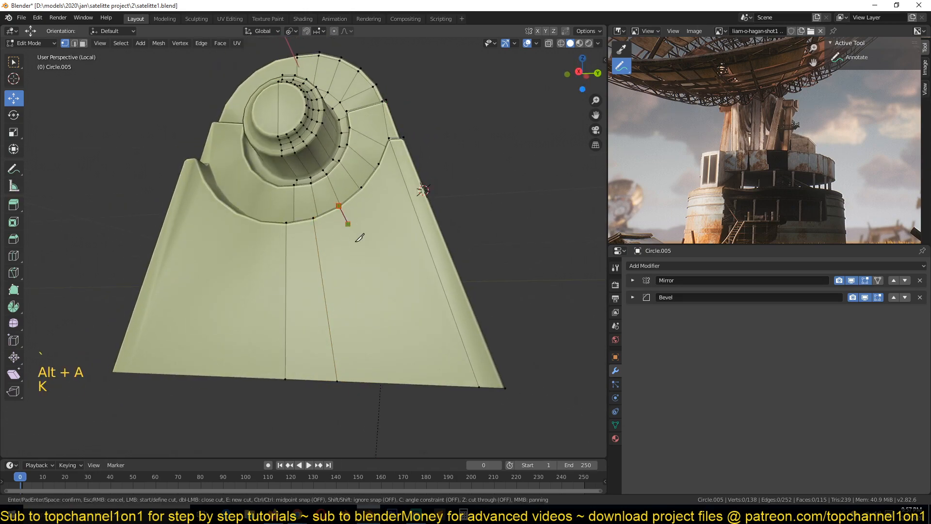
left_click(383, 383)
key("Return")
key("alt+a")
key("k")
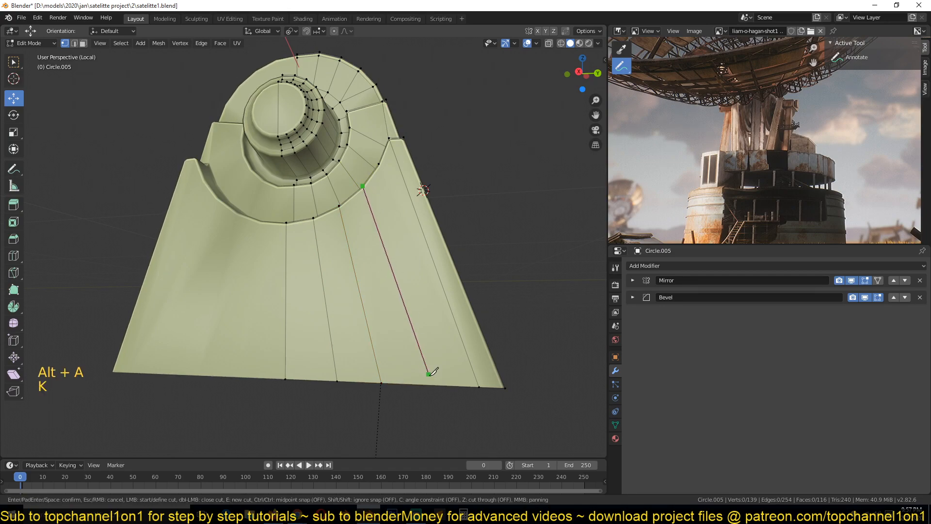
left_click(431, 386)
key("Return")
Step: Merge the two nearly coincident vertices where the outermost cut meets the recess's curved edge
middle_click_drag(435, 381, 421, 304)
key("alt+a")
scroll(421, 304, "up", 3)
scroll(429, 296, "up", 4)
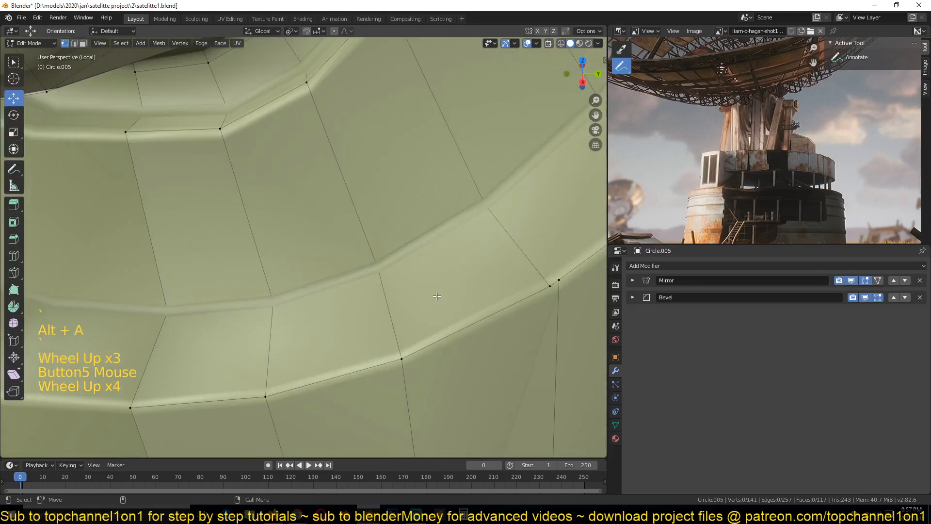
left_click(559, 279)
left_click(550, 286, "shift")
key("alt+m")
left_click(516, 294)
Step: Add a Subdivision Surface modifier to the support and check the smoothed recess and cylinder
key("Tab")
scroll(461, 313, "down", 5)
key("grave")
middle_click_drag(430, 324, 368, 258)
left_click(368, 258)
scroll(374, 281, "down", 4)
middle_click_drag(379, 307, 391, 311)
key("grave")
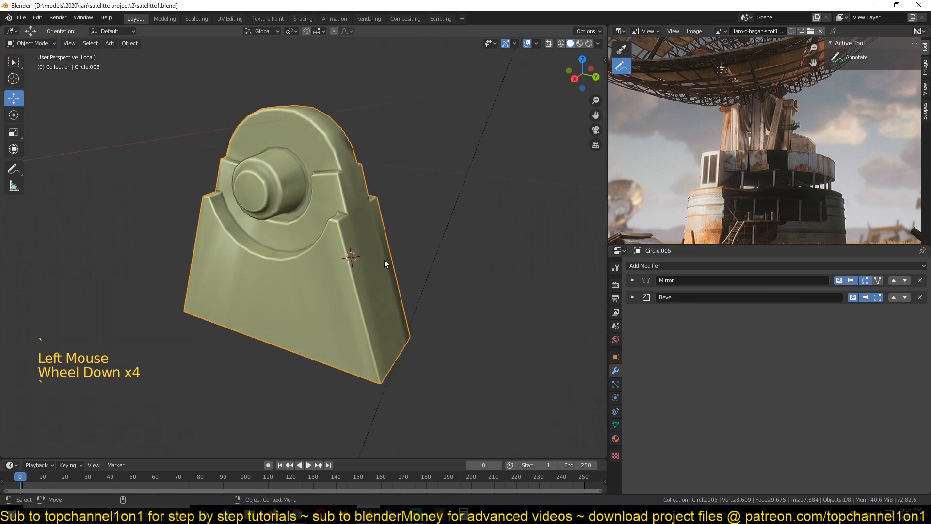
left_click(763, 266)
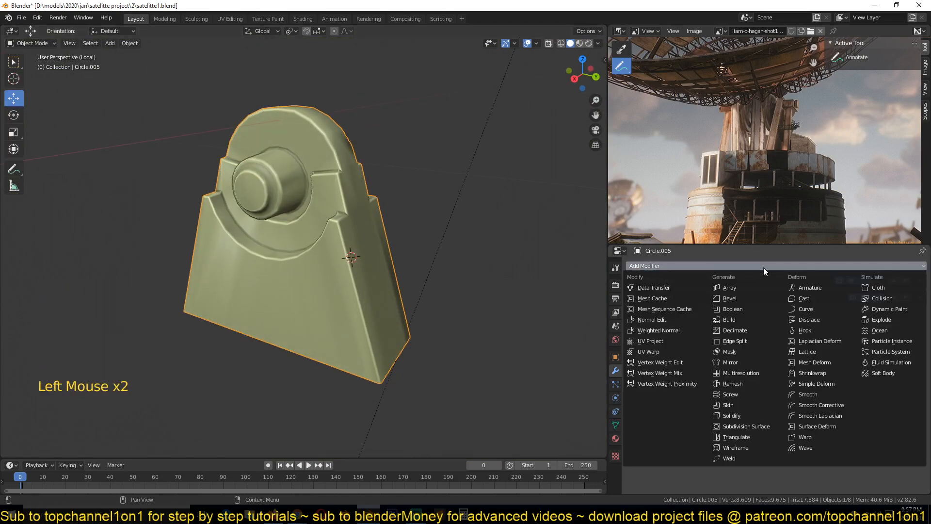
left_click(750, 428)
middle_click_drag(390, 291, 413, 271)
middle_click_drag(270, 250, 320, 304)
scroll(293, 290, "up", 2)
scroll(306, 304, "up", 1)
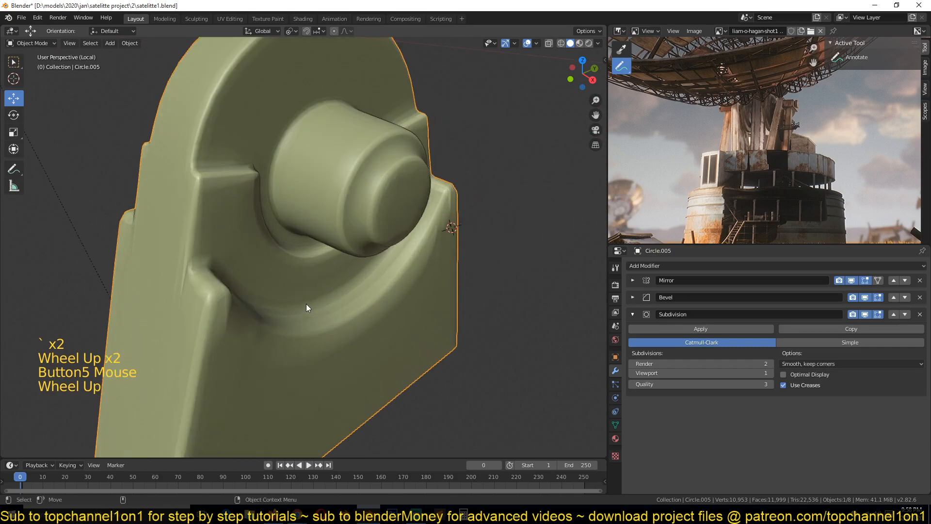
scroll(307, 303, "up", 1)
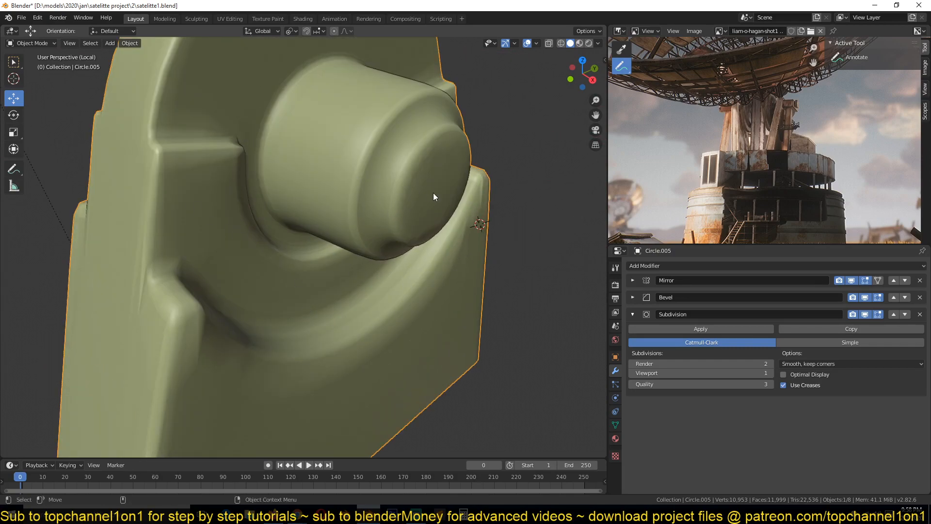
Step: Set the Bevel modifier's segments to 2 and check the sharpened edges of the support
left_click(632, 297)
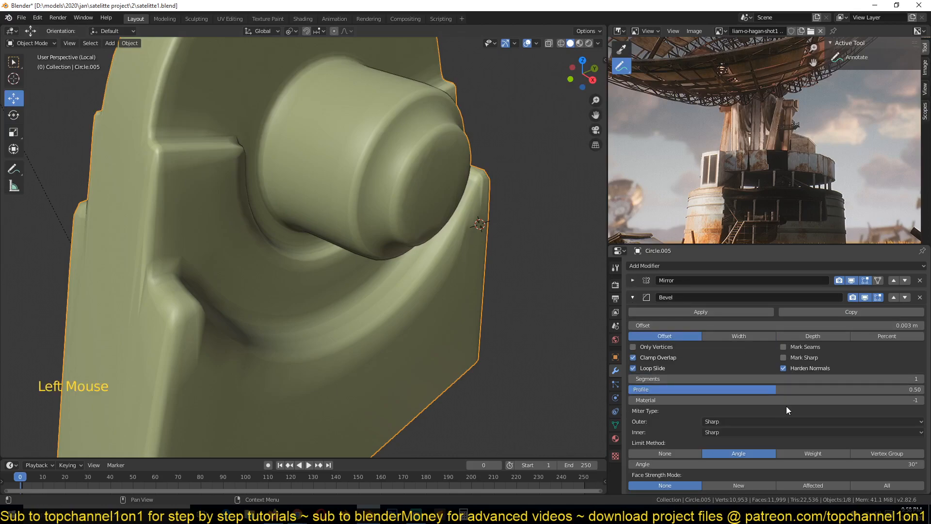
left_click(922, 381)
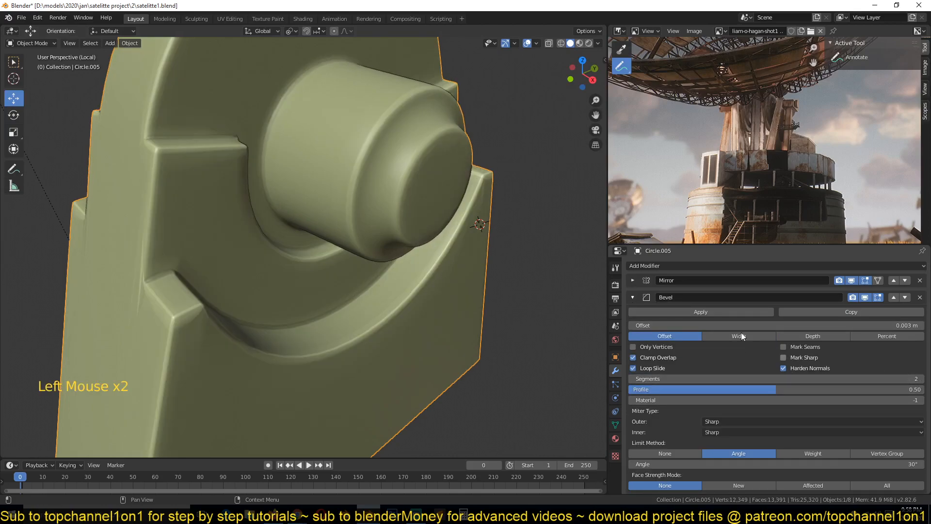
scroll(446, 268, "down", 4)
middle_click_drag(447, 269, 341, 257)
scroll(341, 257, "up", 2)
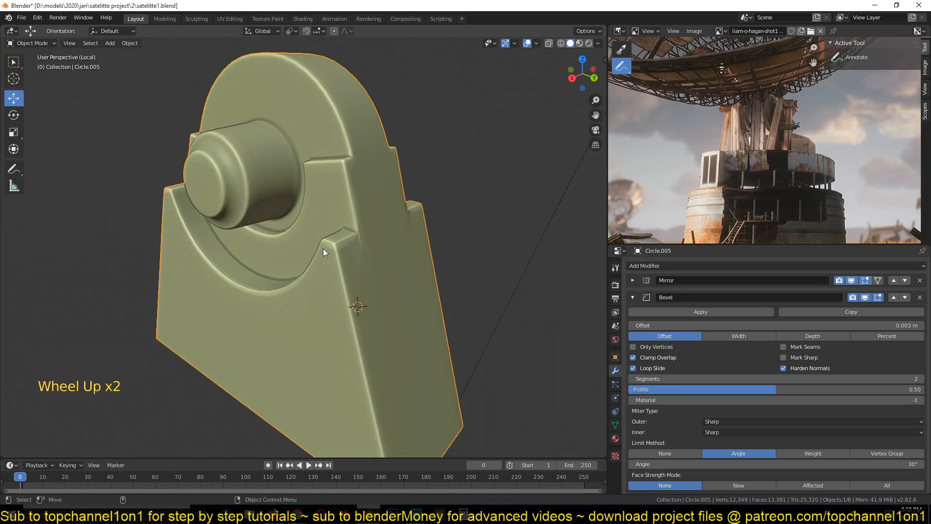
scroll(368, 270, "up", 1)
left_click(628, 297)
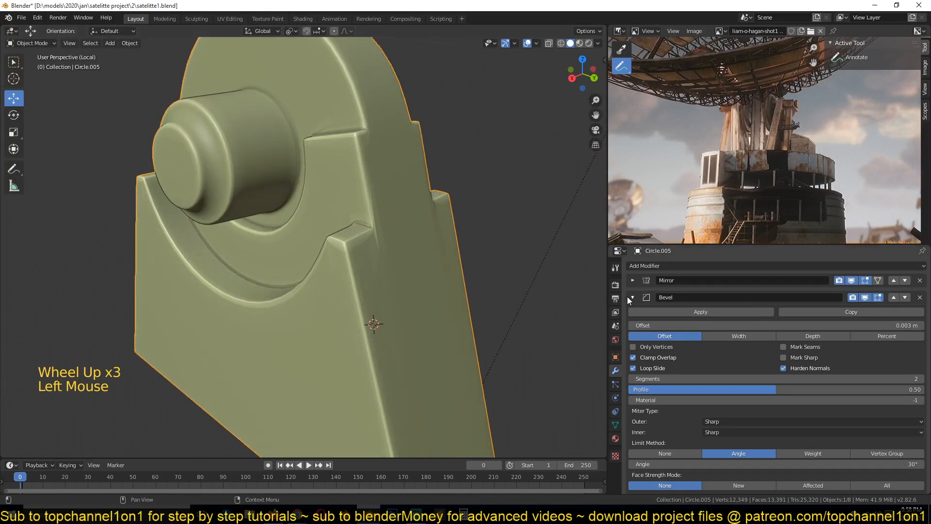
Step: Examine the whole smoothed support in solid and wireframe display
left_click(633, 297)
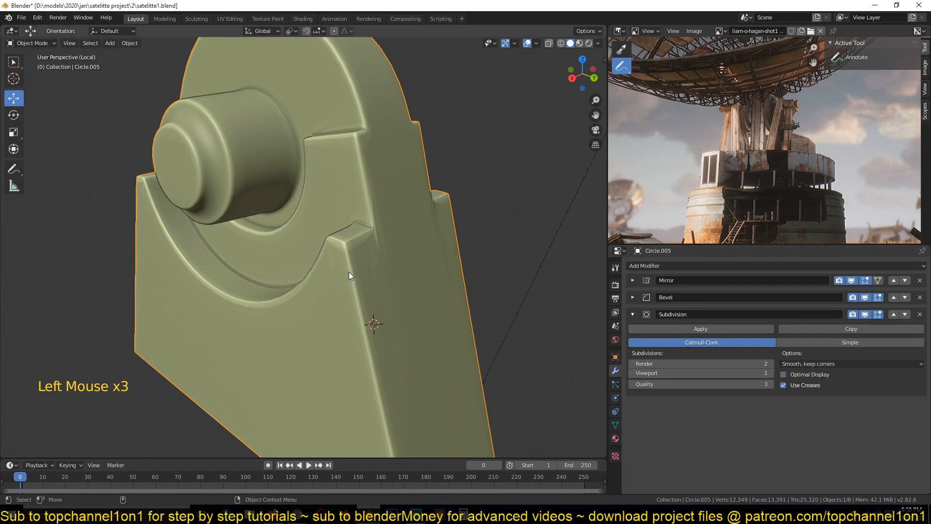
scroll(349, 272, "down", 2)
scroll(716, 193, "down", 4)
scroll(720, 198, "down", 1)
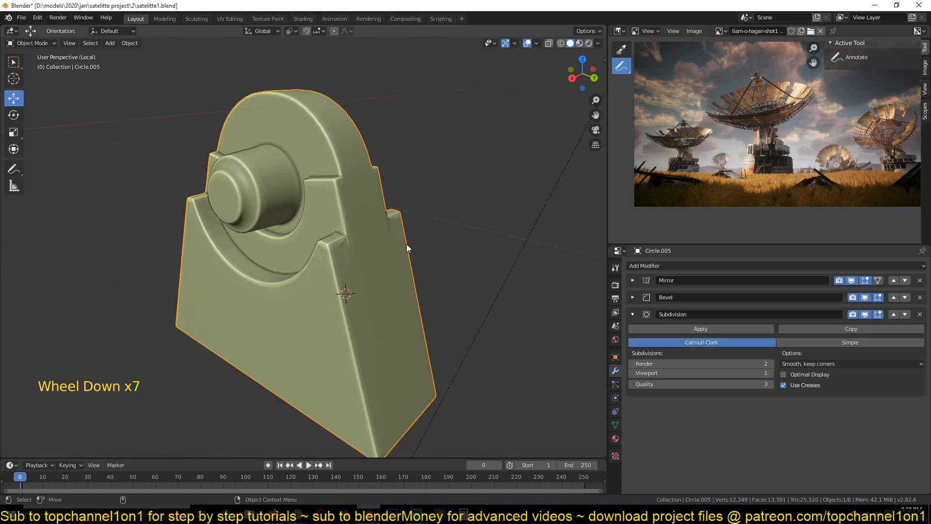
left_click(394, 257)
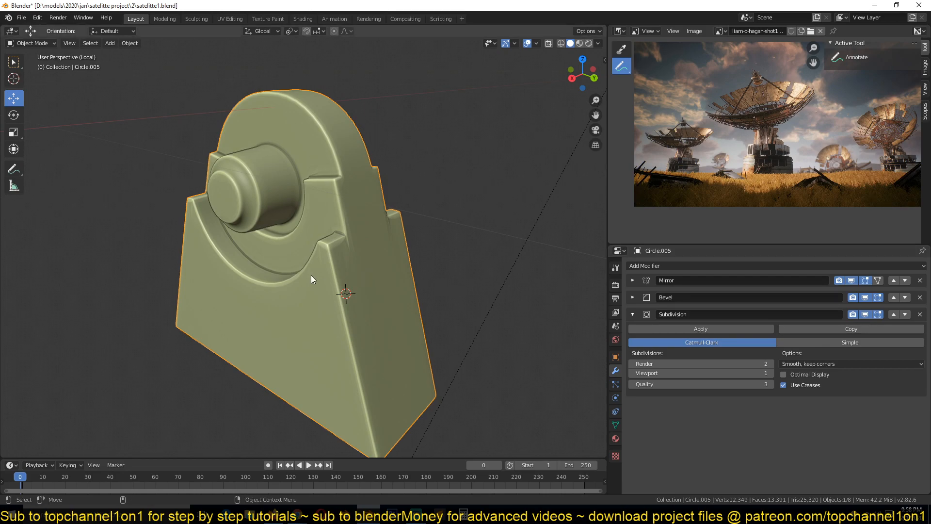
key("z")
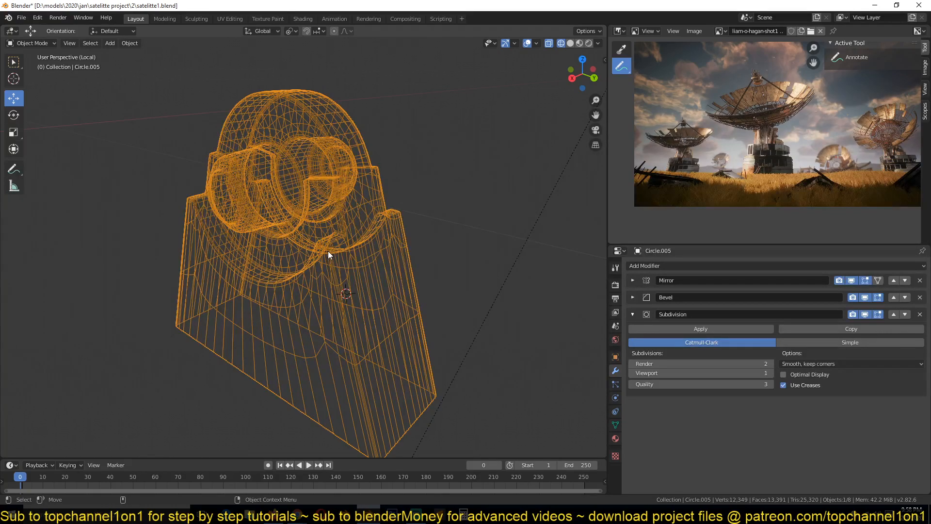
key("z")
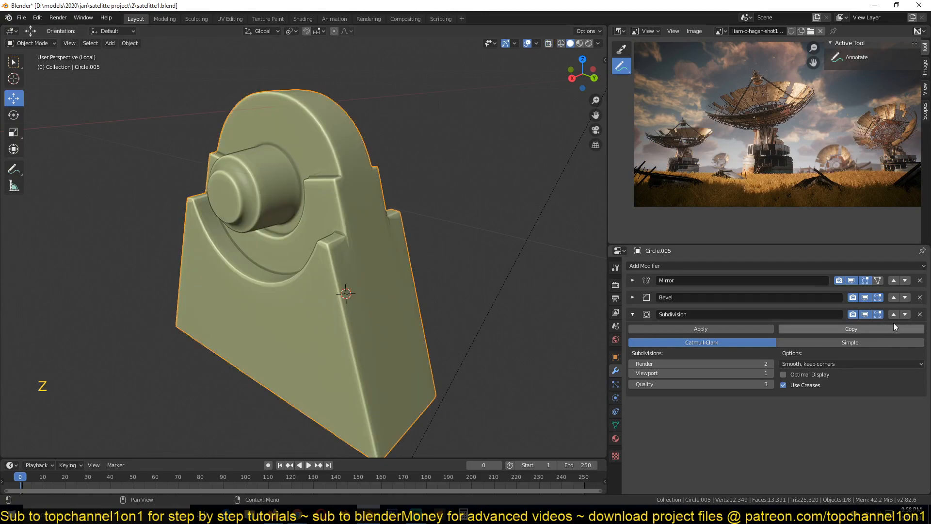
Step: Turn off the Subdivision modifier's viewport display and loop-cut the support's outer side just below the lower shoulder
left_click(865, 314)
key("Tab")
scroll(408, 307, "up", 2)
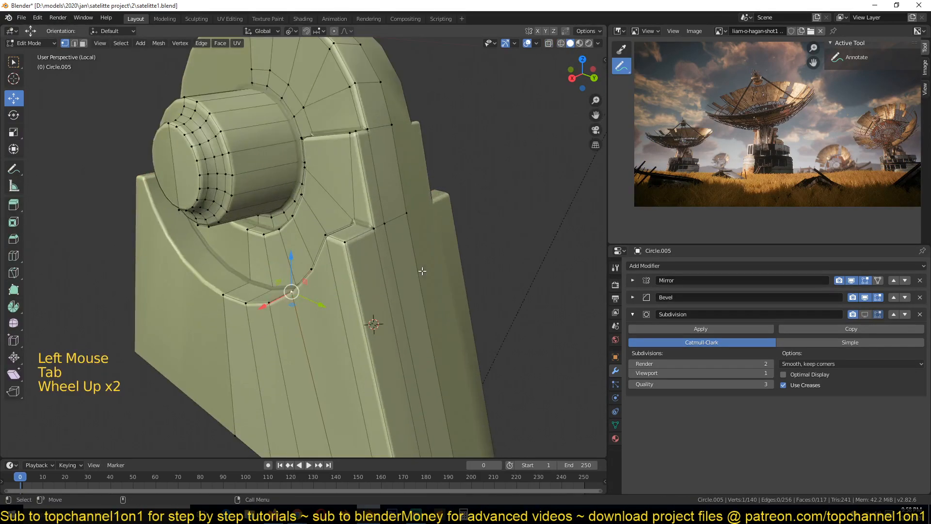
key("alt+a")
key("Tab")
middle_click_drag(391, 270, 299, 224)
key("Tab")
key("alt+a")
key("2")
key("ctrl+r")
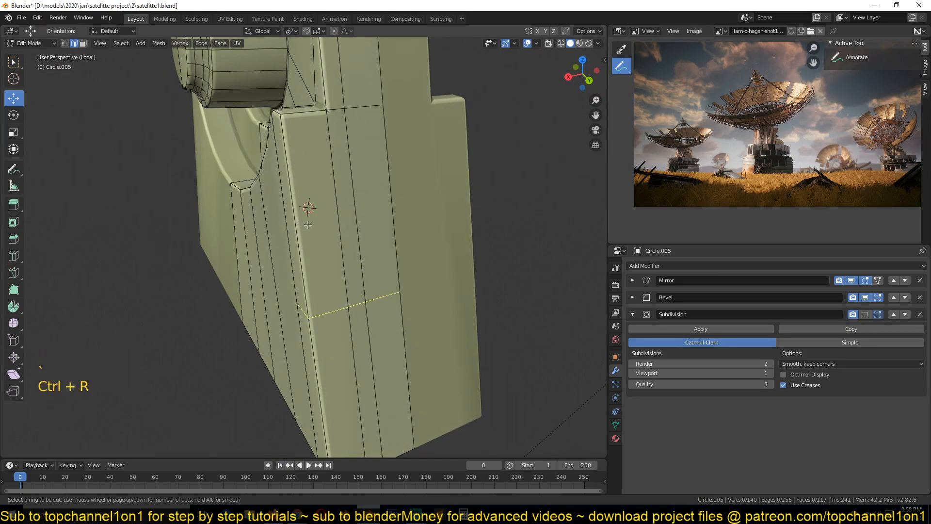
left_click(307, 225)
left_click(332, 68)
Step: Add a loop cut across the lower front face's strips, slid close beneath the recess's curved edge
middle_click_drag(291, 160, 350, 187)
key("ctrl+r")
left_click(319, 196)
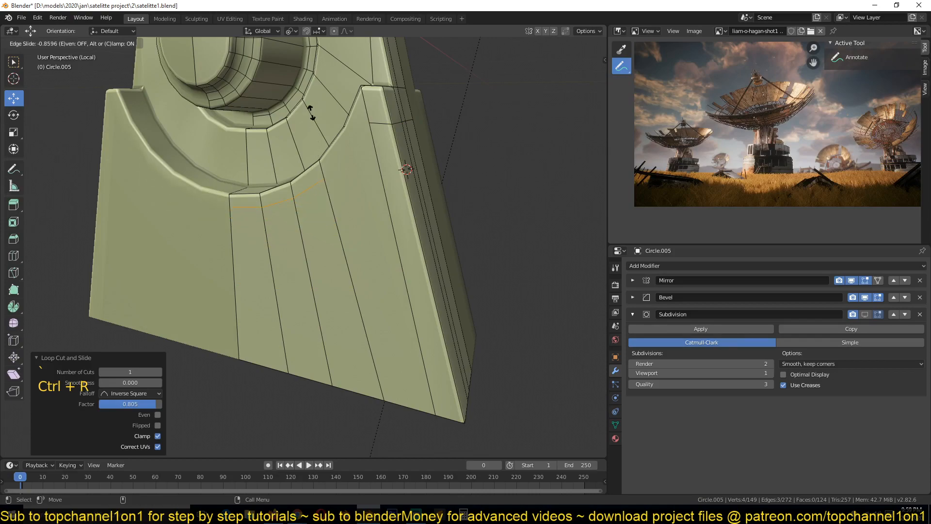
left_click(312, 109)
key("1")
left_click(322, 174)
key("grave")
middle_click_drag(339, 168, 382, 162)
key("alt+a")
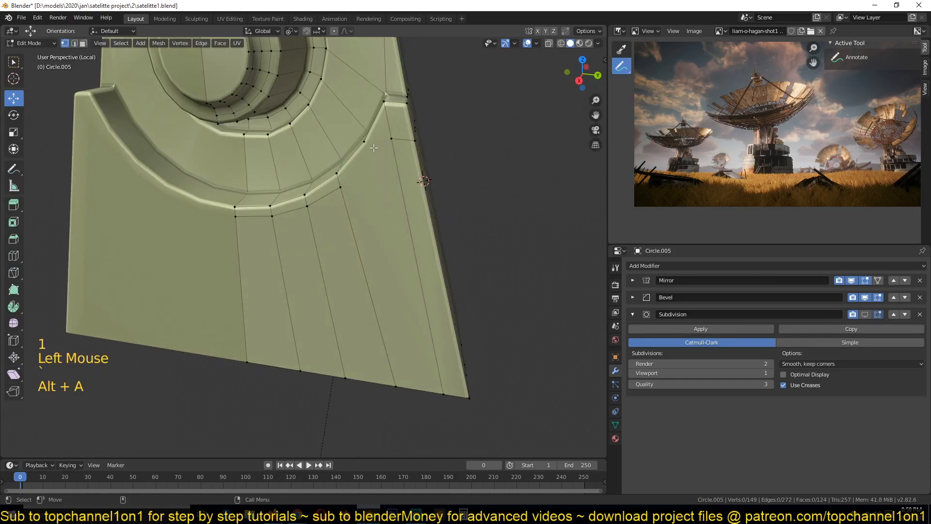
Step: Knife an edge from the recess's outer curve vertex to the side loop cut, and join that cut to the curved one
key("k")
left_click(365, 141)
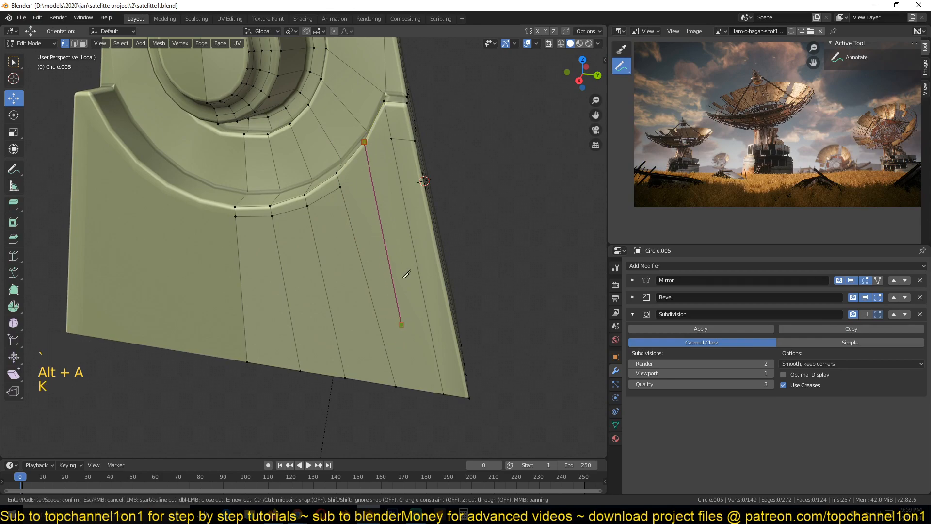
left_click(392, 139)
key("Return")
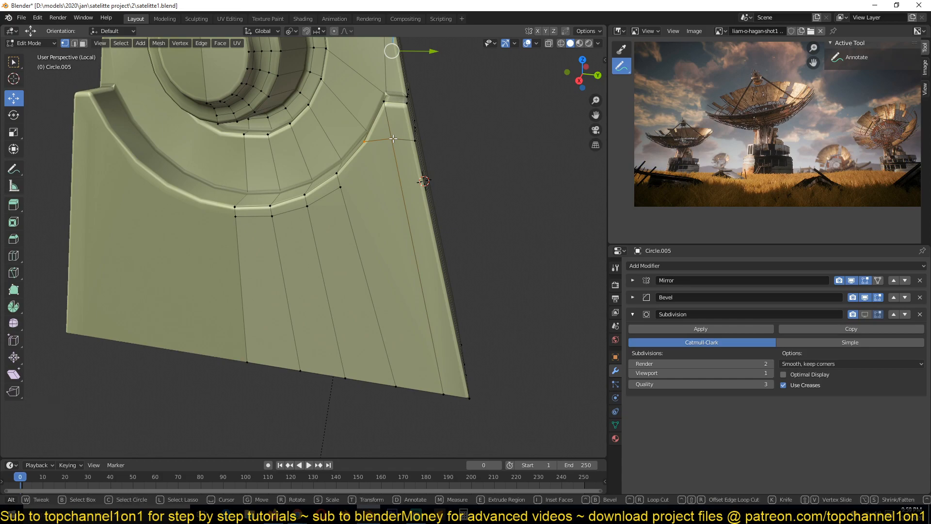
key("alt")
key("k")
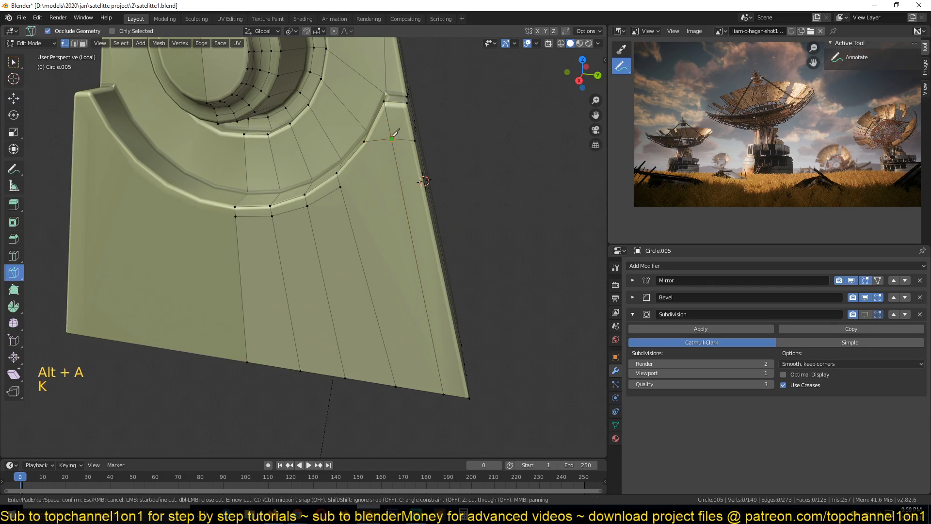
key("Return")
key("alt+a")
middle_click_drag(426, 188, 431, 159)
left_click(408, 122)
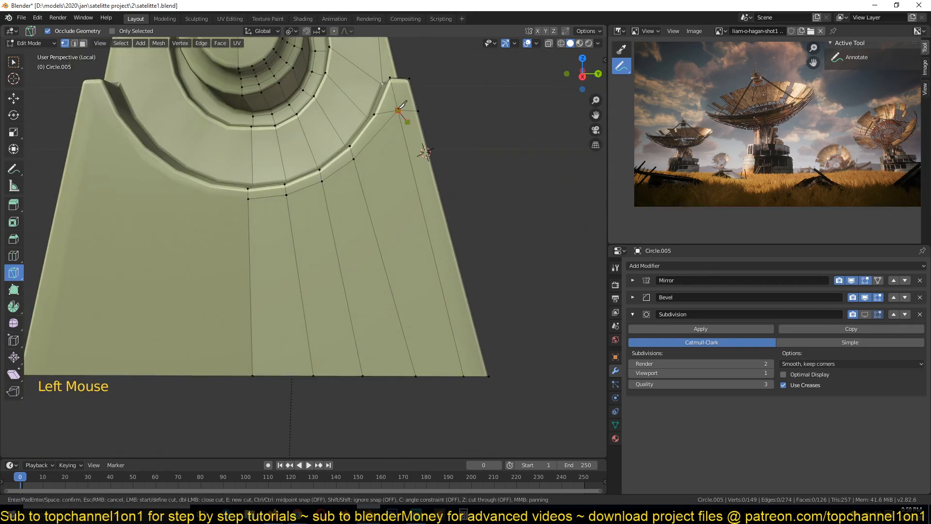
left_click(399, 110)
key("Escape")
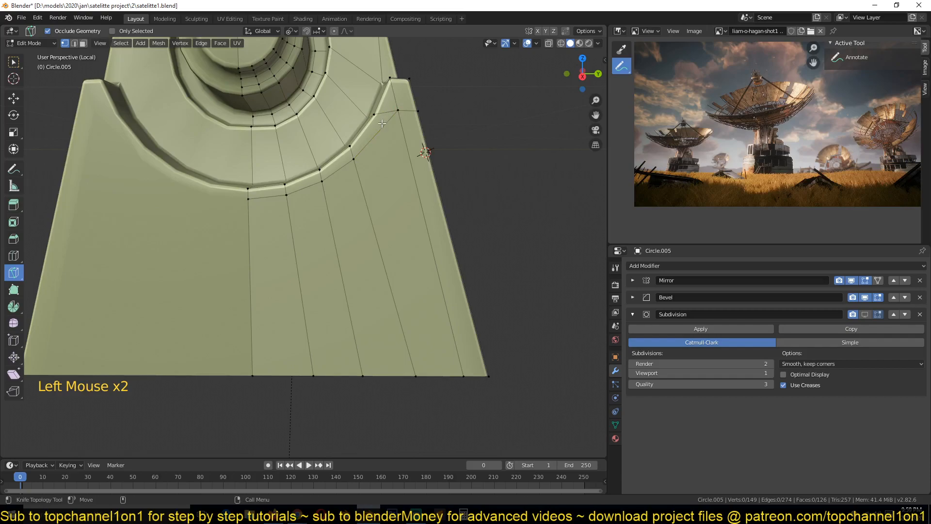
key("alt+a")
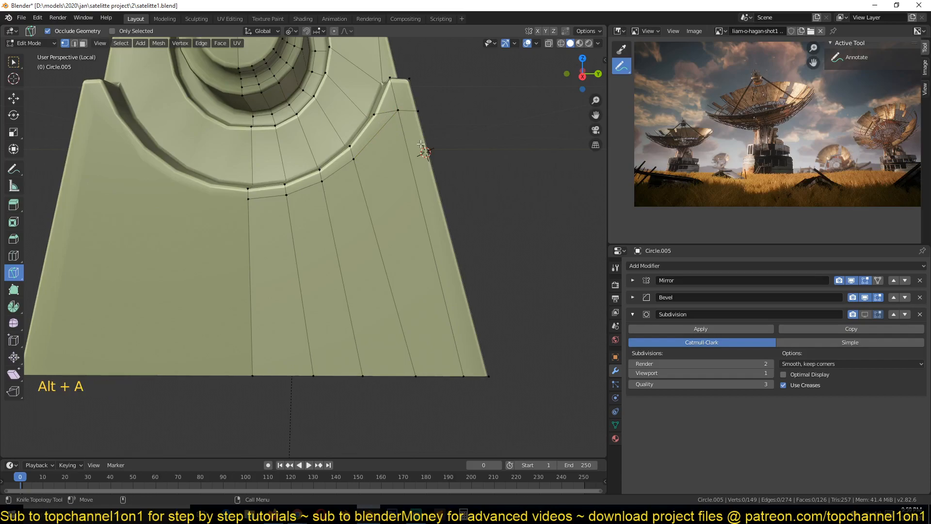
Step: Add a second loop cut across the front strips and outer side, slid just below the first
middle_click_drag(423, 146, 403, 165)
key("ctrl+r")
left_click(402, 164)
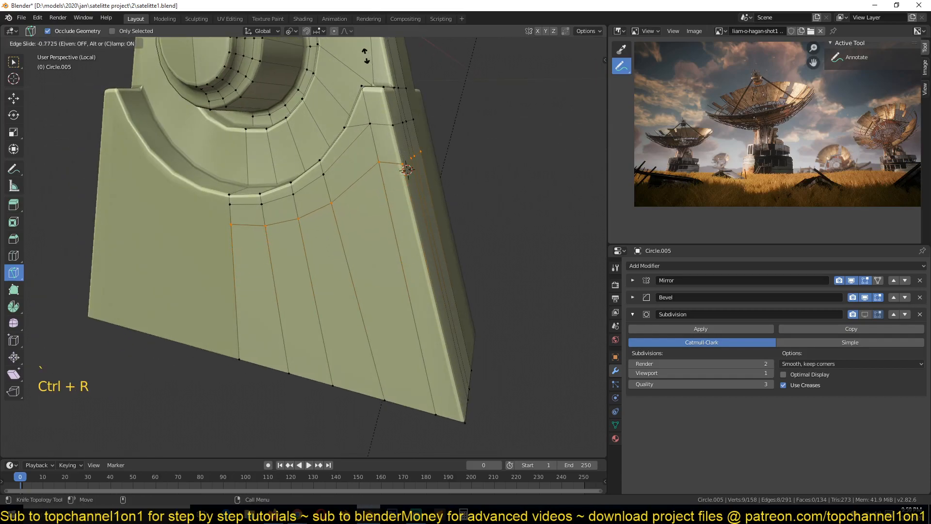
left_click(362, 49)
Step: Knife an edge from the recess's outer curve vertex diagonally to the second loop's vertex near the outer side
key("alt+a")
left_click(355, 124)
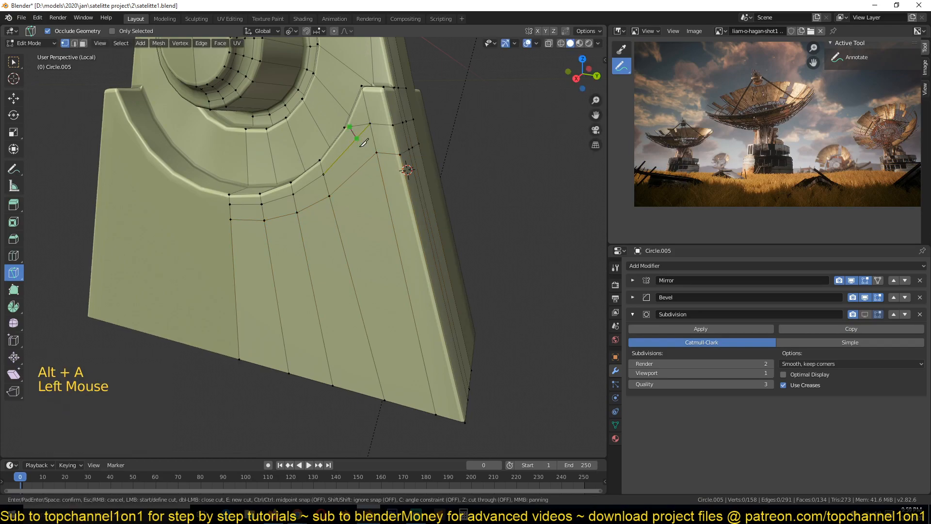
key("k")
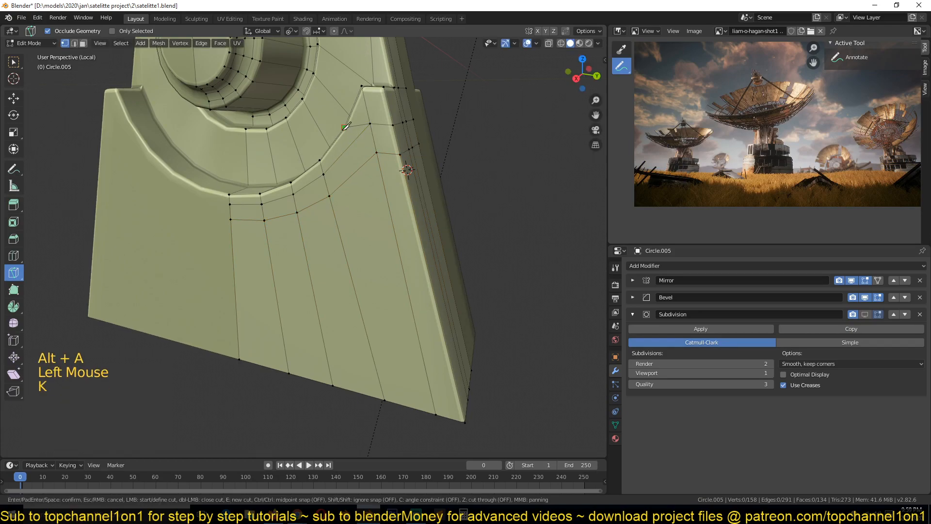
left_click(341, 130)
right_click(374, 155)
key("k")
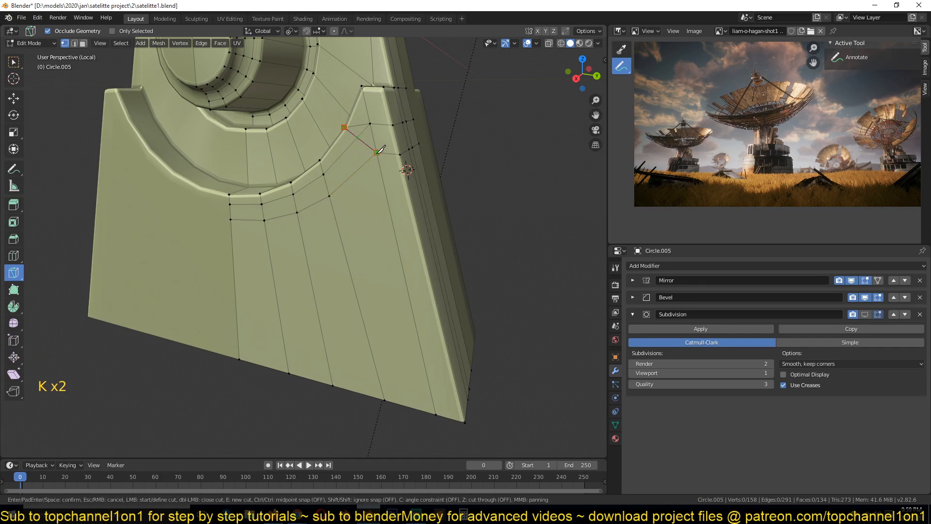
key("Return")
Step: Dissolve the second loop's edges running across the front strips beneath the recess
middle_click_drag(376, 159, 368, 191)
key("grave")
key("2")
left_click(384, 159, "alt")
key("ctrl+x")
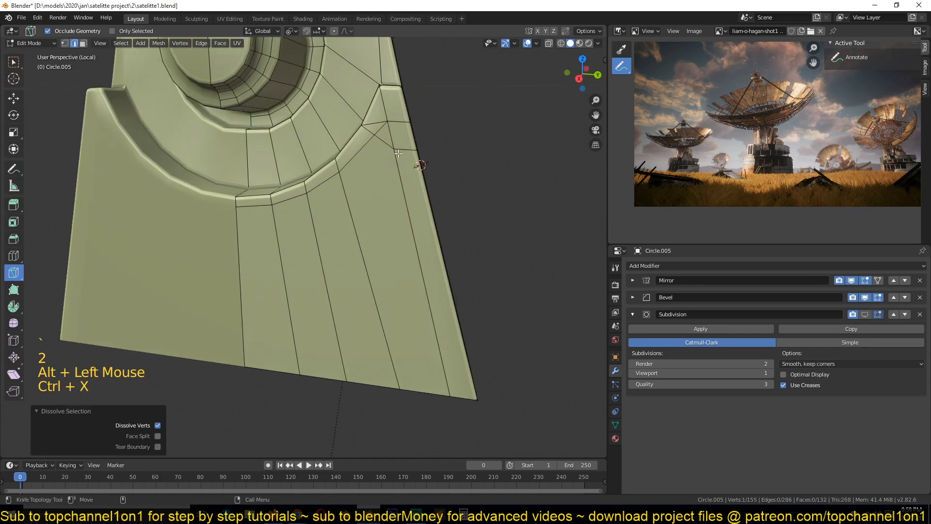
key("grave")
scroll(366, 165, "up", 2)
left_click(365, 139)
key("2")
left_click(372, 169)
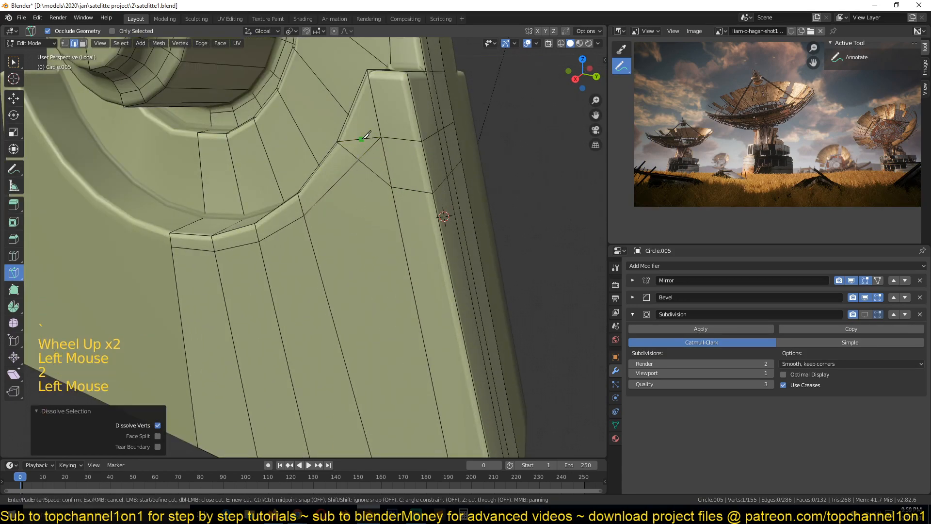
key("Return")
key("2")
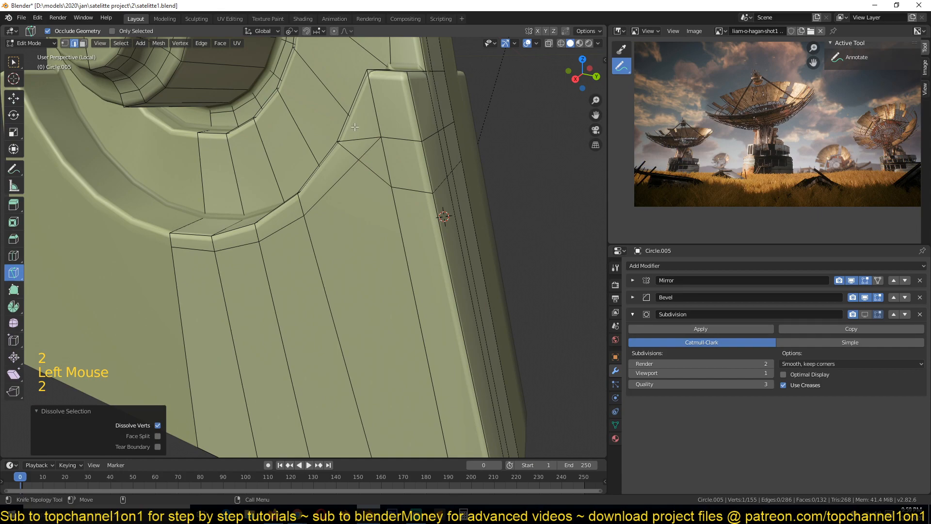
Step: Dissolve the short edge joining the recess's outer curve vertex to the upper side loop cut
left_click(13, 98)
key("2")
left_click(358, 140)
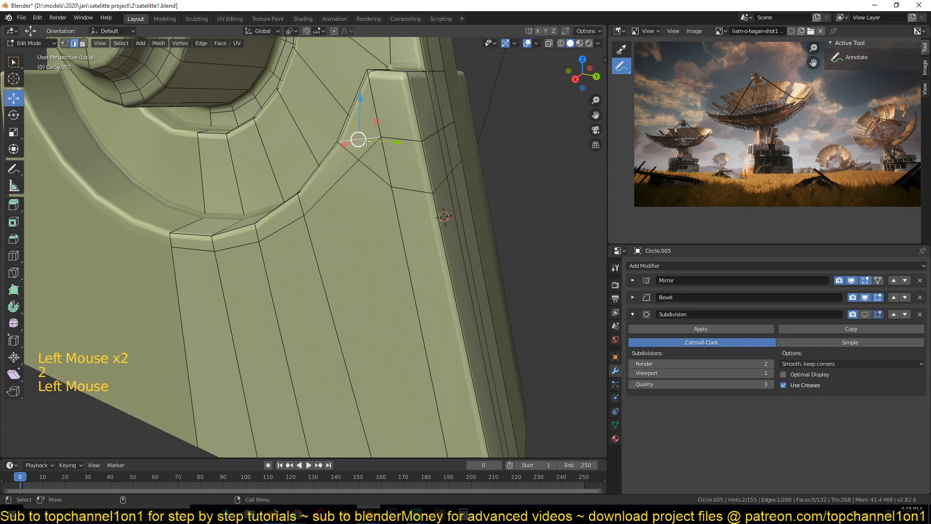
key("ctrl+x")
middle_click_drag(358, 141, 366, 219)
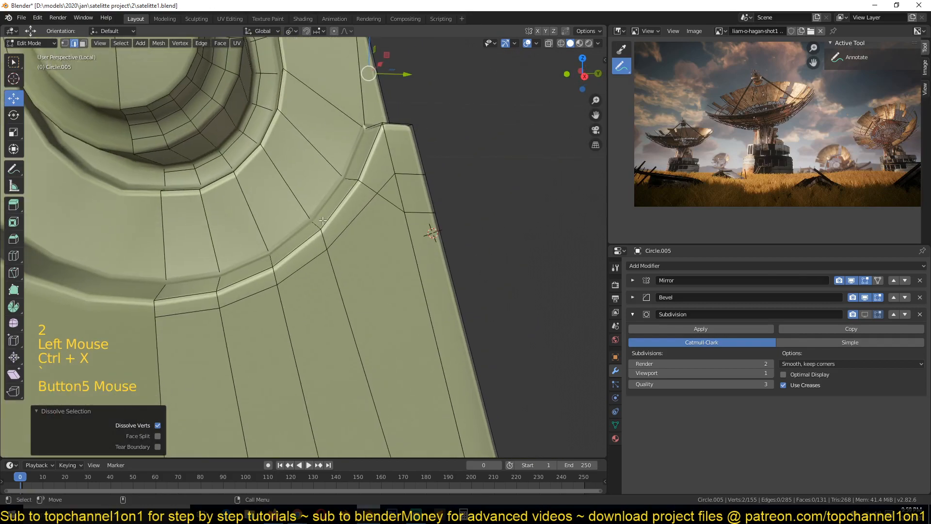
Step: Dissolve the outer half of the diagonal cut together with the second loop's remaining edges around the side
key("1")
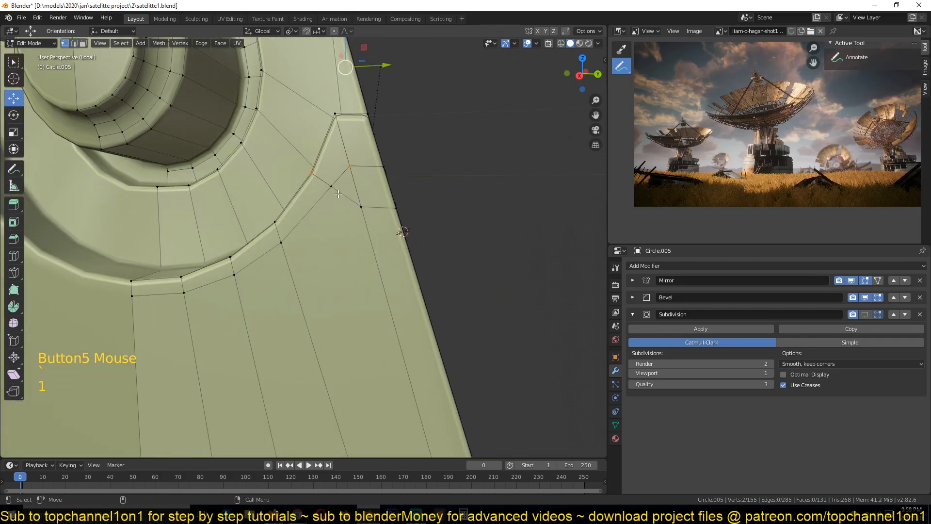
key("alt+a")
left_click(361, 200)
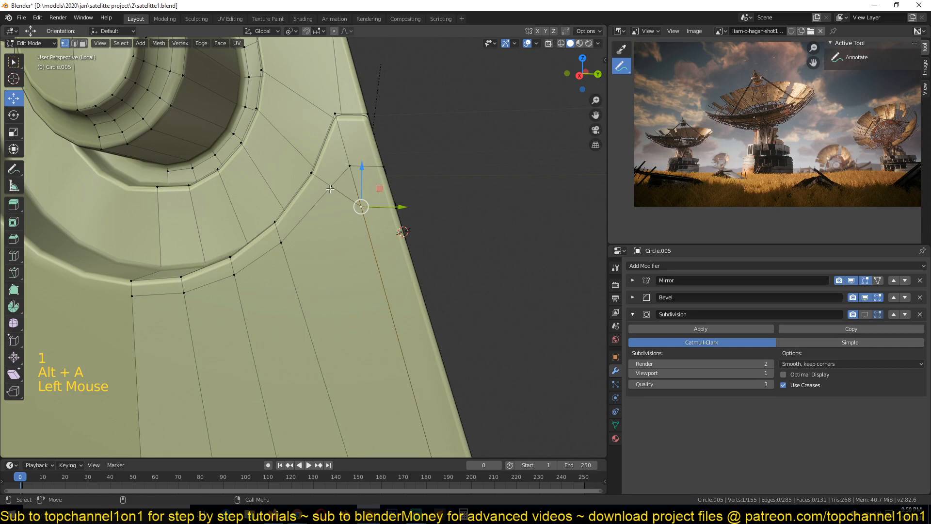
middle_click_drag(332, 190, 306, 200)
key("alt+a")
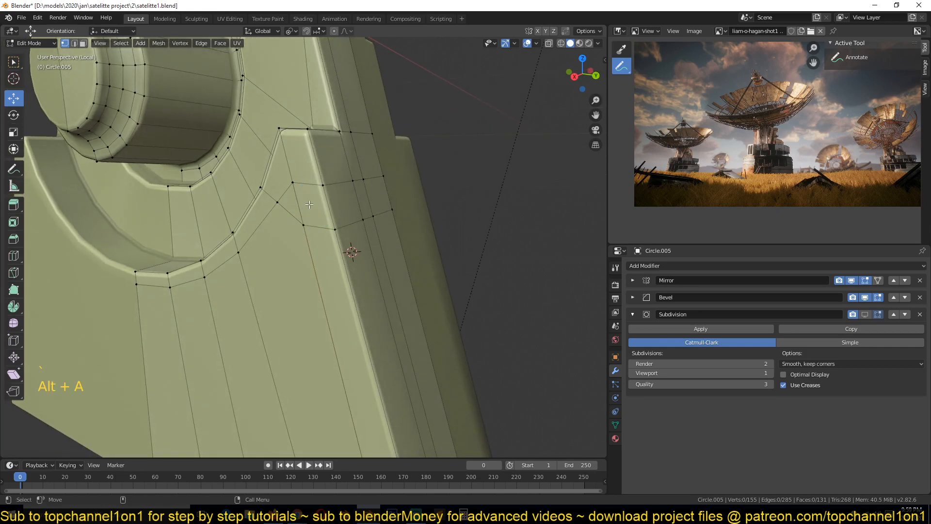
key("2")
left_click(288, 213)
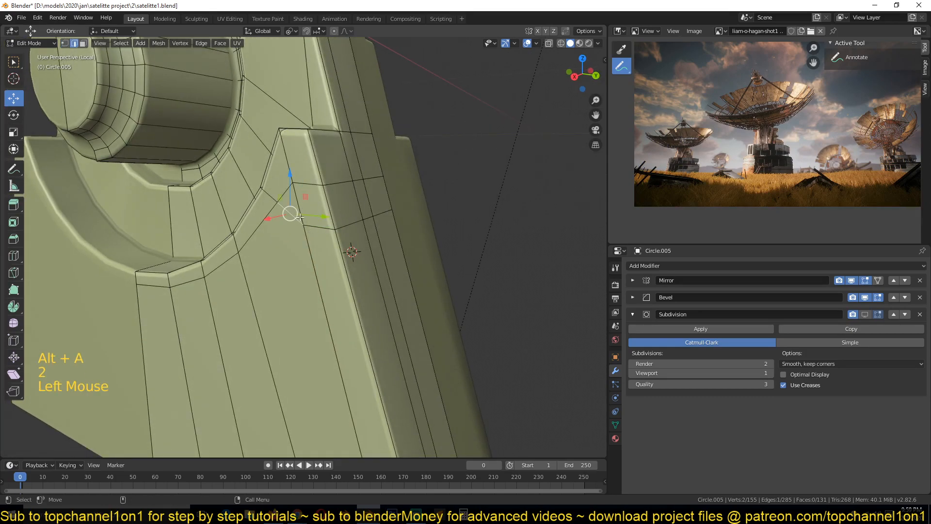
left_click(383, 215, "ctrl")
left_click(409, 216, "ctrl")
key("ctrl+x")
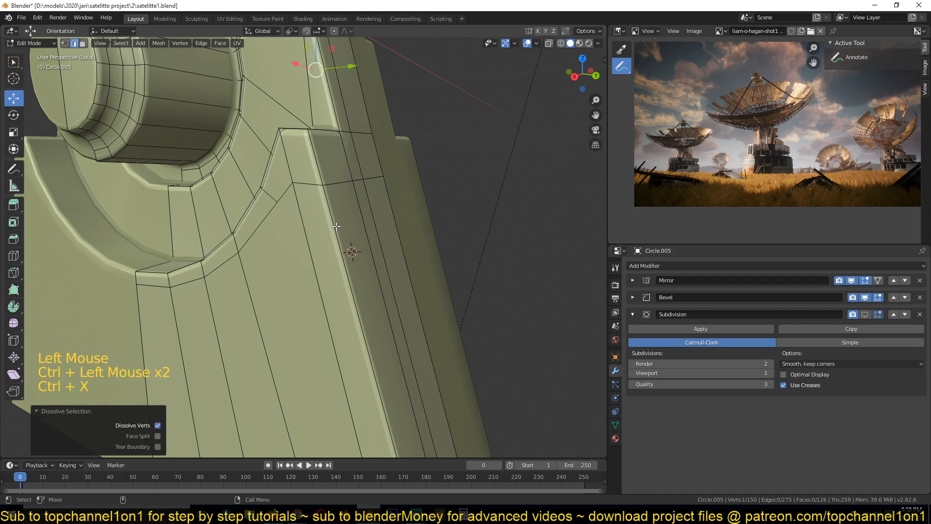
Step: Knife a cut from the leftover vertex beside the recess's outer curve down to the bottom edge
scroll(374, 232, "down", 3)
key("alt+a")
key("1")
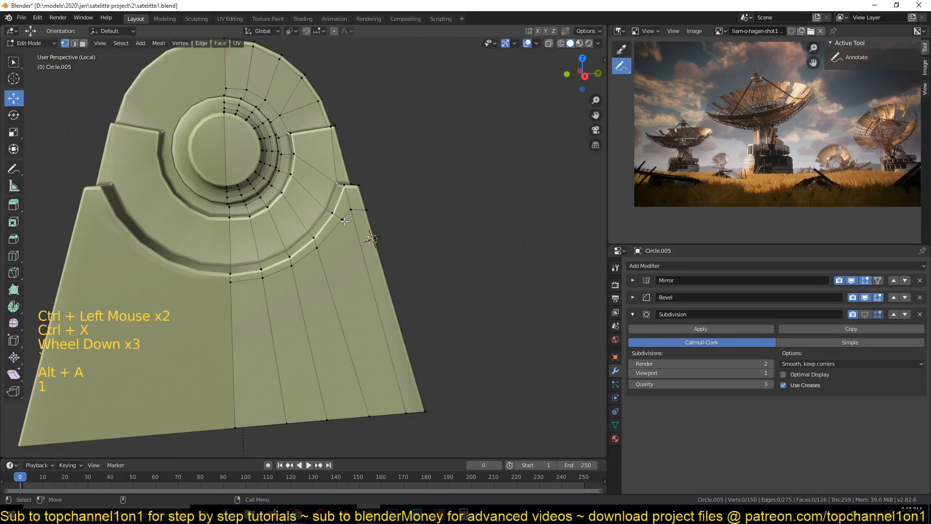
key("k")
left_click(342, 219)
left_click(391, 414)
key("Return")
key("alt+a")
Step: Save the file and turn the Subdivision modifier's viewport display back on to check the shoulders' shading
middle_click_drag(399, 316, 296, 295)
key("grave")
key("Tab")
key("ctrl+s")
left_click(862, 314)
middle_click_drag(512, 293, 277, 263)
scroll(266, 257, "up", 4)
left_click(243, 248)
Step: Turn off the Subdivision modifier's viewport display and inspect the side mesh around the shoulders in wireframe
key("Tab")
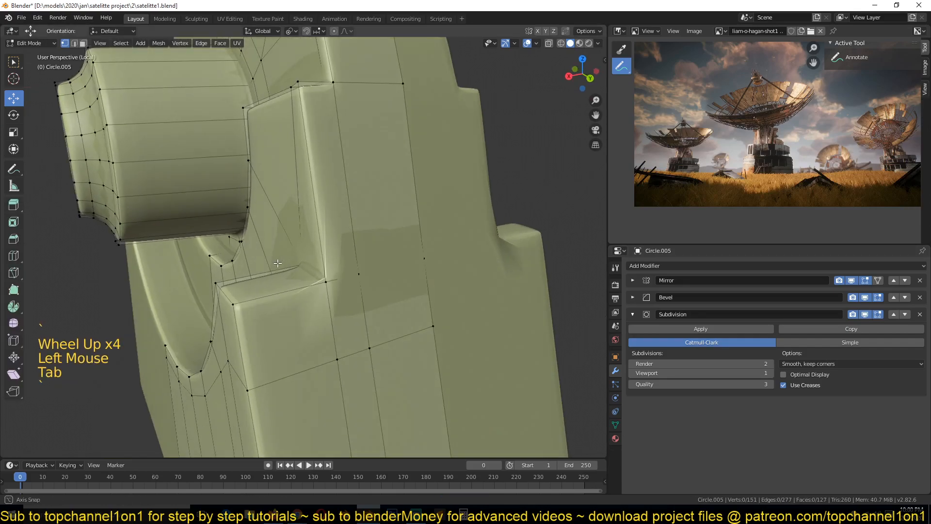
left_click(865, 315)
key("z")
left_click(280, 308)
key("z")
left_click(388, 322)
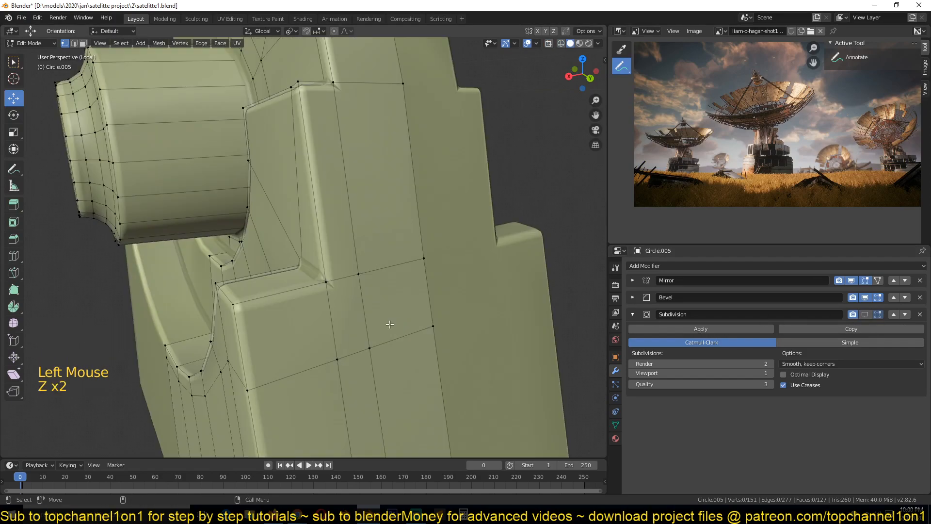
middle_click_drag(389, 322, 398, 324)
Step: Leave mesh editing and set the Bevel modifier's outer miter type to Arc
key("Tab")
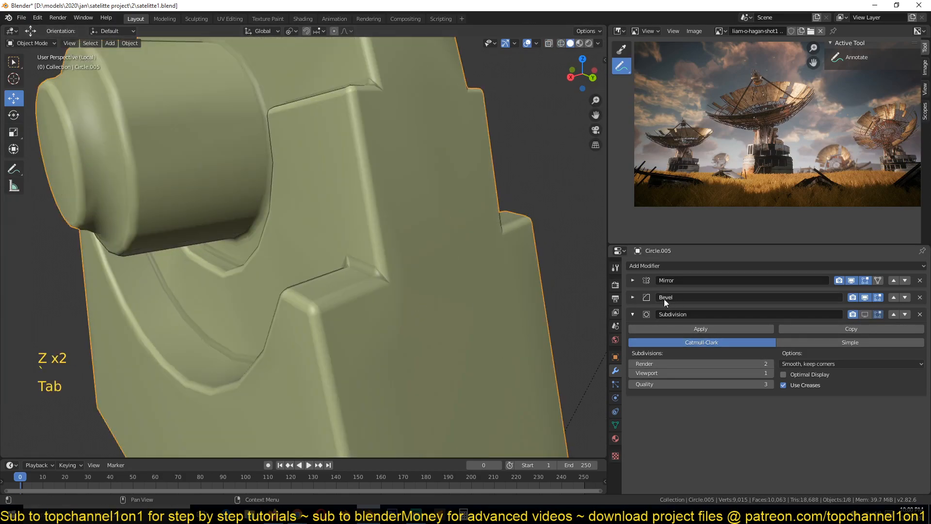
left_click(633, 297)
scroll(678, 398, "down", 5)
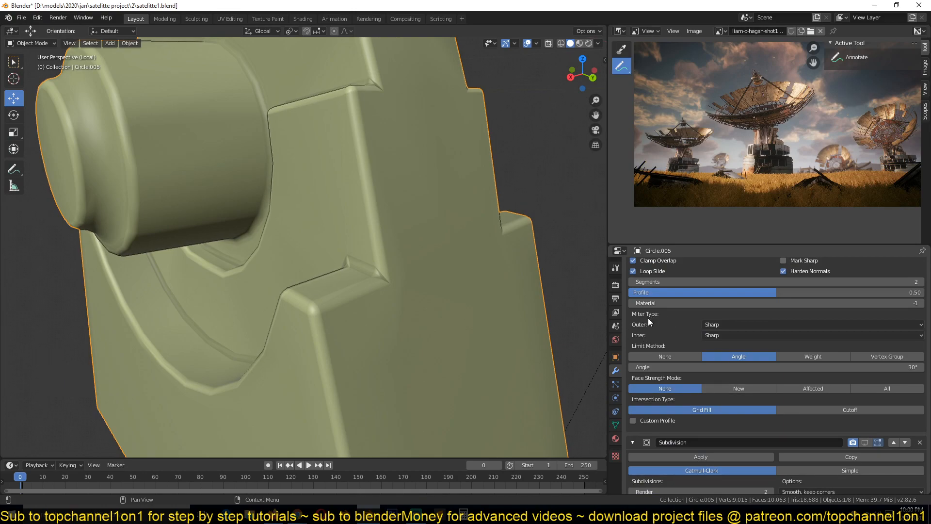
left_click(726, 335)
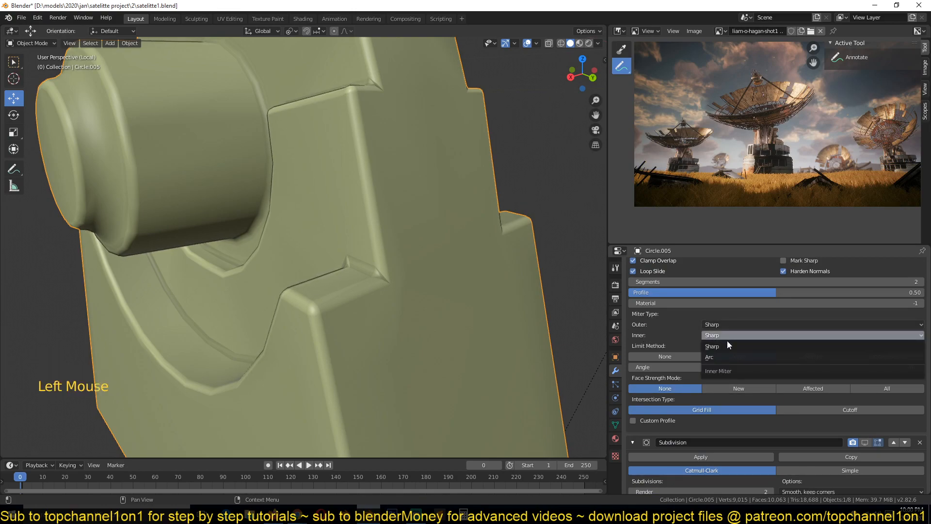
left_click(718, 325)
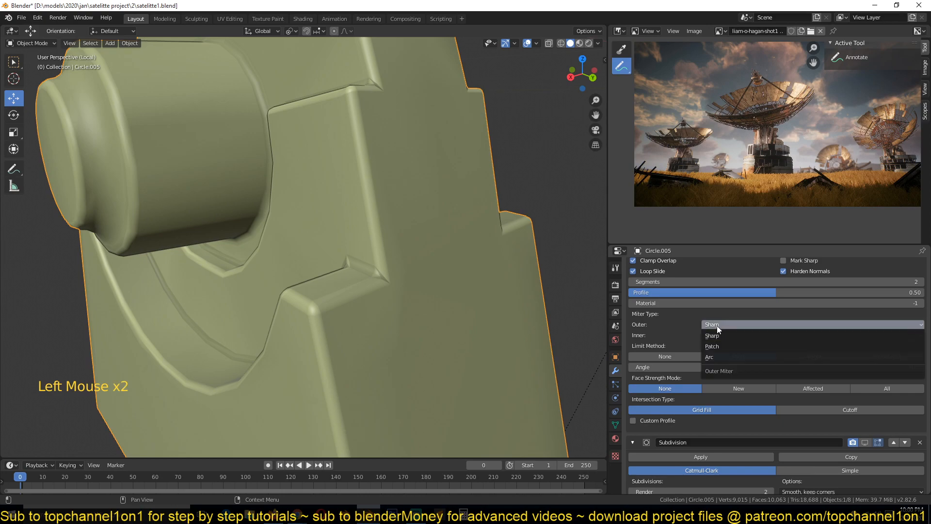
left_click(717, 356)
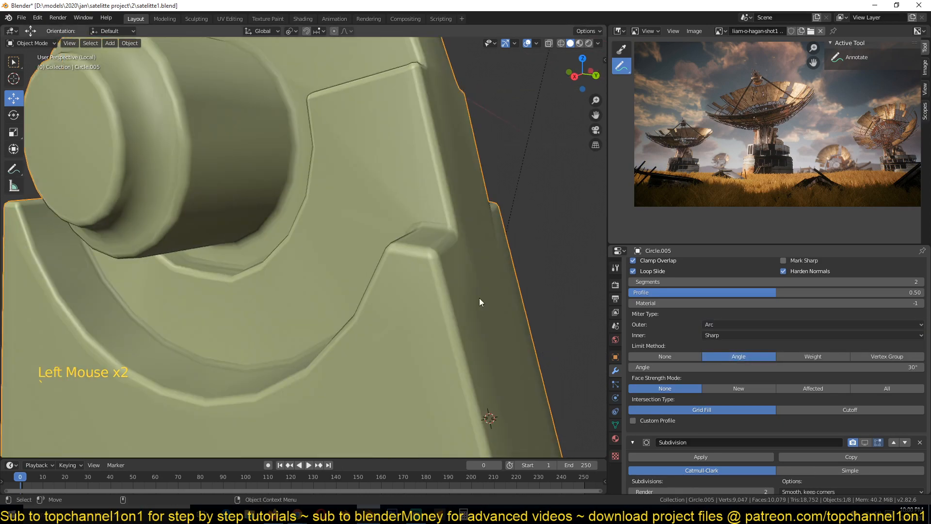
Step: Turn the Subdivision modifier's viewport display back on and examine the shoulders and recess with the arc-mitered bevel
scroll(638, 290, "up", 2)
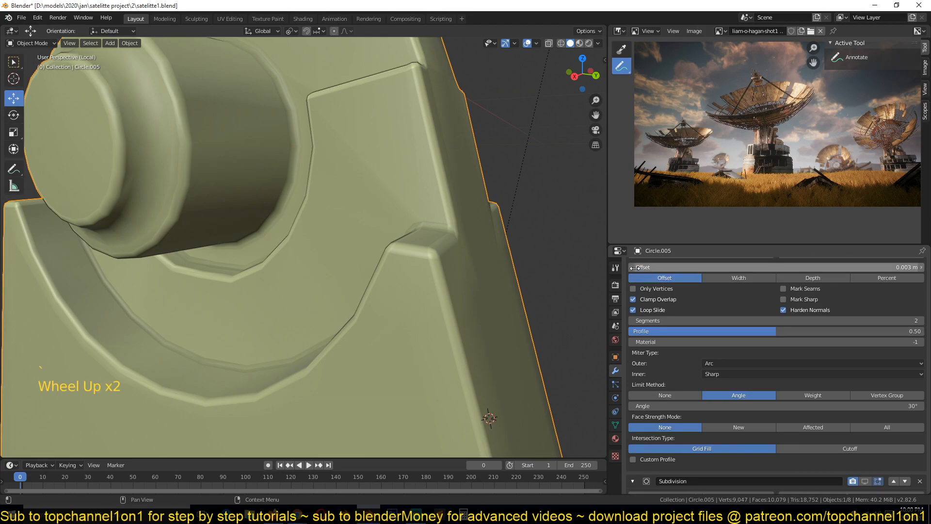
scroll(636, 287, "up", 3)
left_click(633, 296)
left_click(863, 314)
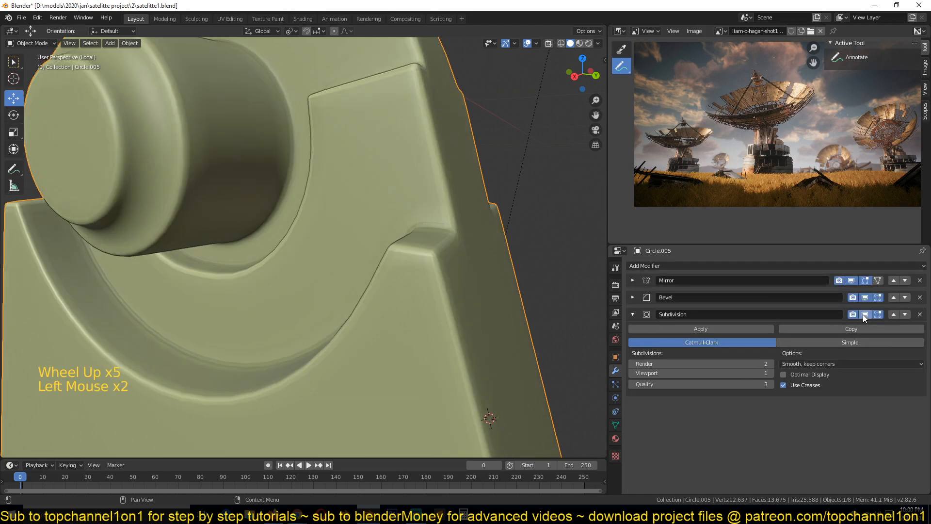
middle_click_drag(524, 269, 324, 233)
key("grave")
scroll(333, 267, "down", 5)
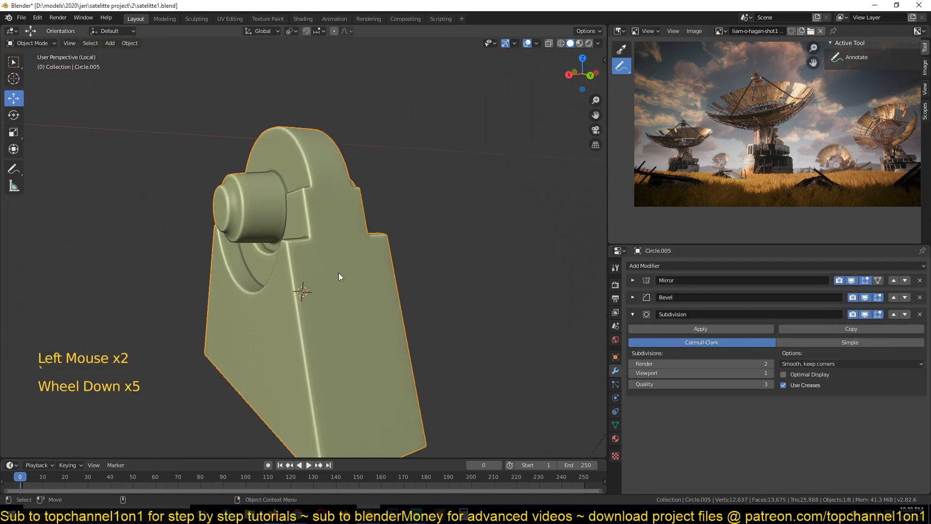
scroll(341, 269, "up", 4)
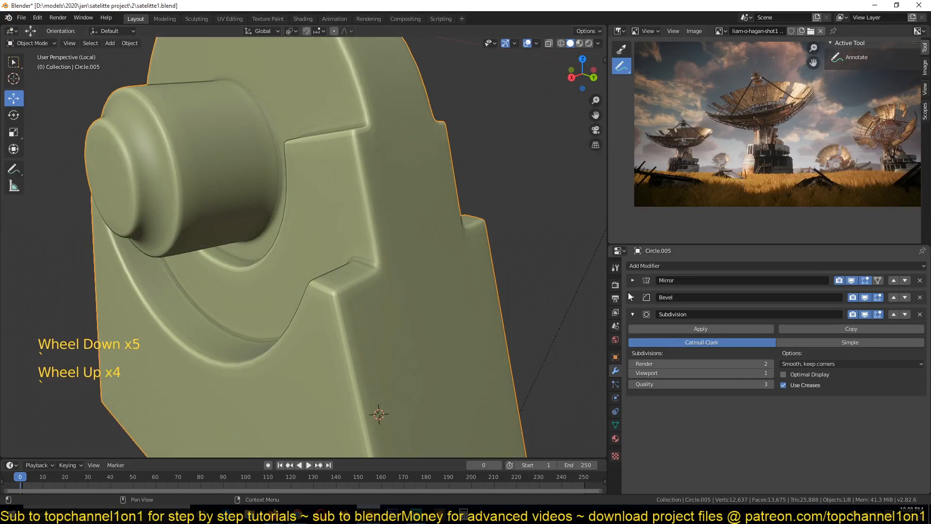
Step: Try 3 segments on the Bevel modifier, check the support from the front, and return the segments to 2
left_click(631, 296)
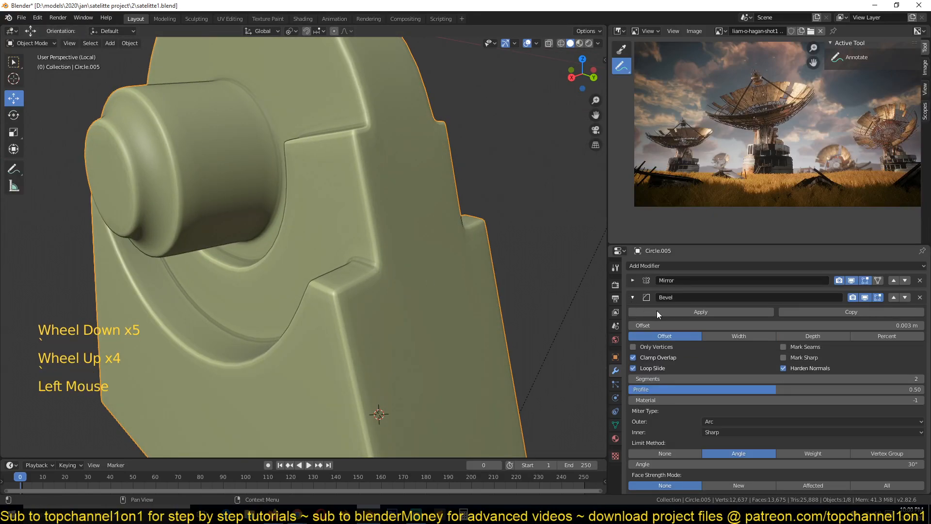
left_click(895, 378)
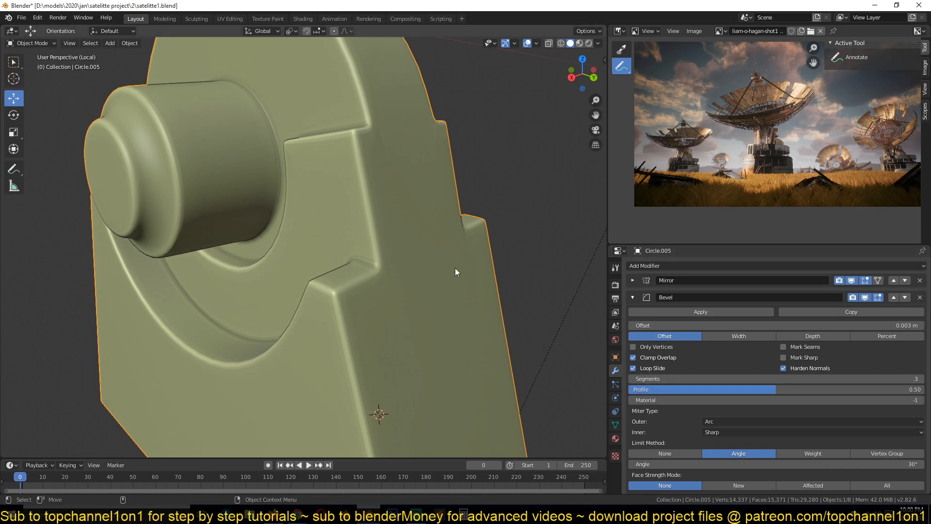
scroll(399, 247, "down", 5)
middle_click_drag(398, 246, 437, 222)
scroll(437, 222, "up", 3)
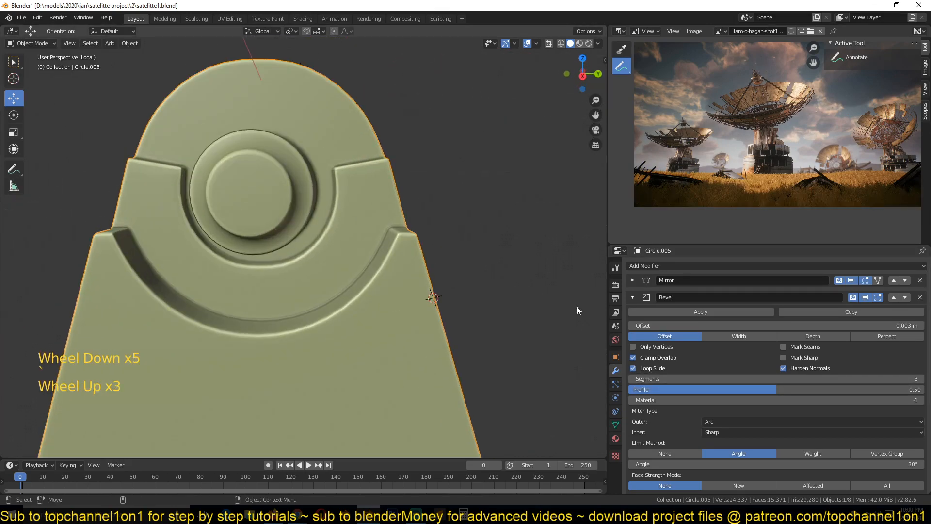
left_click(633, 378)
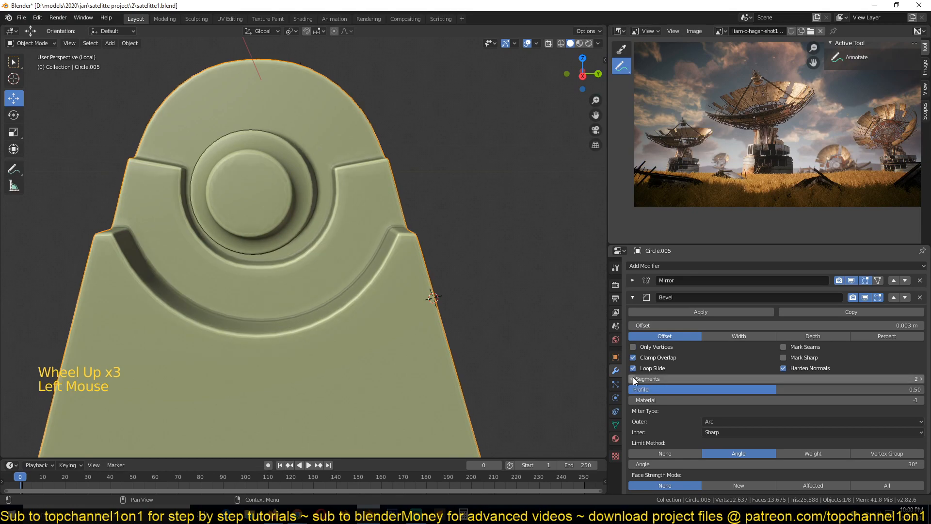
Step: Turn off the Subdivision modifier's viewport display and set the Bevel modifier's offset to 0.001 m
scroll(720, 415, "down", 13)
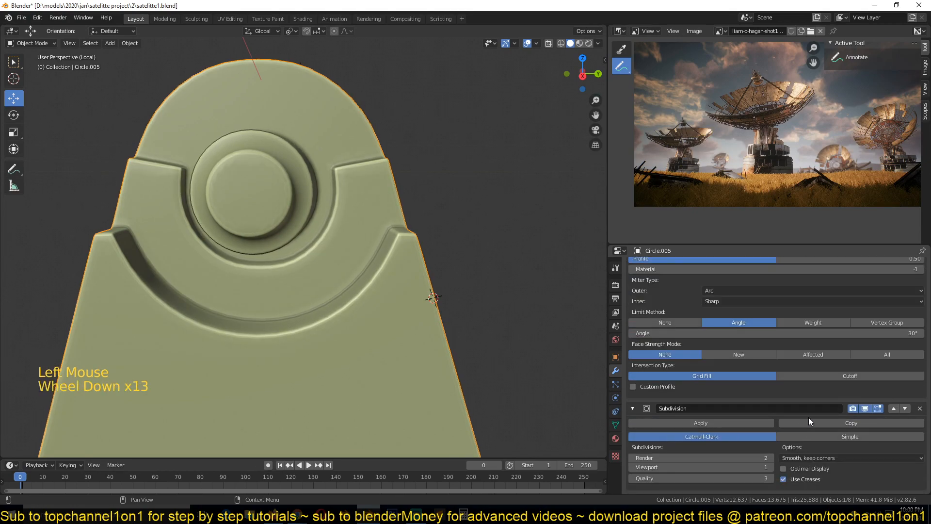
left_click(865, 411)
scroll(775, 373, "up", 12)
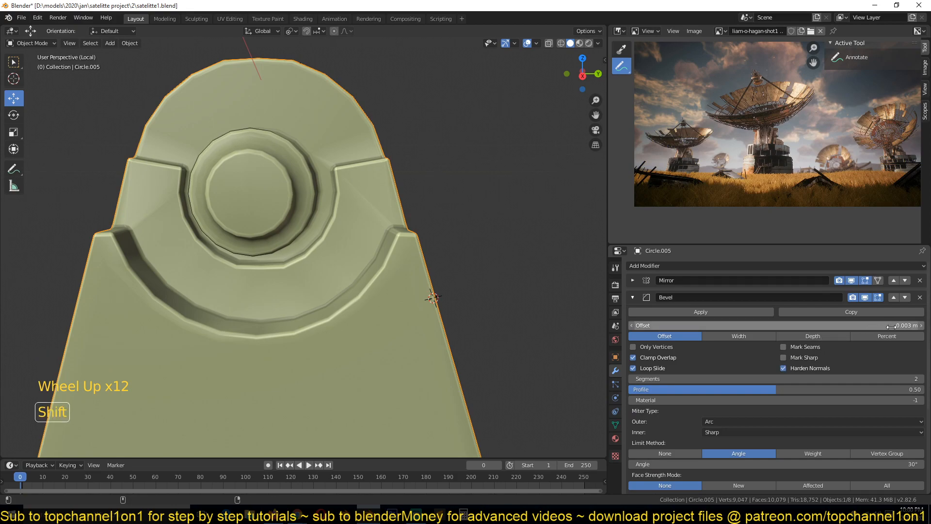
left_click_drag(873, 325, 795, 325, "shift")
middle_click_drag(580, 286, 531, 305)
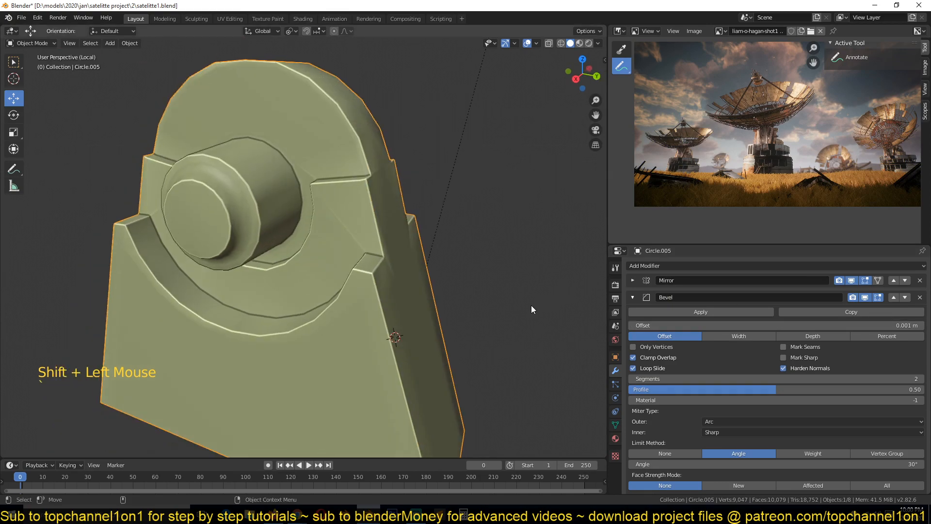
left_click(633, 297)
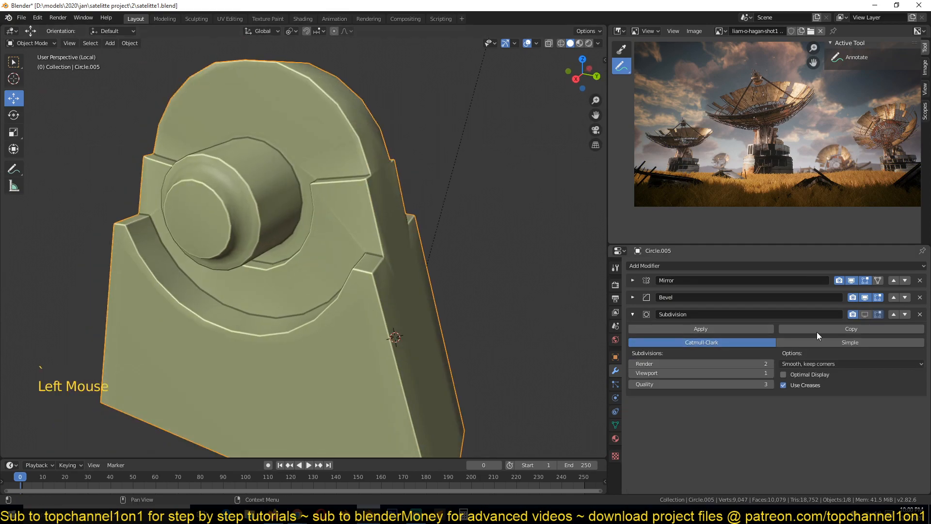
Step: Turn on the Subdivision modifier's viewport display and examine the tighter bevels around the recess and pivot from several sides
left_click(865, 314)
middle_click_drag(558, 271, 384, 249)
scroll(388, 250, "up", 3)
scroll(412, 261, "up", 3)
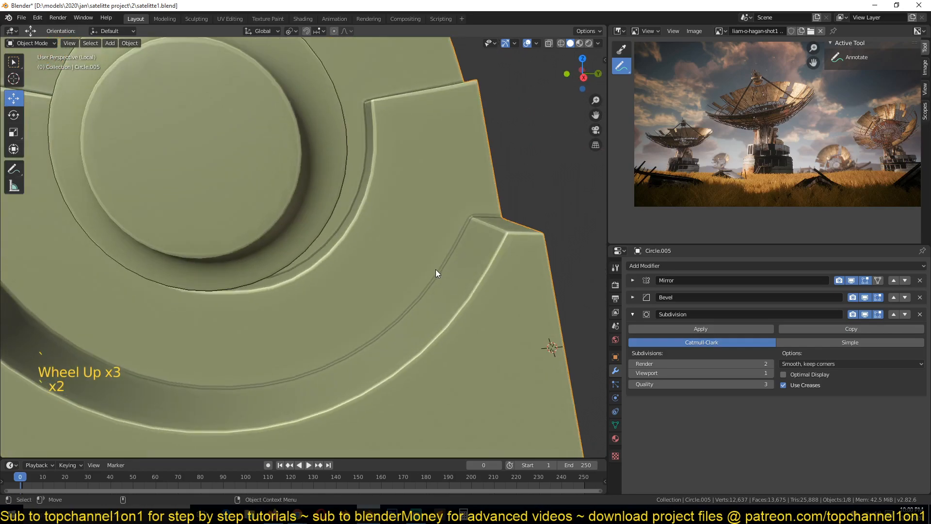
scroll(432, 313, "down", 5)
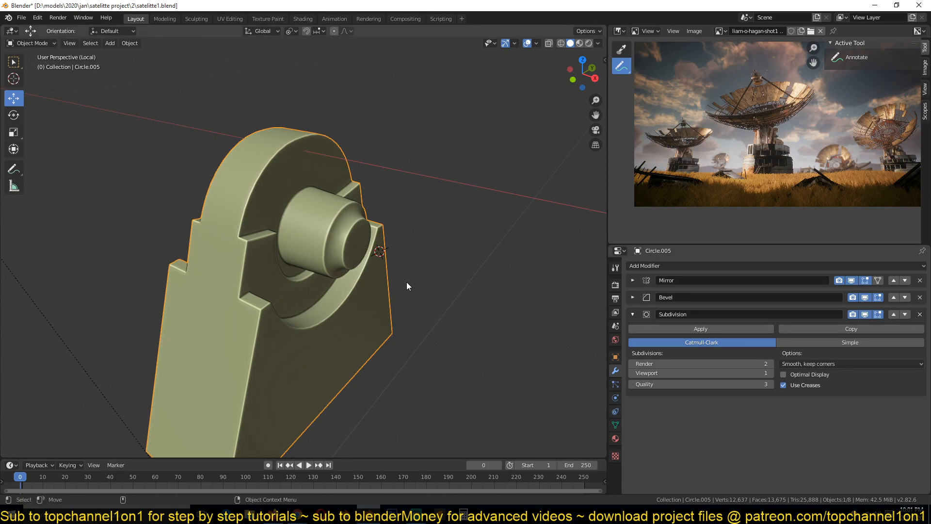
scroll(407, 282, "up", 2)
middle_click_drag(401, 269, 320, 252)
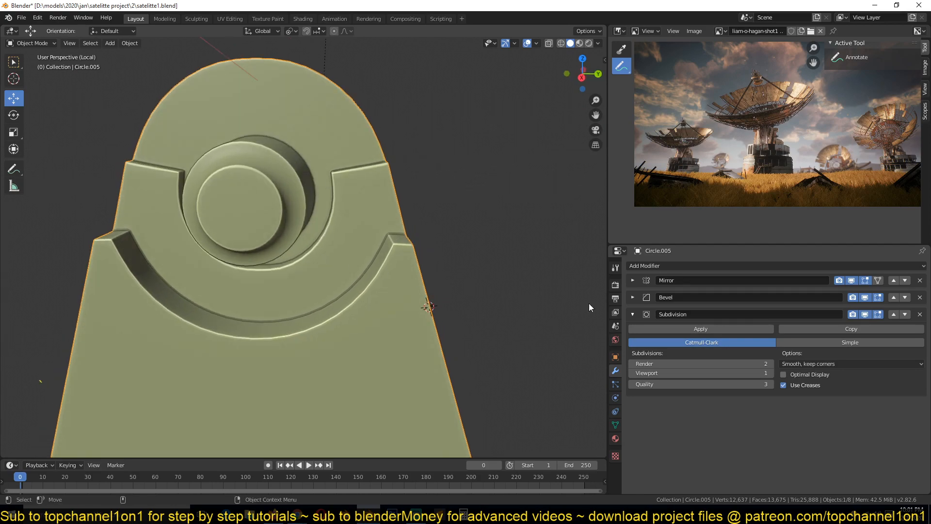
Step: Remove the Subdivision modifier and nudge the lowest edge of the inner recess curve, below the pivot, slightly downward
left_click(920, 314)
scroll(446, 311, "up", 3)
key("Tab")
key("grave")
left_click(295, 222)
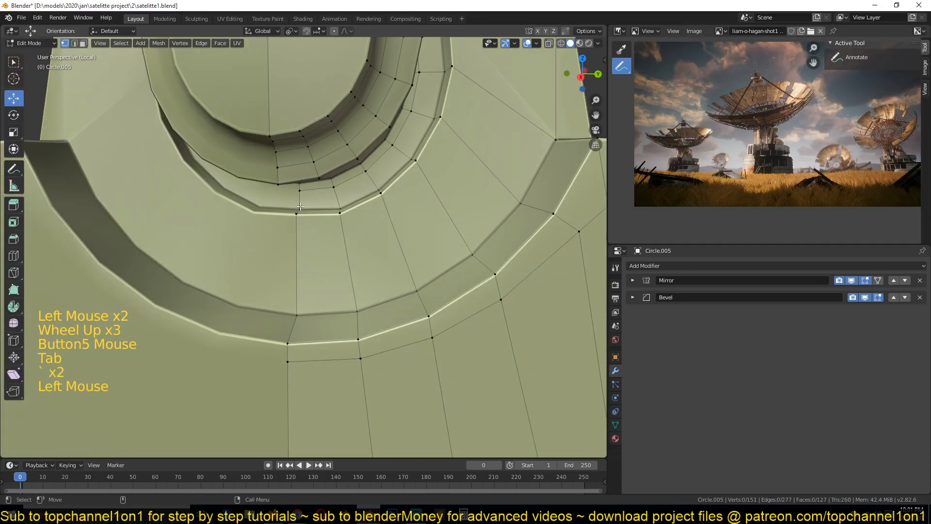
left_click(288, 225, "ctrl")
left_click_drag(296, 187, 296, 194)
key("Tab")
scroll(302, 255, "down", 4)
middle_click_drag(302, 255, 357, 211)
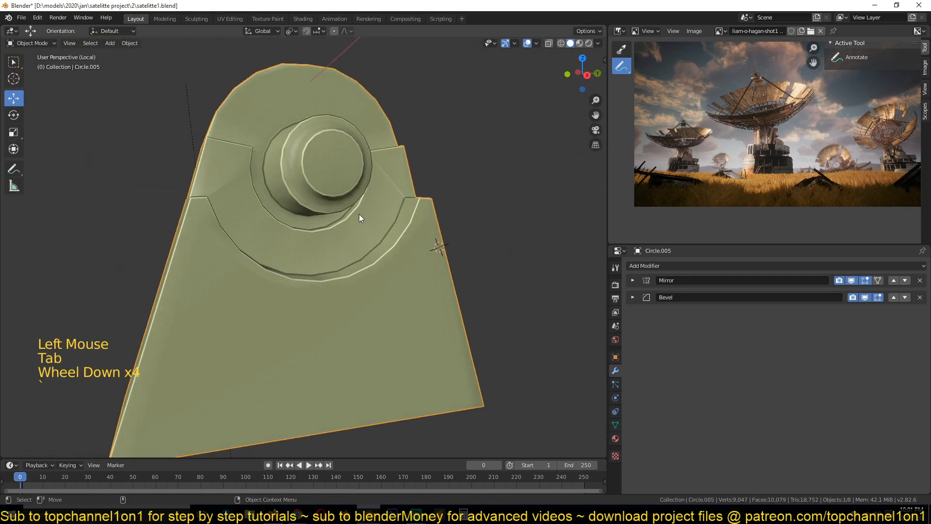
Step: Reopen the mesh for editing and preview possible loop cuts across the pivot and the panel between the shoulders
key("grave")
key("Tab")
scroll(302, 329, "up", 4)
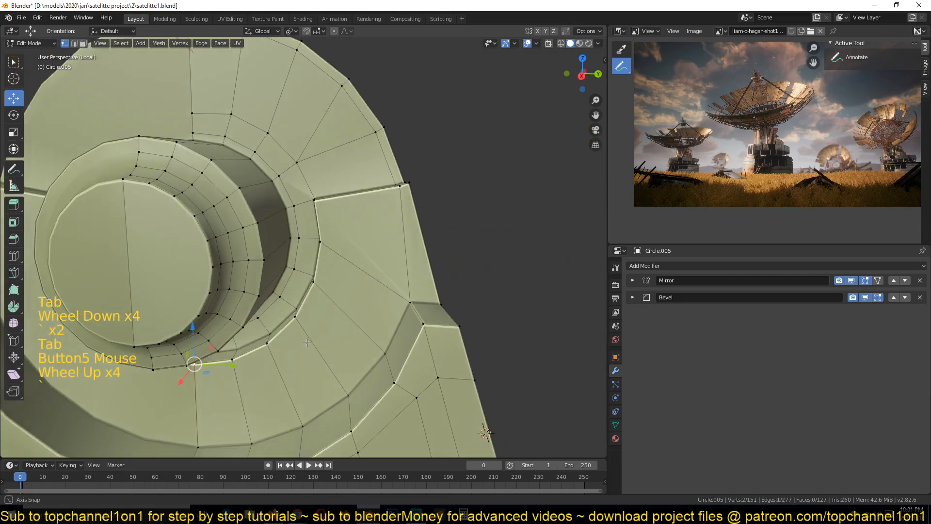
key("grave")
middle_click_drag(302, 328, 290, 247)
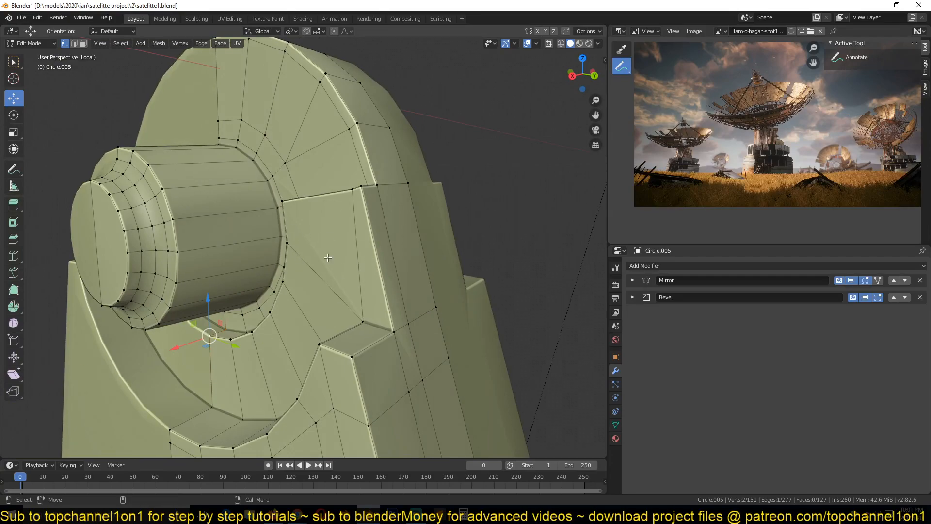
key("ctrl+r")
key("Escape")
middle_click_drag(384, 238, 330, 236)
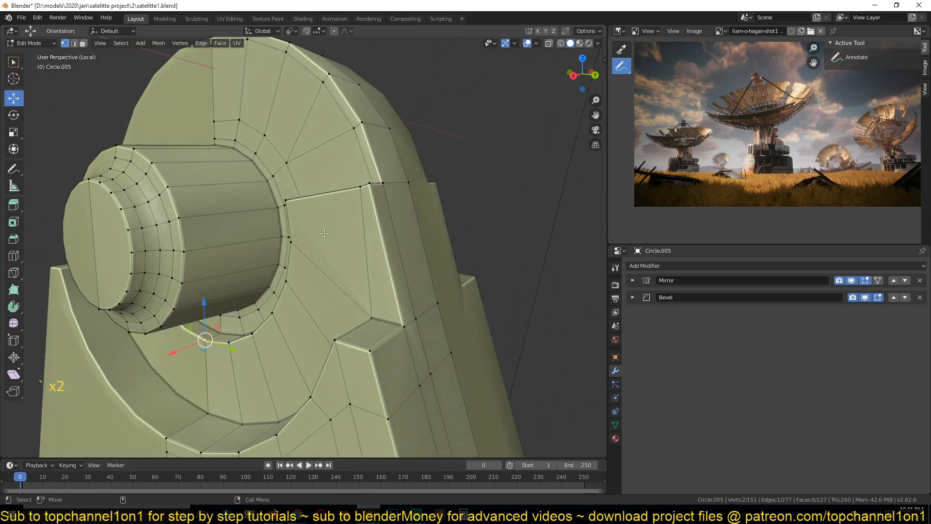
key("ctrl+r")
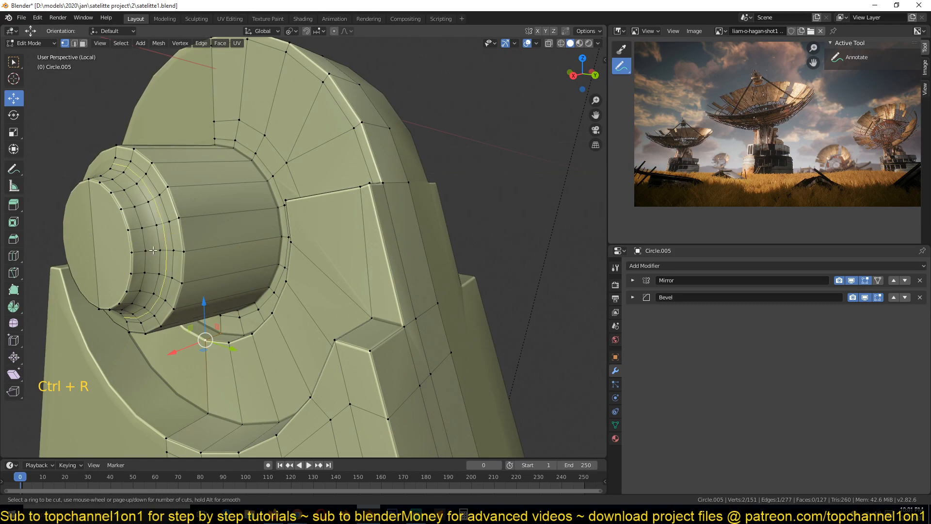
key("Escape")
Step: Add a loop cut along the pivot and across the panel between the shoulders, slid toward the upper shoulder
key("ctrl+r")
left_click(391, 239)
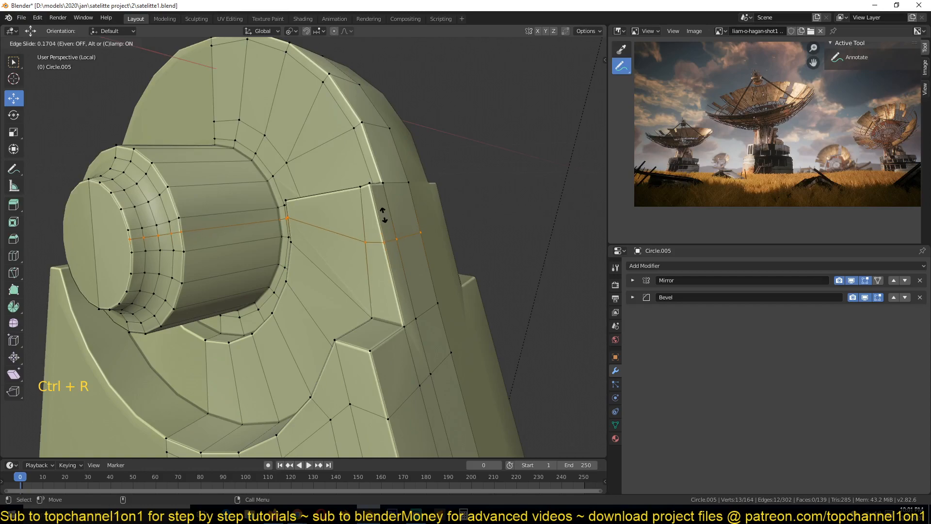
left_click(384, 215)
scroll(437, 275, "up", 2)
Step: Connect the recess-curve vertex below the new loop to the loop's vertex near the panel's outer edge
key("1")
left_click(313, 238)
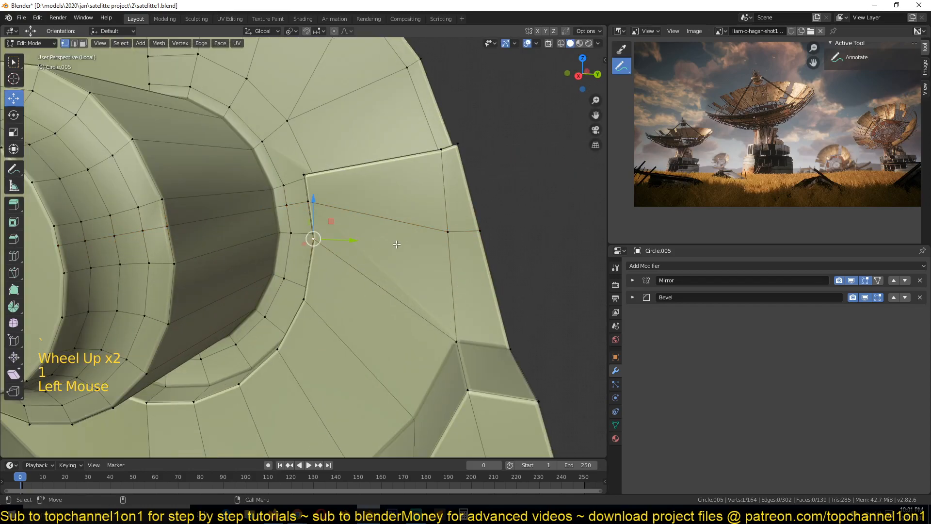
left_click(457, 231, "shift")
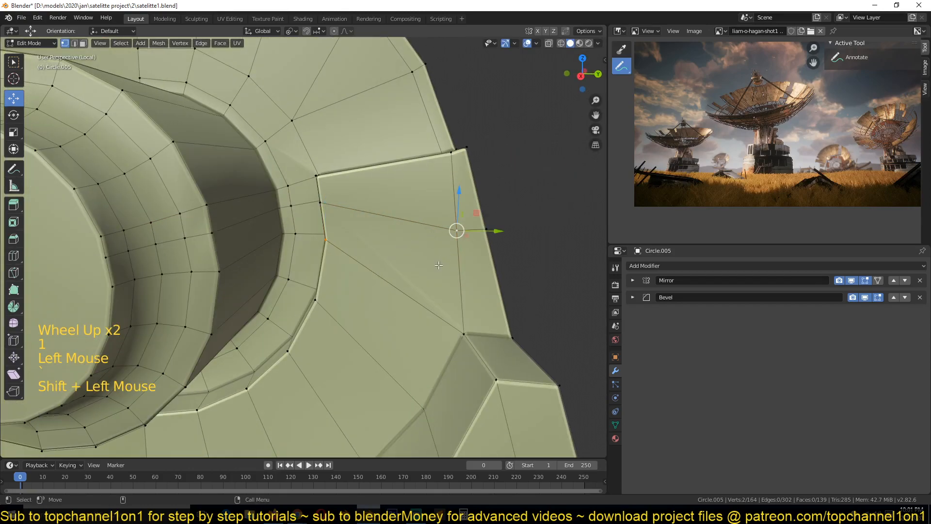
key("j")
Step: Dissolve the new loop's edges along the pivot and across the panel up to the connected outer vertex
key("2")
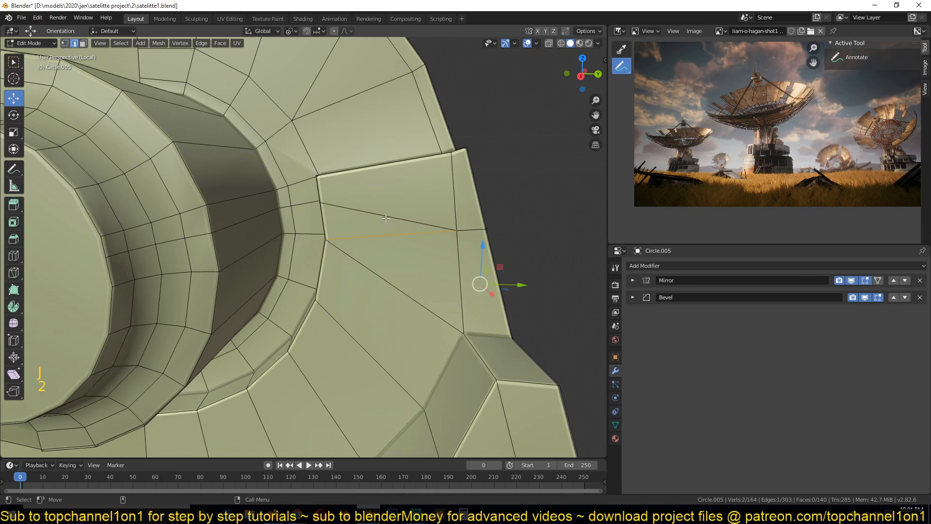
left_click(240, 218, "alt")
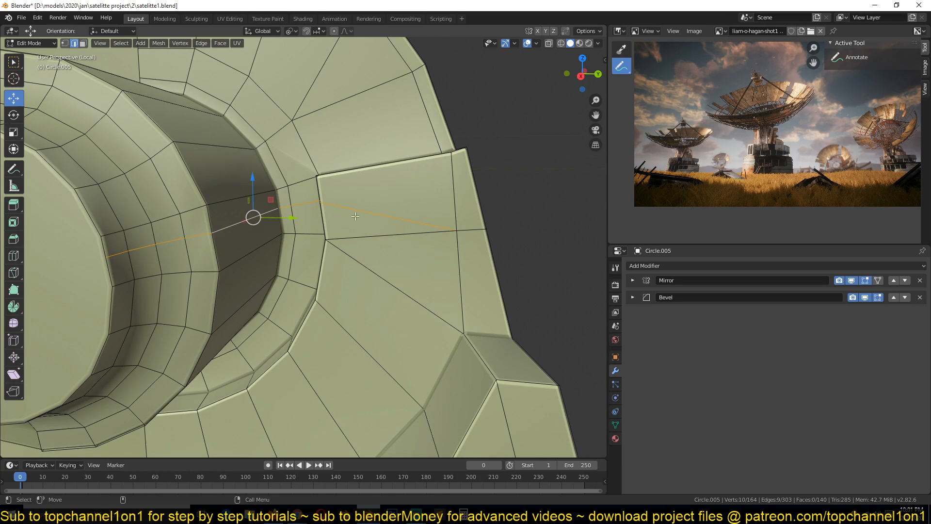
key("ctrl")
key("ctrl+x")
Step: Examine the panel's shading between the shoulders outside mesh editing, and reopen the mesh to review its topology
key("Tab")
scroll(397, 235, "down", 3)
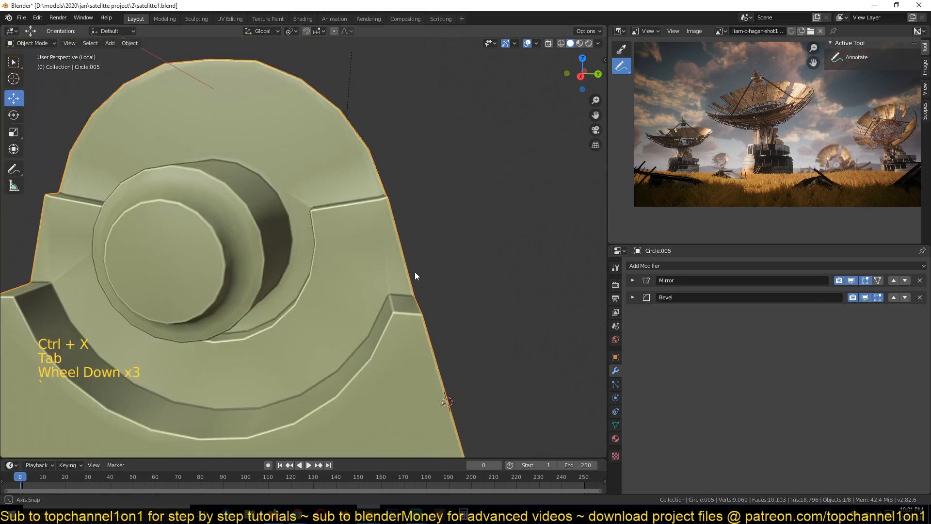
key("grave")
key("grave")
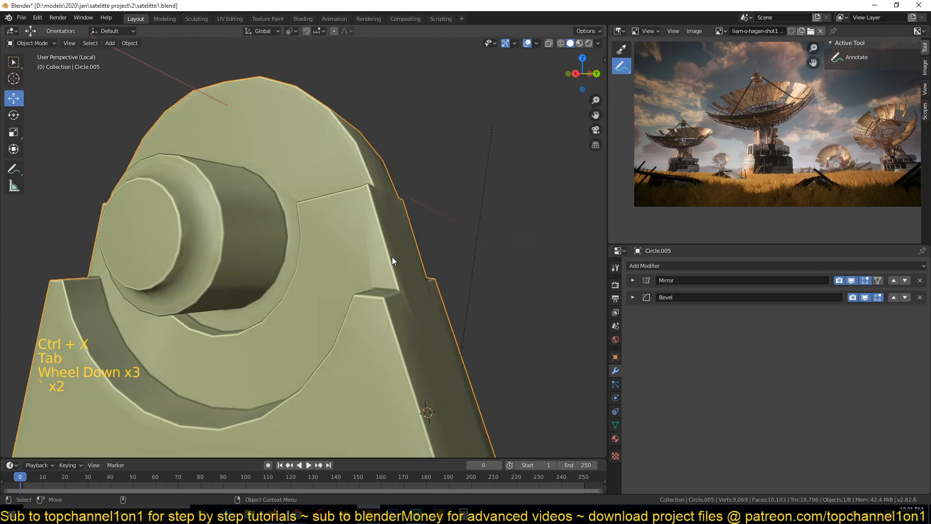
key("grave")
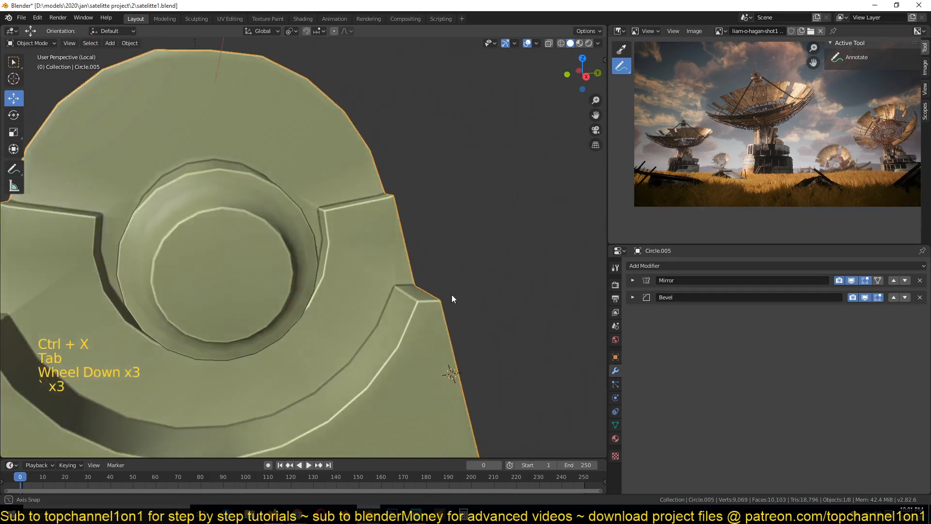
key("Tab")
middle_click_drag(387, 277, 350, 281)
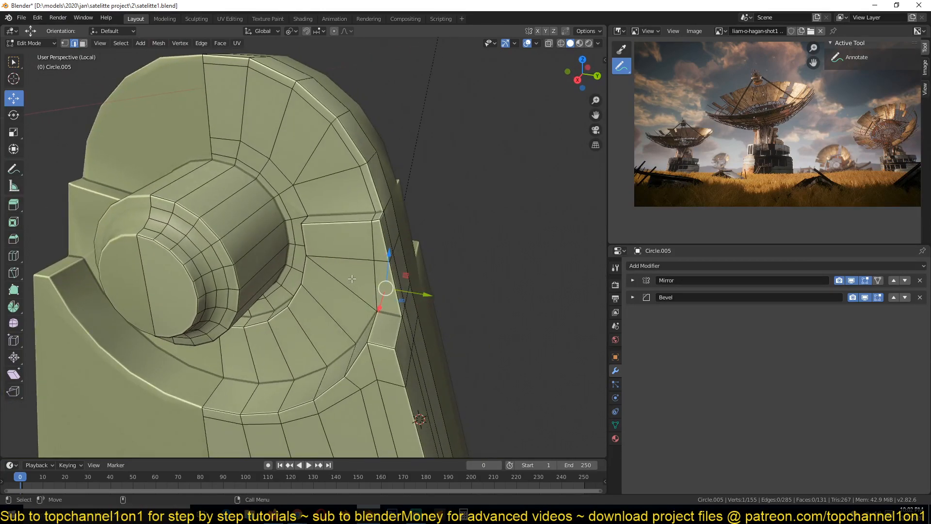